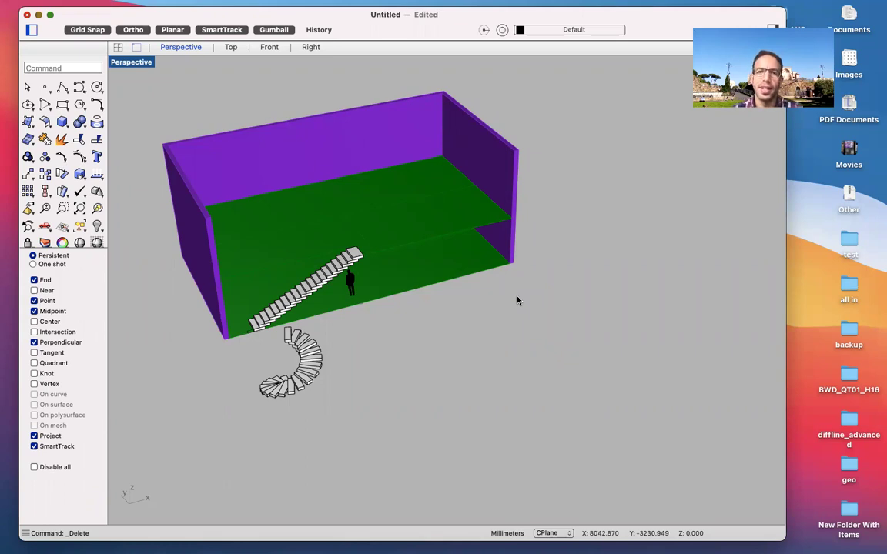
Examine the straight staircase, the spiral staircase and the two-level room around them from several angles.
right_click_drag(355, 265, 395, 268)
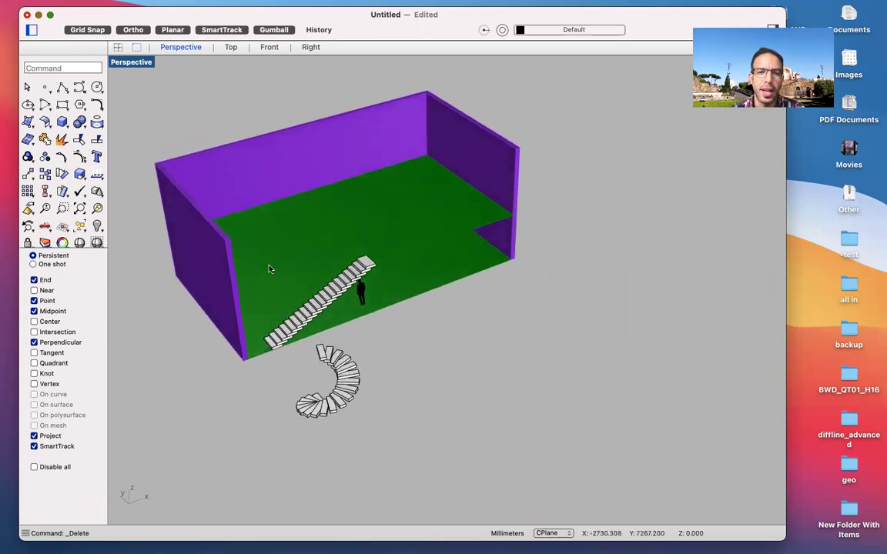
right_click_drag(268, 268, 288, 298)
scroll(294, 308, "up", 6)
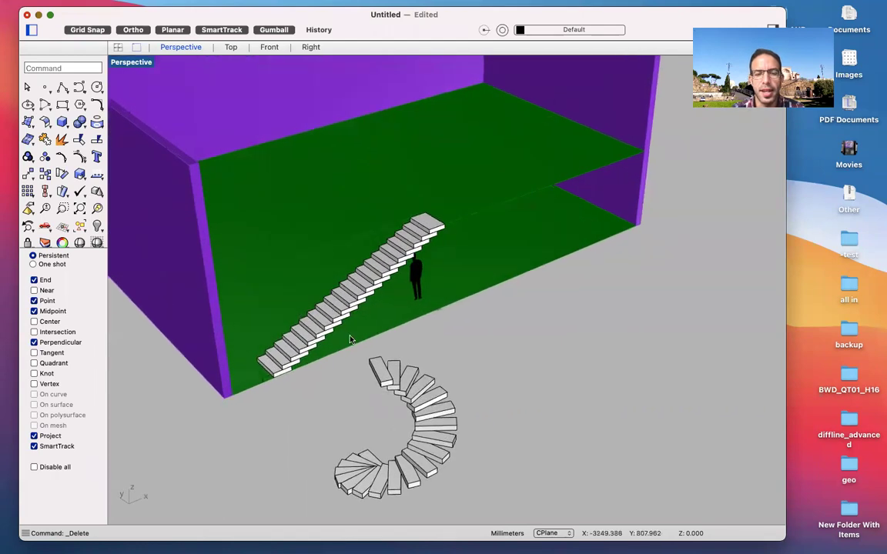
right_click_drag(369, 350, 356, 294)
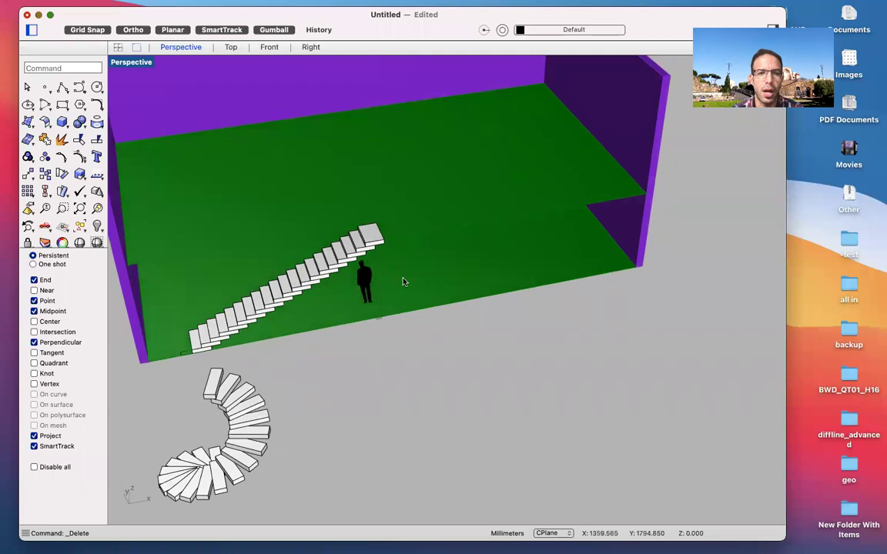
scroll(403, 281, "down", 5)
right_click_drag(308, 314, 332, 271)
scroll(331, 268, "up", 3)
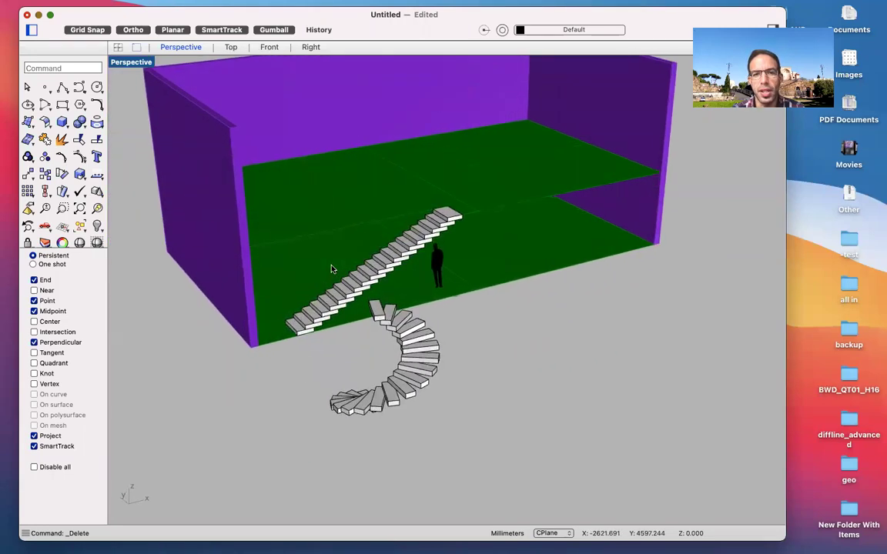
right_click_drag(383, 288, 383, 287)
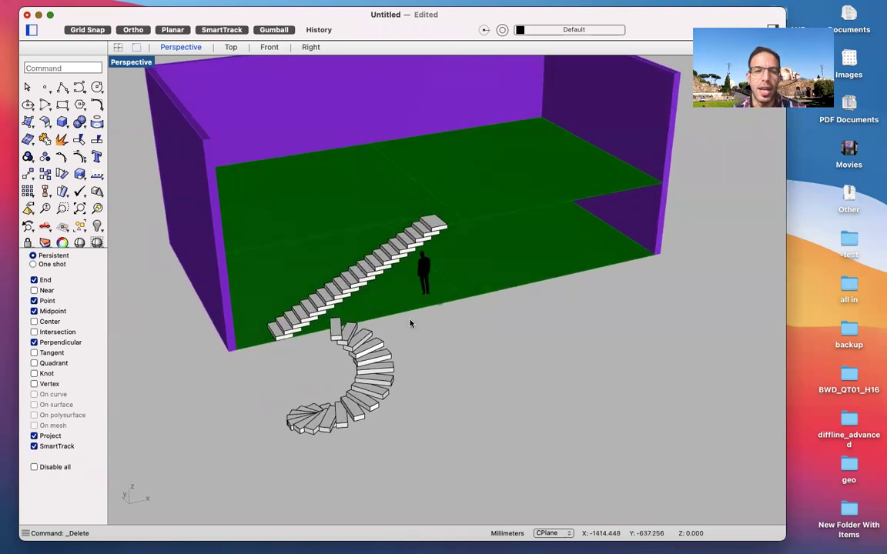
scroll(411, 318, "down", 5)
scroll(416, 321, "up", 4)
right_click_drag(445, 342, 393, 334, "shift")
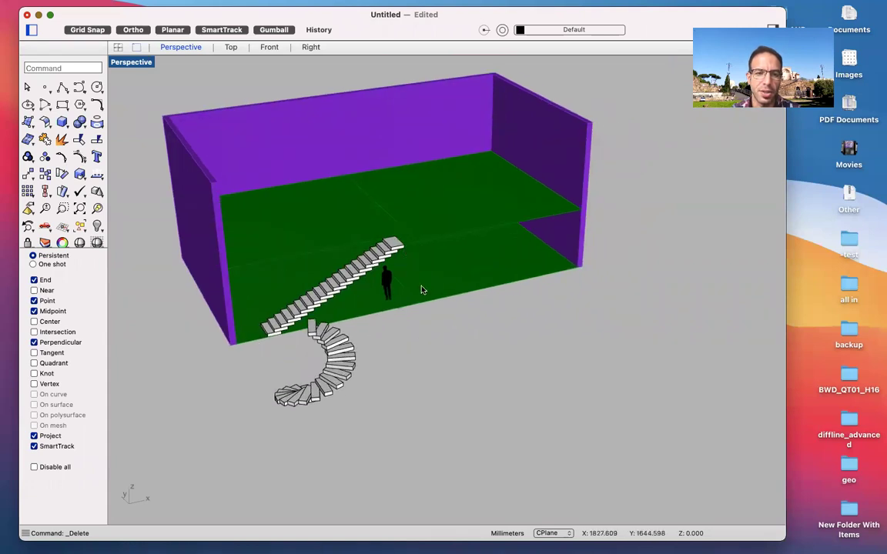
right_click_drag(422, 289, 423, 295)
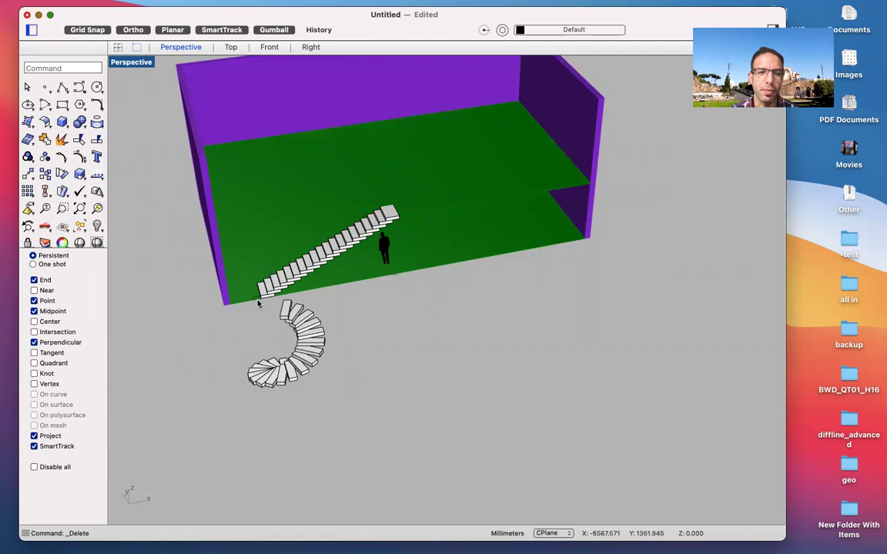
scroll(261, 303, "up", 3)
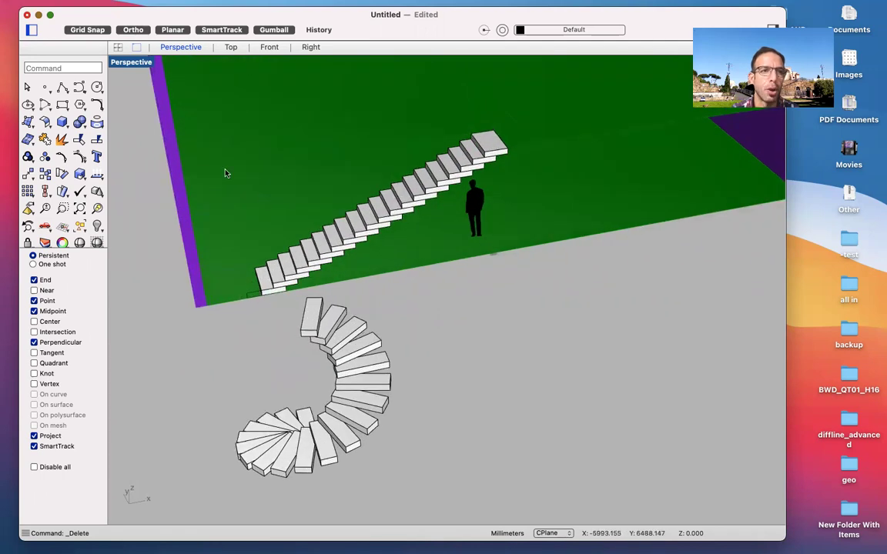
scroll(204, 154, "down", 3)
Enlarge the window to full screen and draw a 300 by 1000 mm rectangle outside the room's open side in the Top view.
left_click(62, 105)
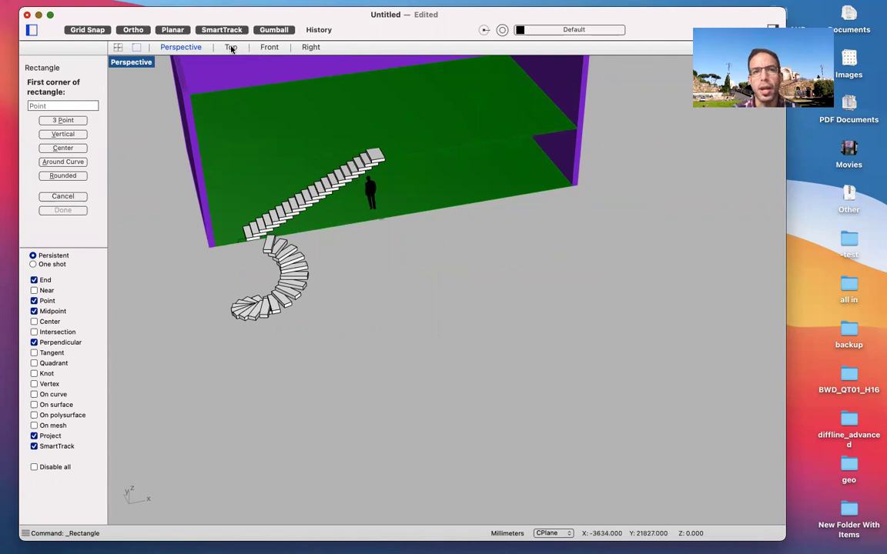
left_click_drag(657, 24, 681, 21)
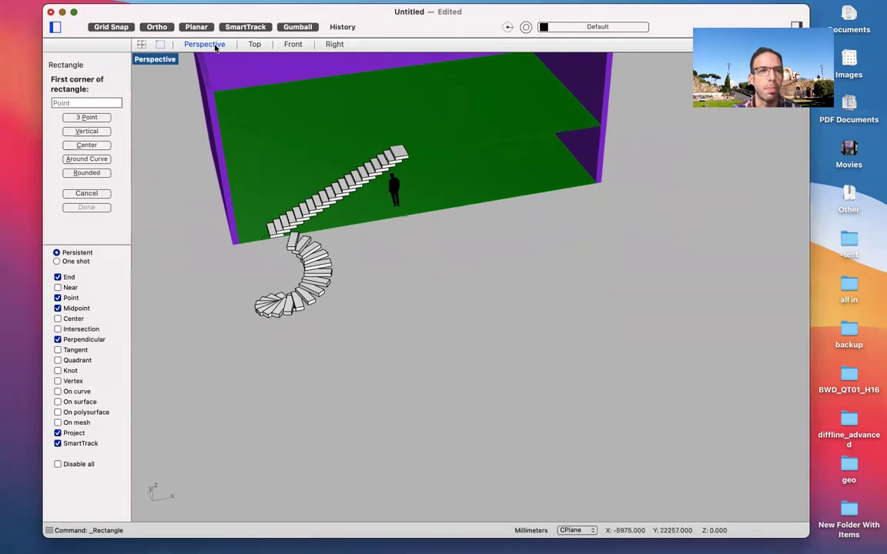
left_click(74, 11)
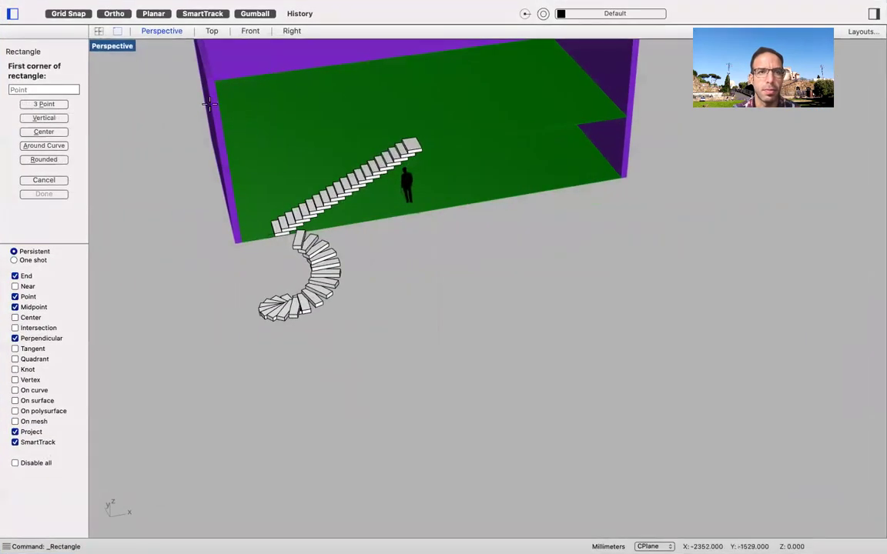
left_click(217, 32)
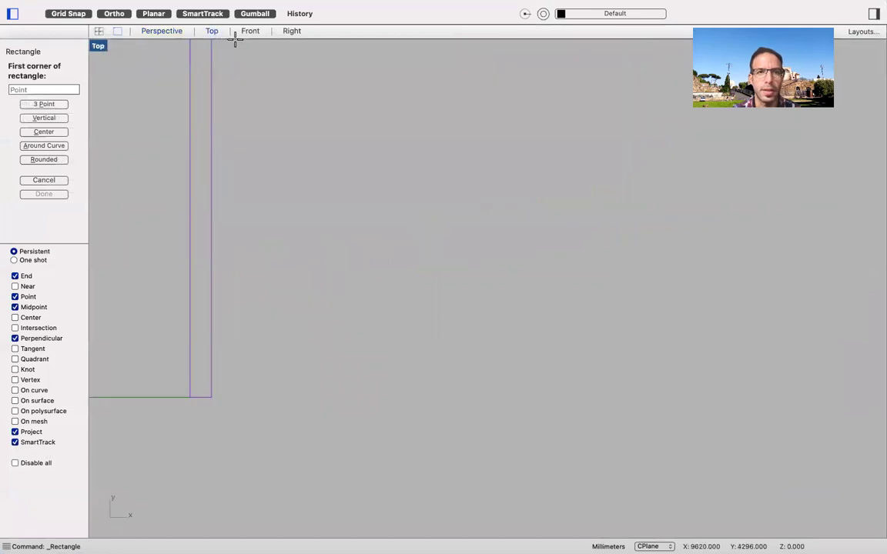
scroll(319, 218, "down", 5)
scroll(333, 291, "left", 10)
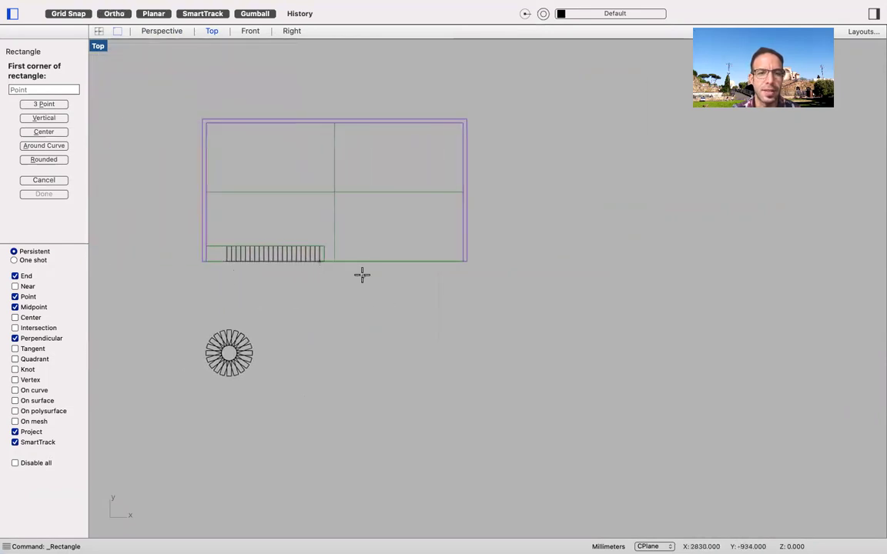
scroll(362, 275, "up", 5)
scroll(404, 334, "up", 2)
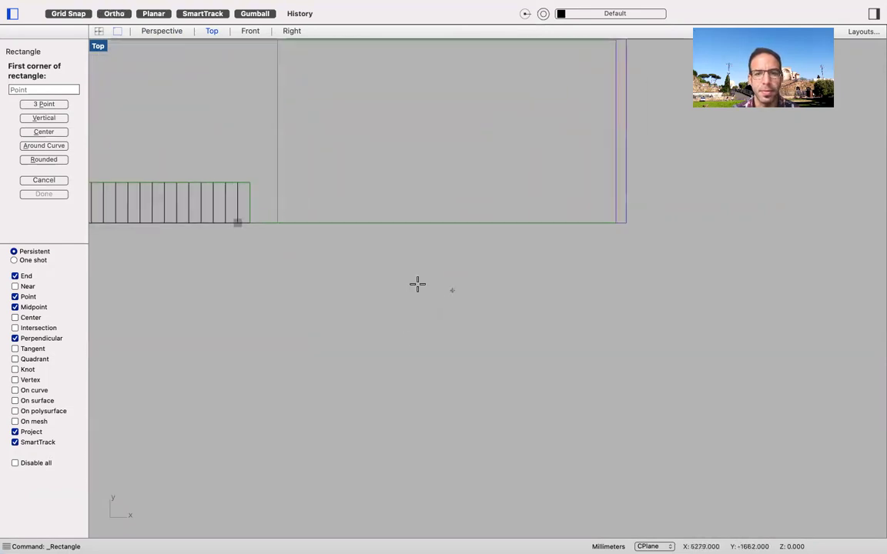
left_click(376, 302)
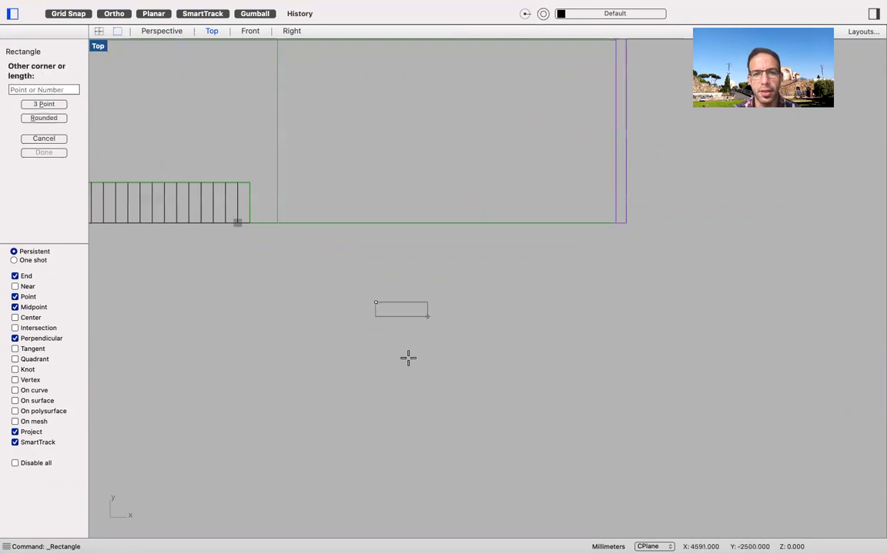
scroll(389, 333, "up", 3)
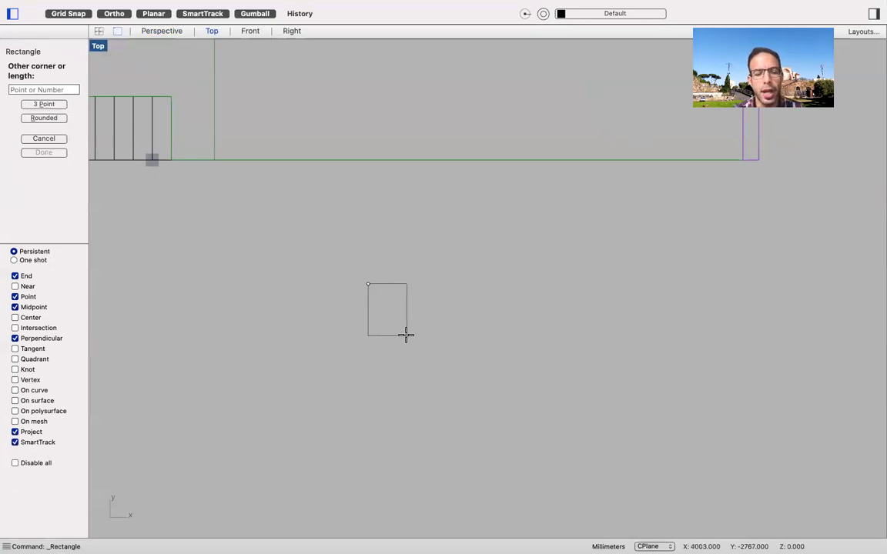
type("300")
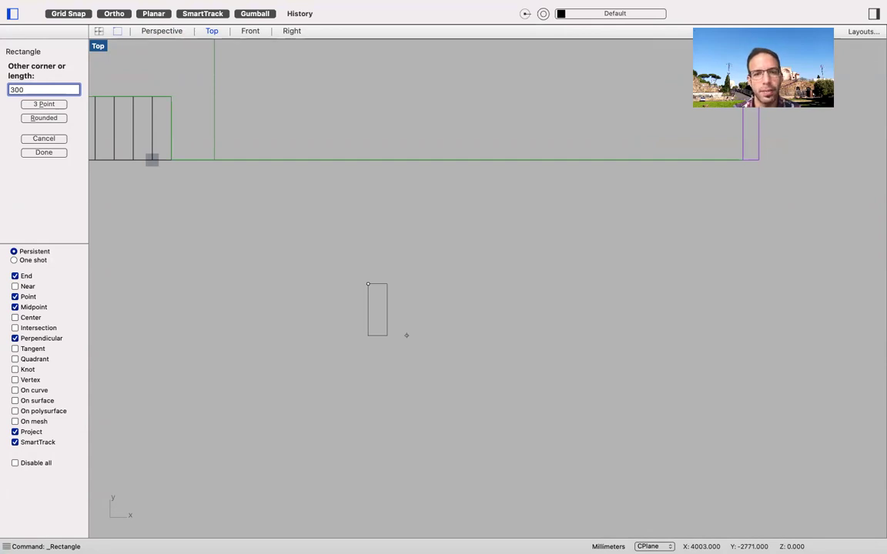
key("Return")
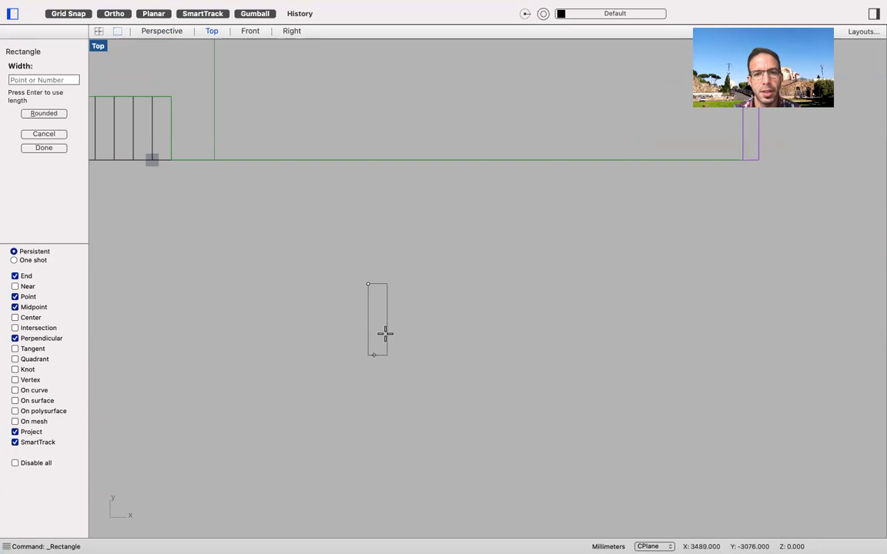
type("1000")
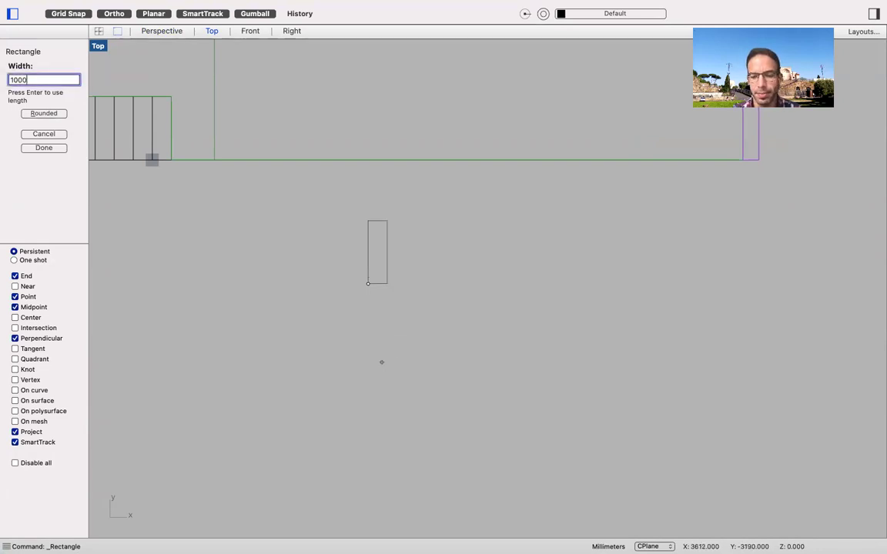
key("Return")
Inspect the new tread rectangle in the Perspective view beside the human figure and the room.
left_click(386, 282)
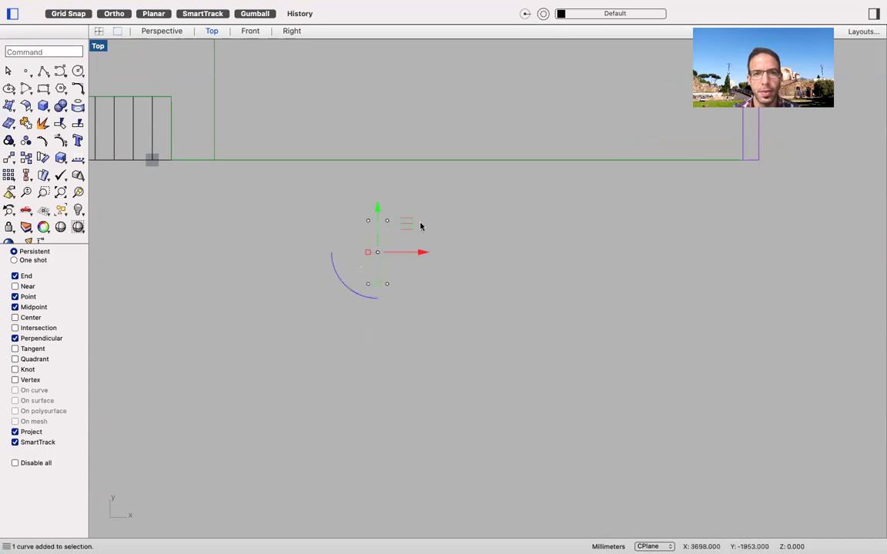
left_click(163, 31)
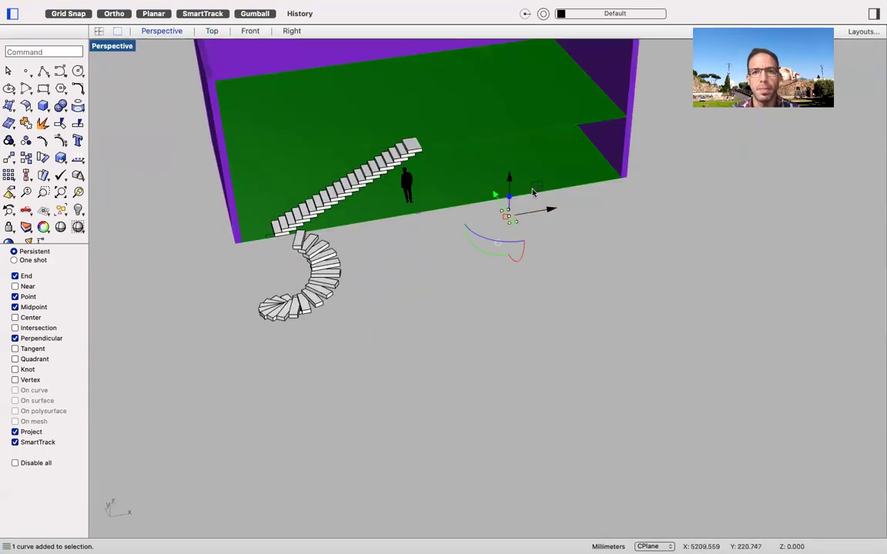
scroll(539, 192, "up", 5)
right_click_drag(506, 231, 552, 232)
left_click(552, 232)
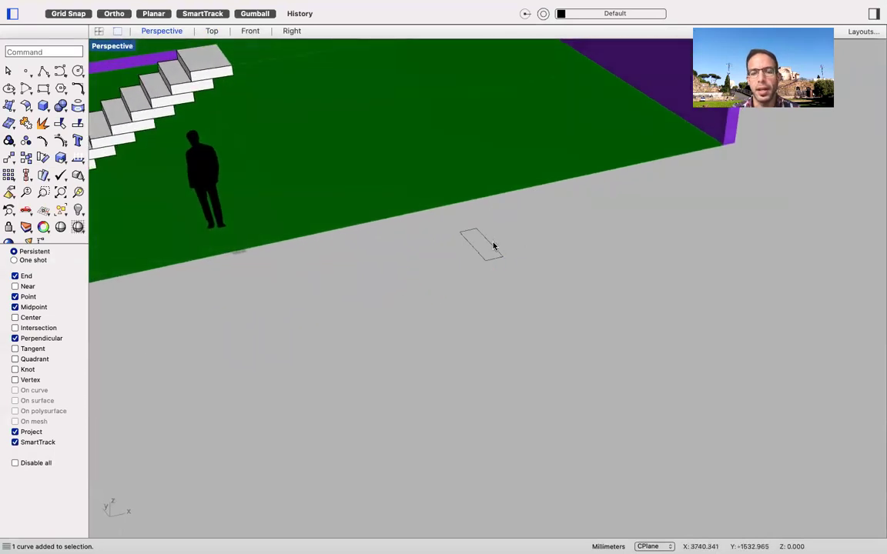
left_click(494, 248)
left_click_drag(517, 237, 439, 271)
left_click(445, 206)
key("Escape")
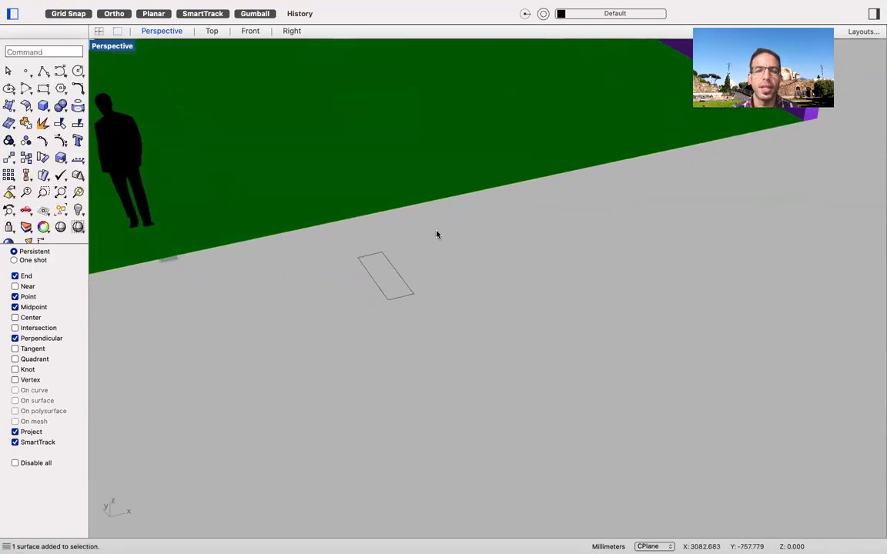
scroll(437, 235, "up", 5)
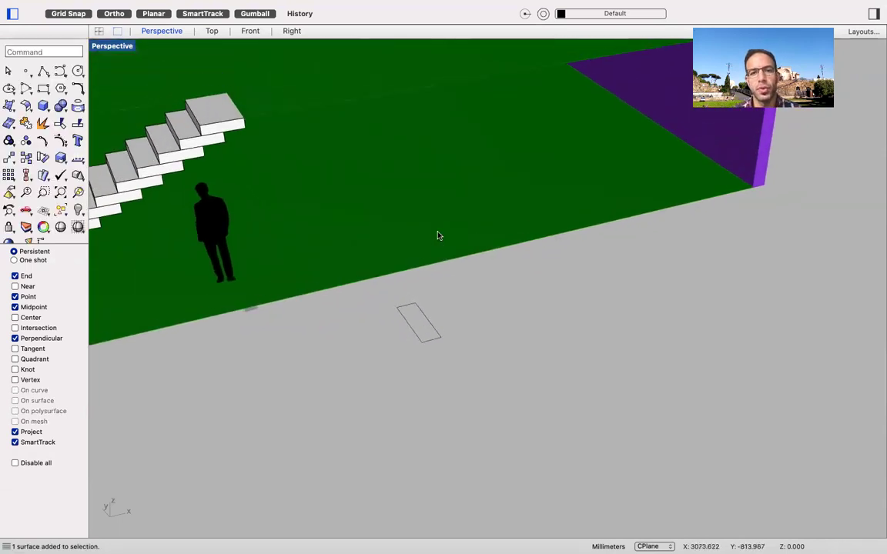
left_click(414, 325)
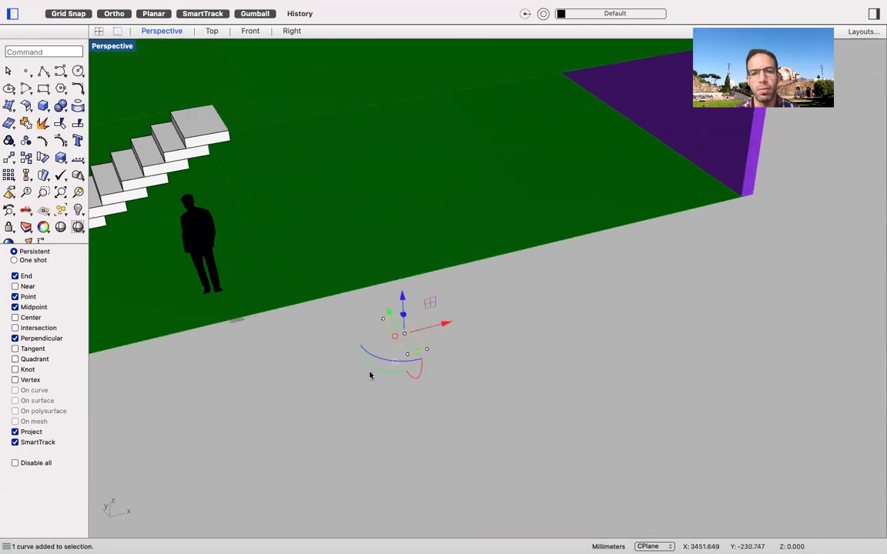
key("Escape")
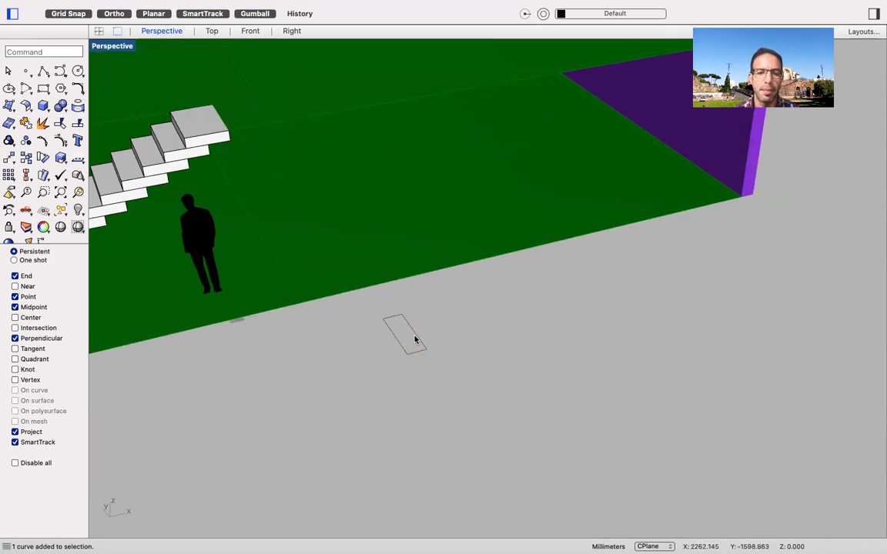
scroll(420, 339, "up", 3)
scroll(419, 336, "down", 3)
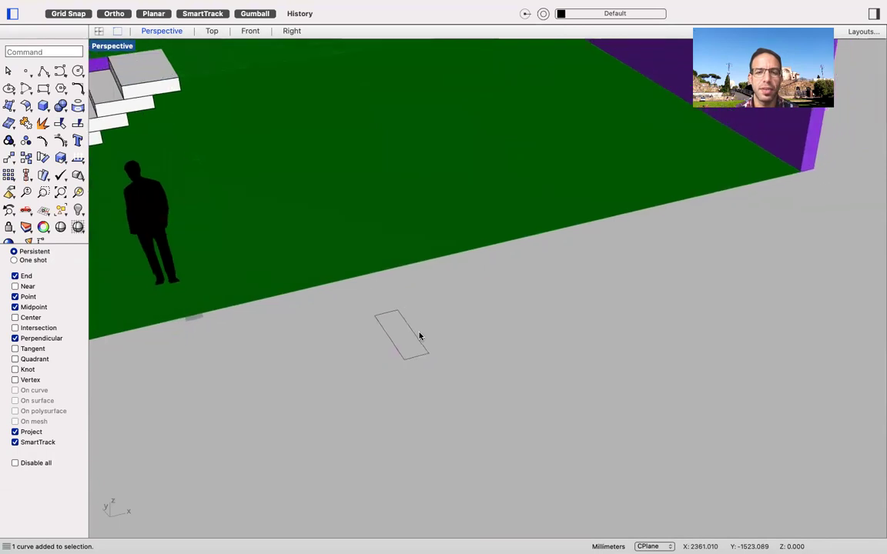
Select the tread rectangle and look up the straight Extrude Curve command.
left_click(414, 339)
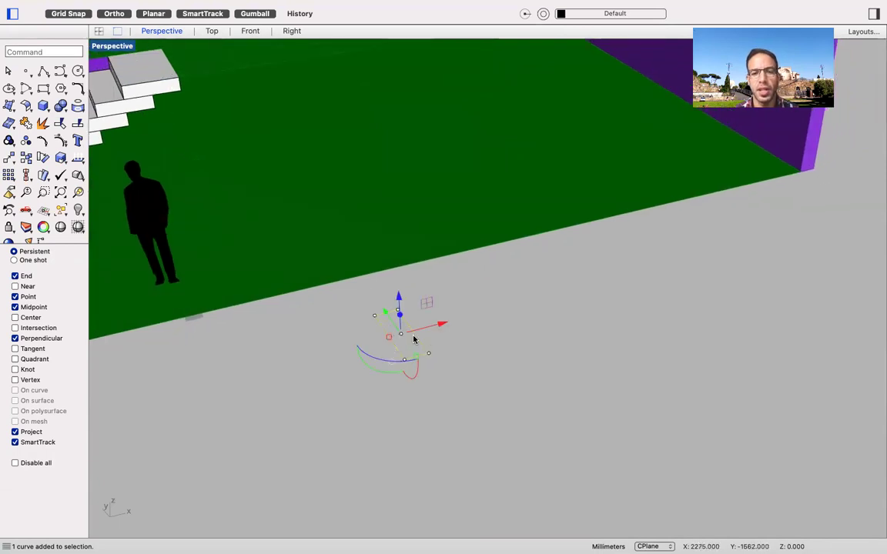
left_click(175, 7)
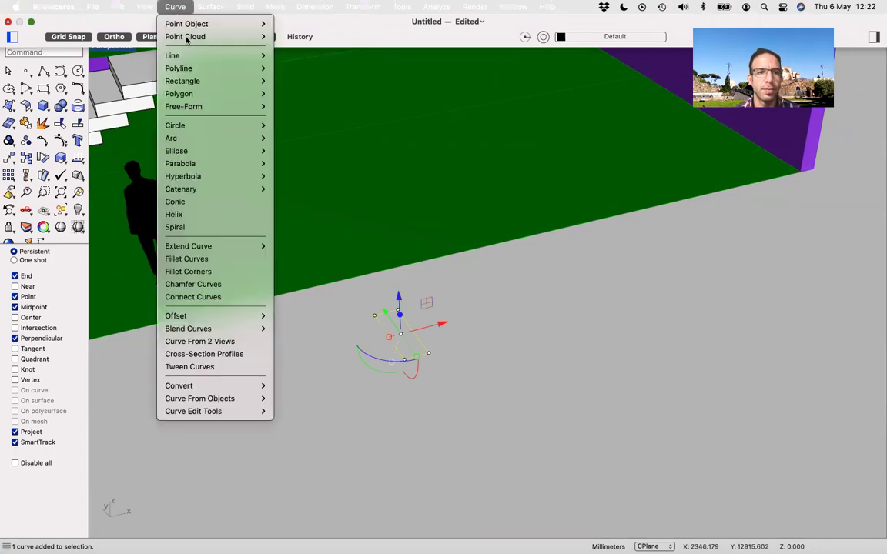
mouse_move(229, 164)
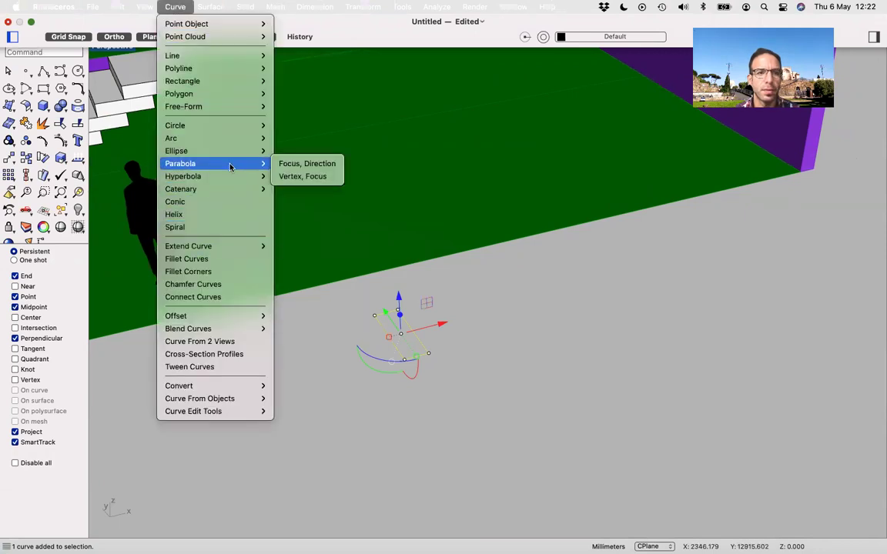
mouse_move(210, 6)
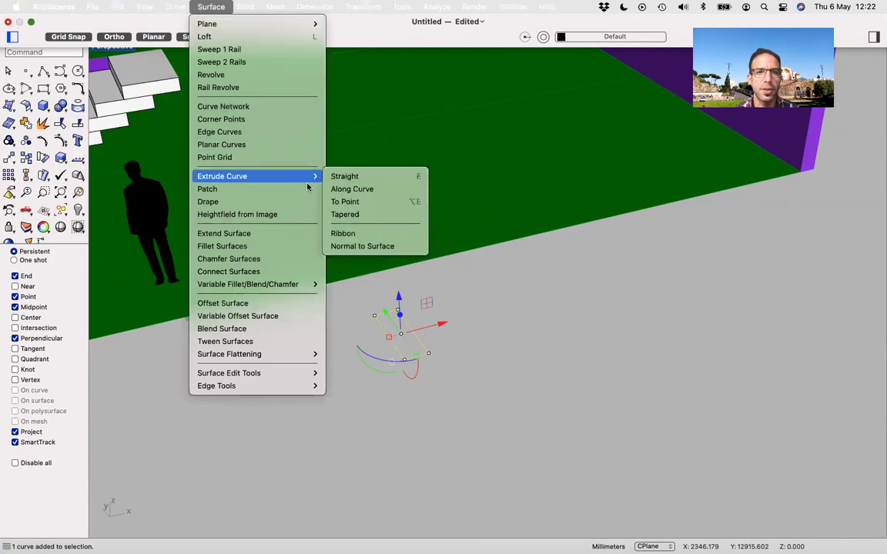
mouse_move(311, 178)
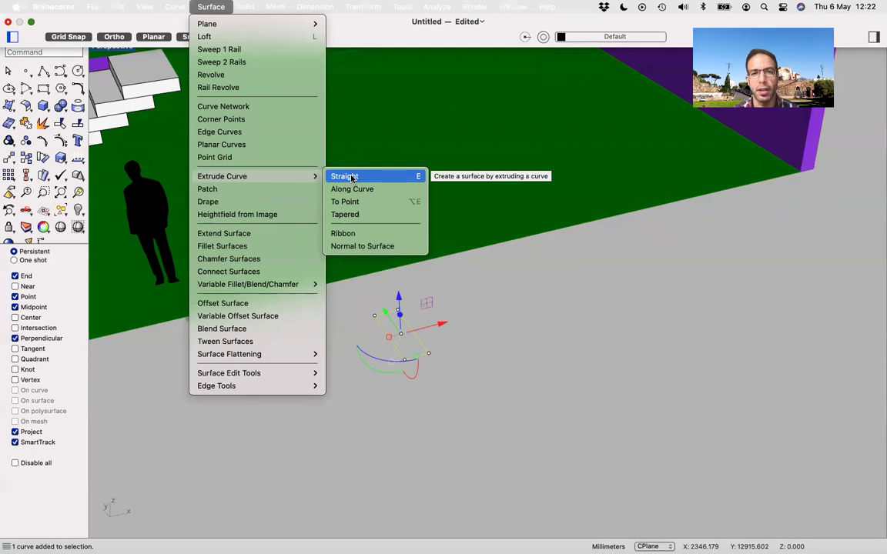
left_click(469, 297)
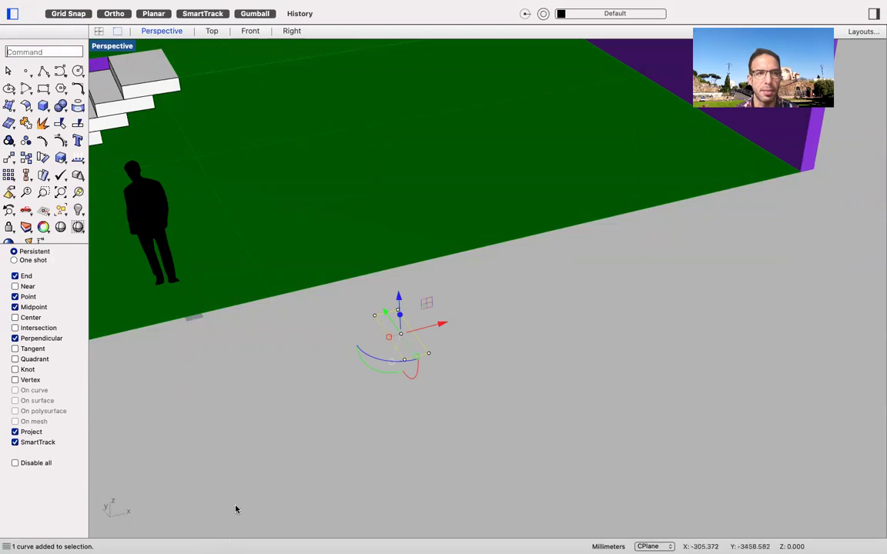
Extrude the selected rectangle upward with ExtrudeCrv into a solid step 150 mm high.
type("Ex")
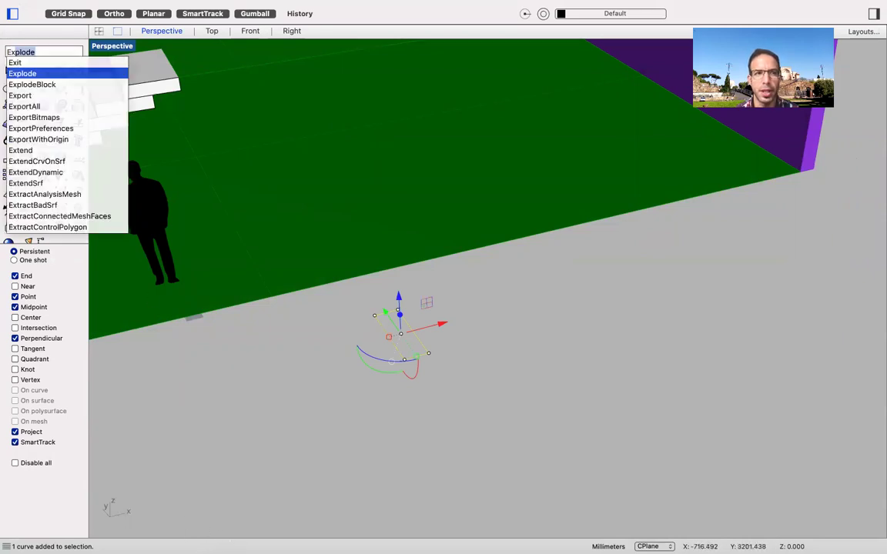
type("tr")
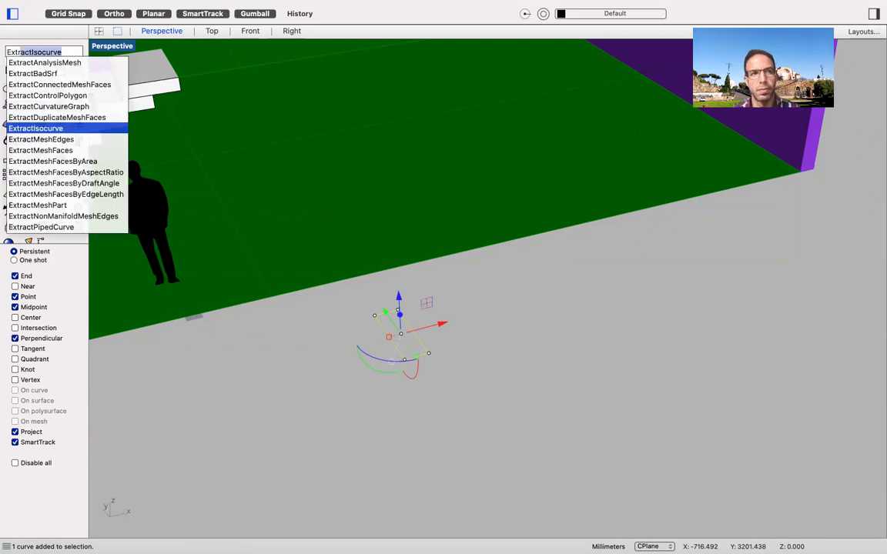
type("ude")
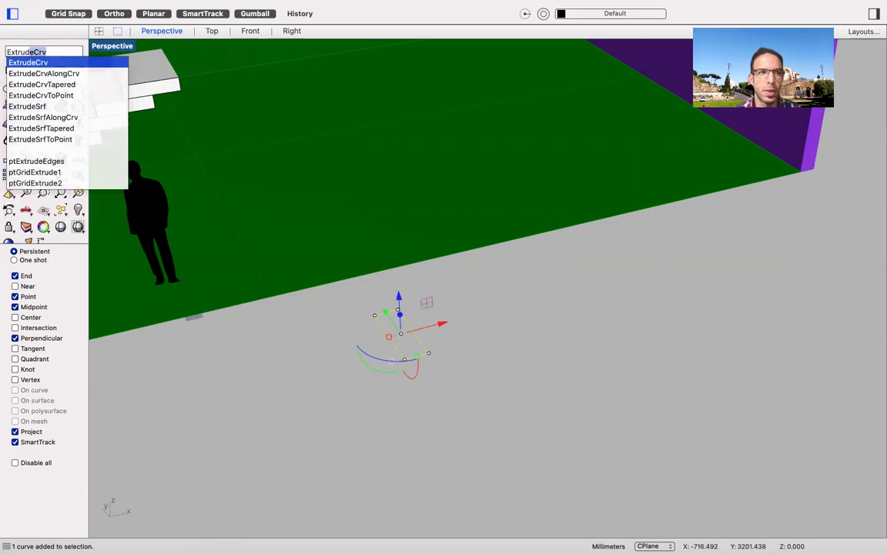
key("Return")
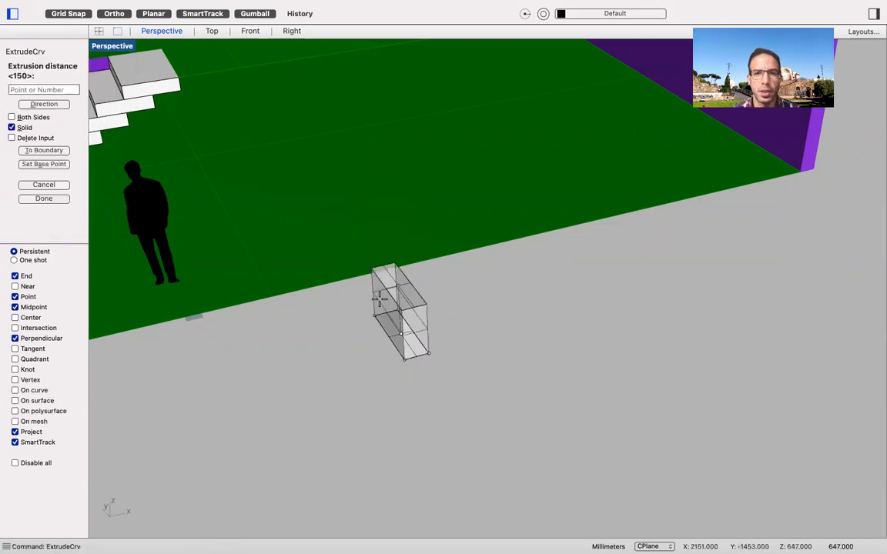
scroll(402, 316, "up", 2)
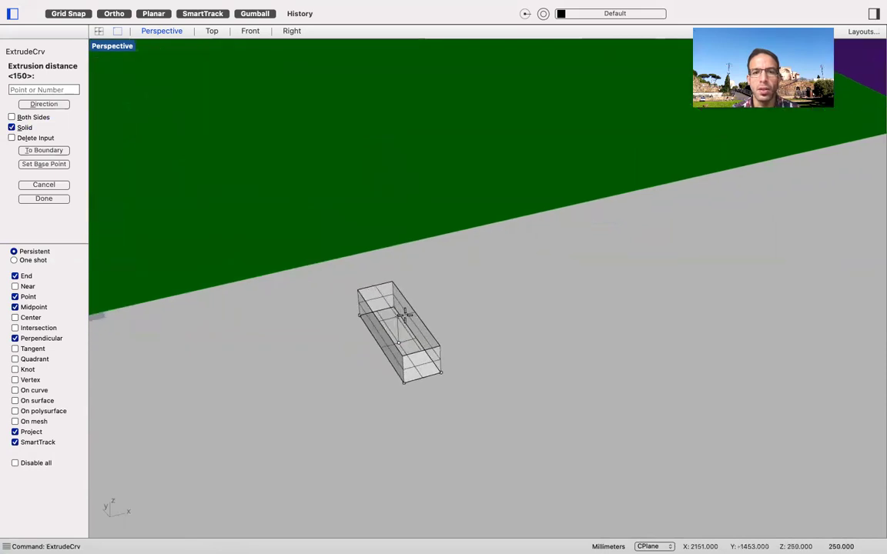
scroll(402, 315, "down", 1)
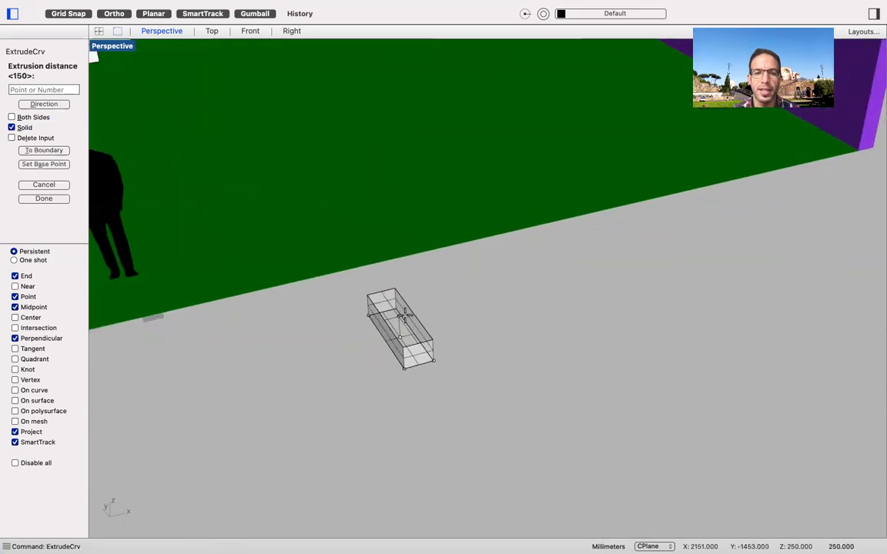
scroll(402, 316, "down", 2)
scroll(404, 315, "up", 3)
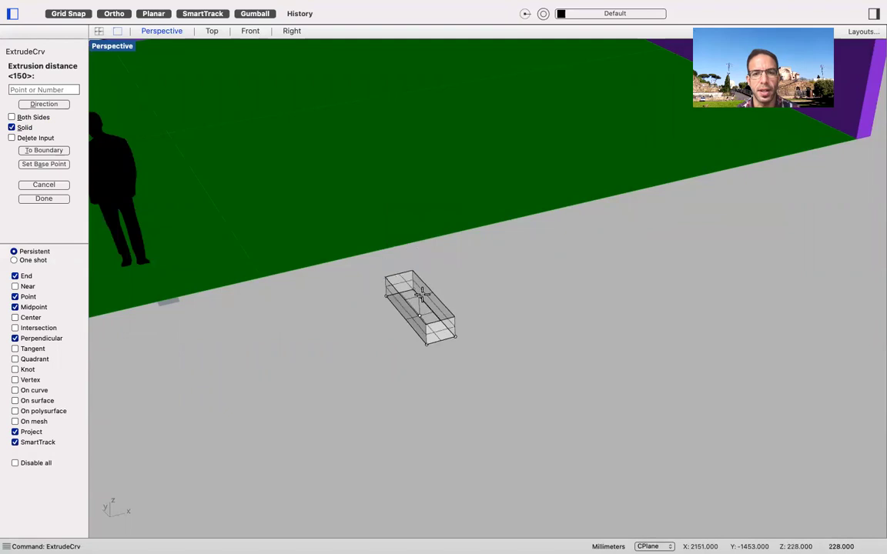
scroll(422, 294, "up", 3)
right_click_drag(456, 297, 456, 297)
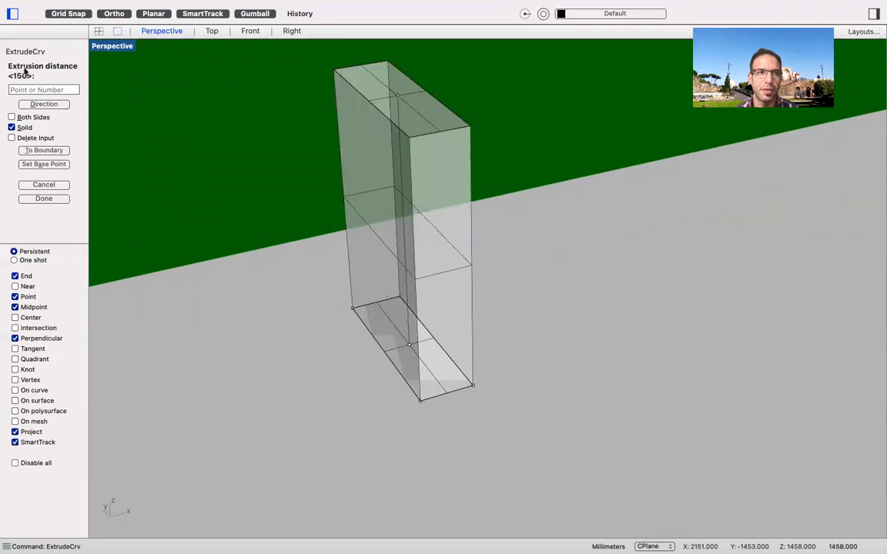
left_click(272, 315)
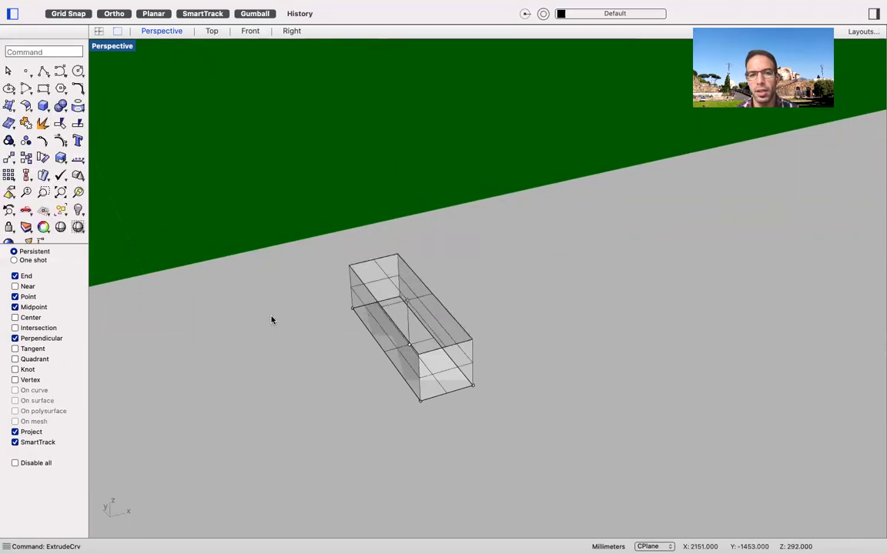
key("Escape")
Start a linear array using the new solid step outside the room as the object to array.
scroll(449, 333, "down", 10)
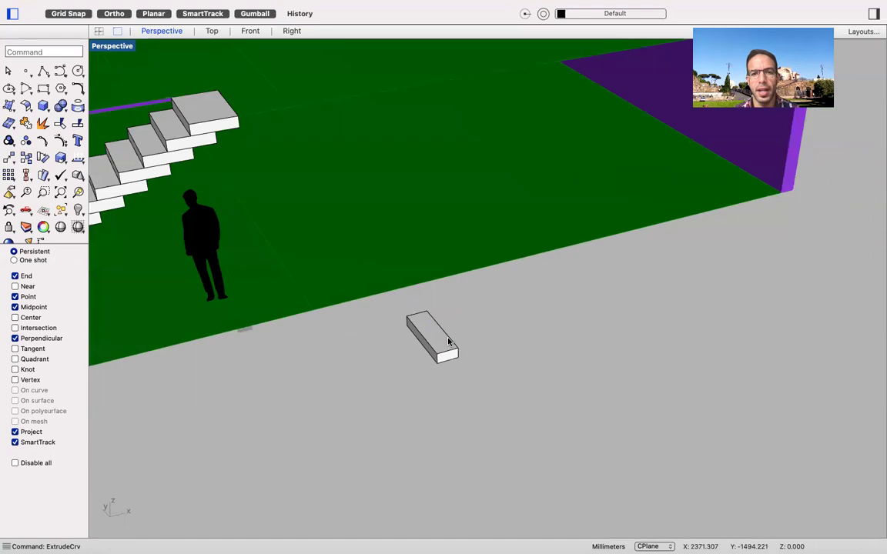
scroll(448, 342, "up", 5)
scroll(420, 308, "up", 1)
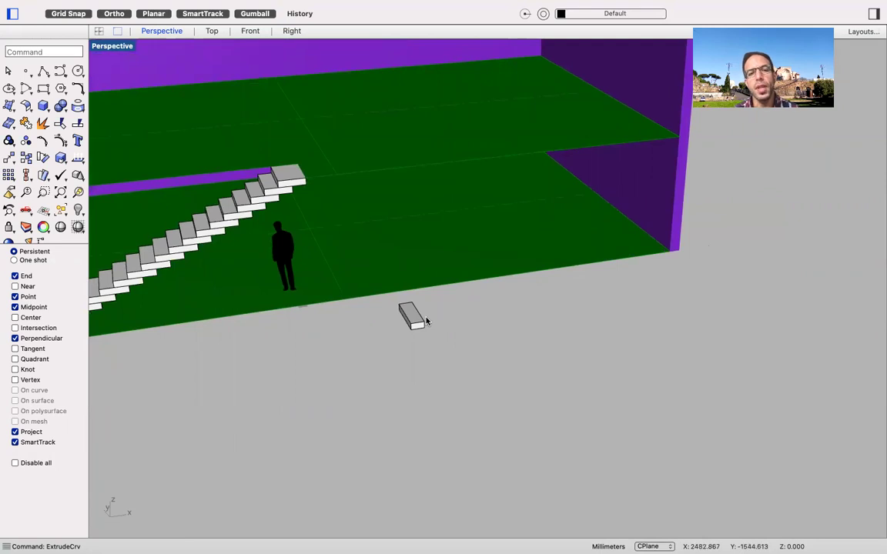
scroll(426, 320, "down", 5)
scroll(342, 224, "up", 3)
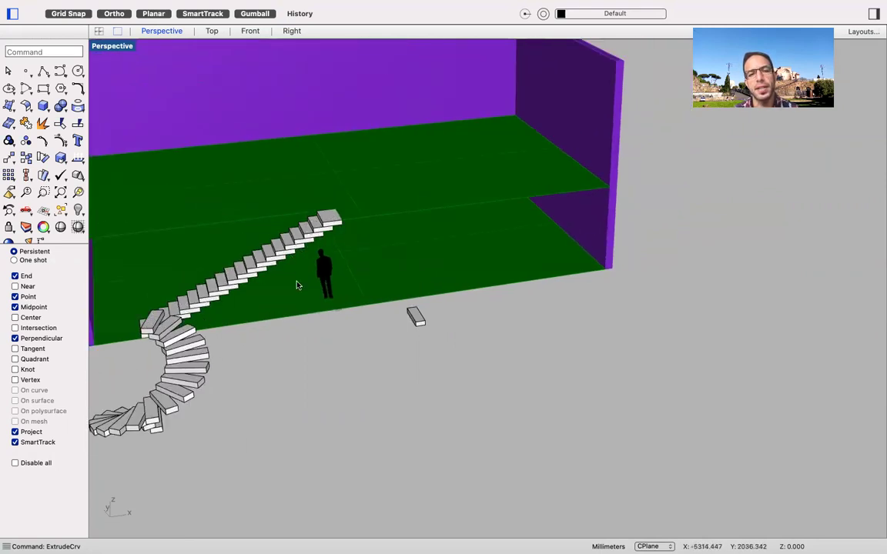
scroll(426, 261, "up", 3)
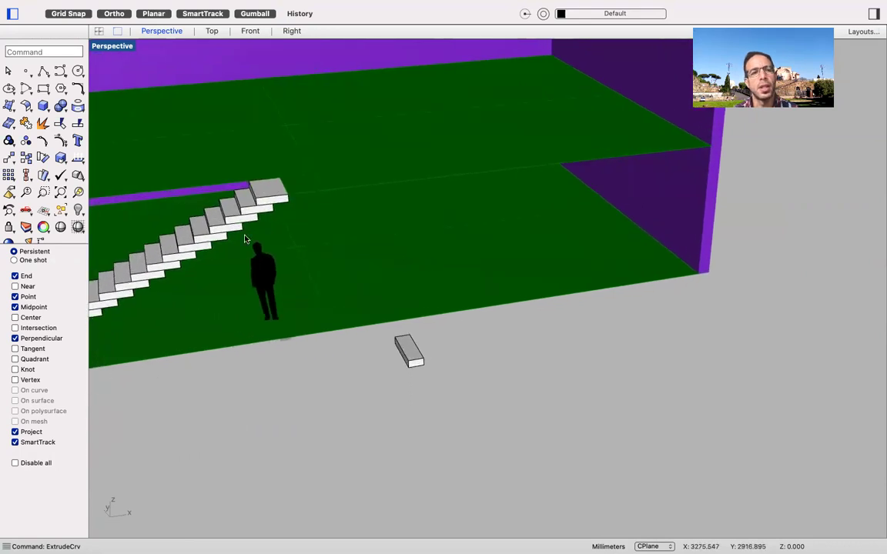
left_click(10, 175)
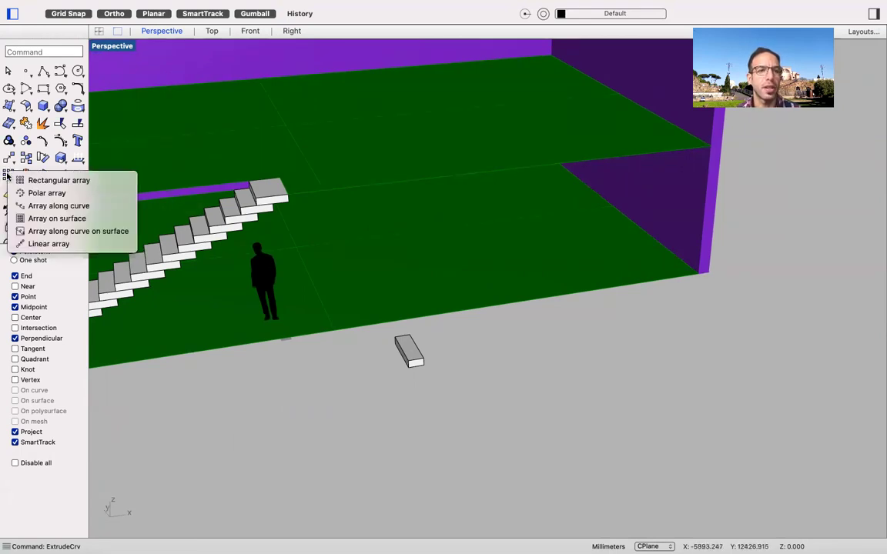
left_click(48, 244)
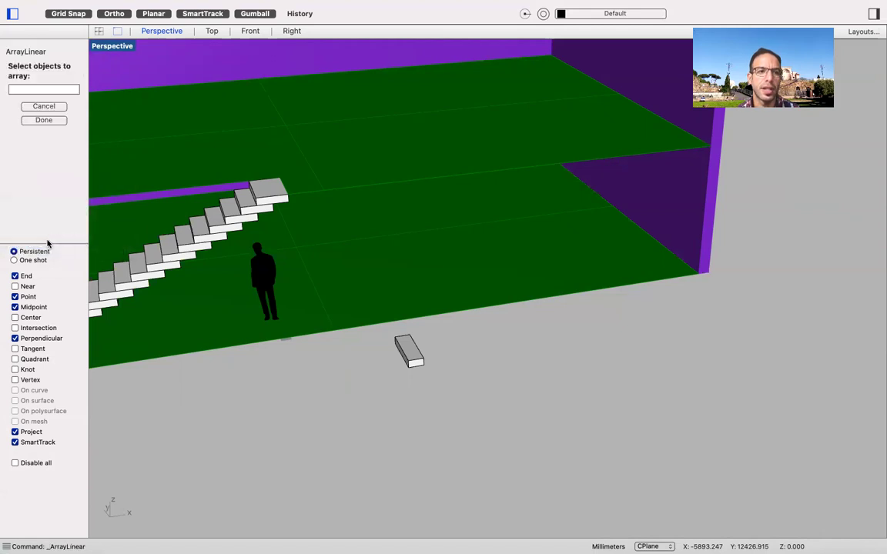
left_click(416, 358)
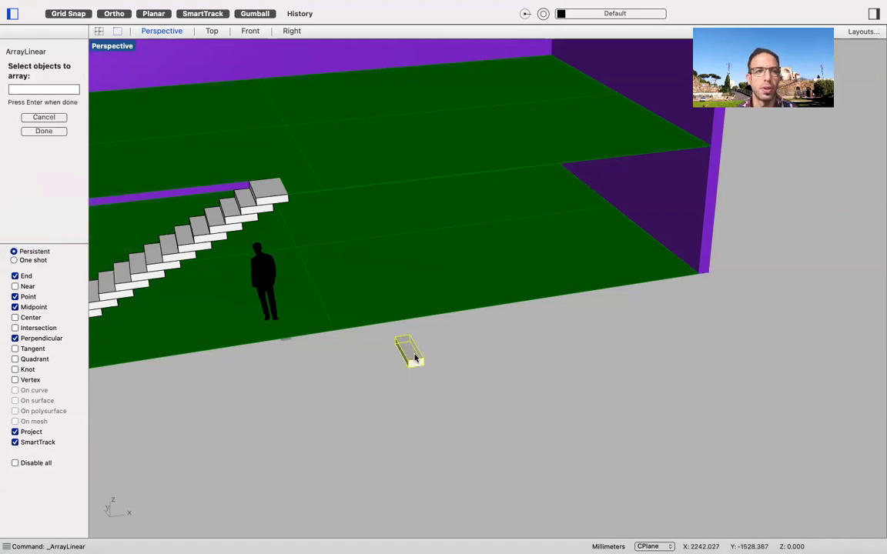
scroll(426, 341, "up", 3)
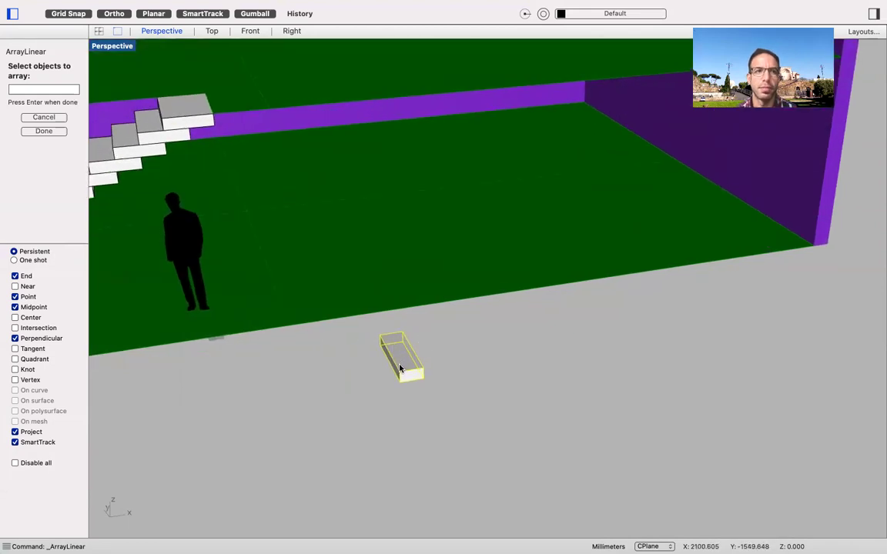
key("Return")
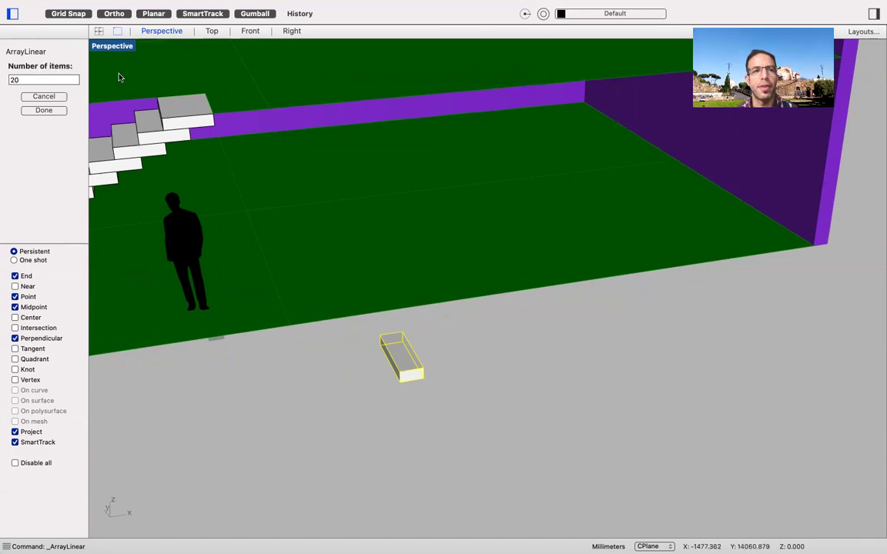
Calculate 3000/150 in the system search to work out how many steps the array needs.
scroll(245, 239, "down", 3)
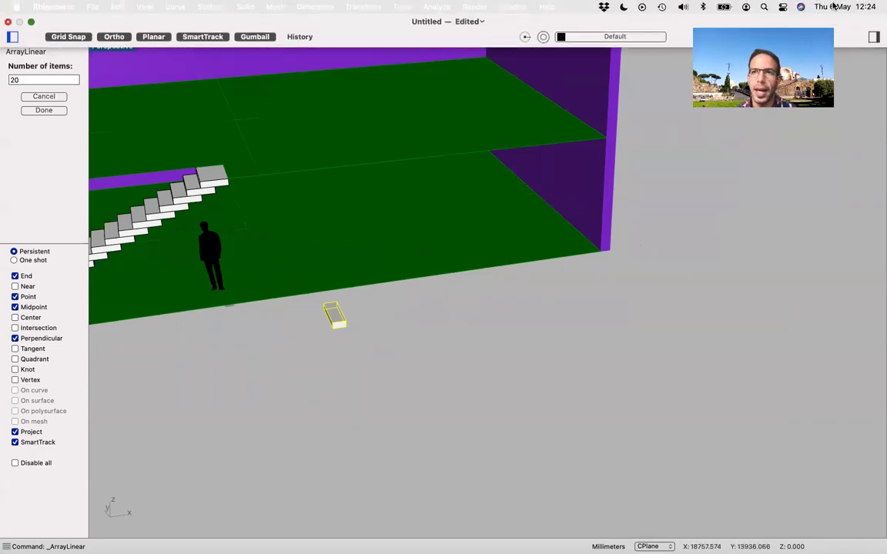
left_click(765, 7)
type("40")
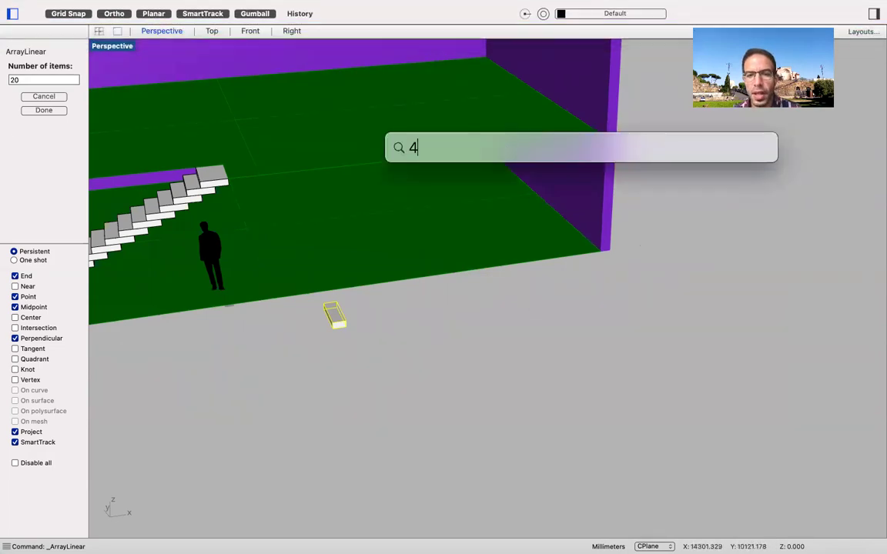
key("BackSpace")
key("BackSpace")
type("30")
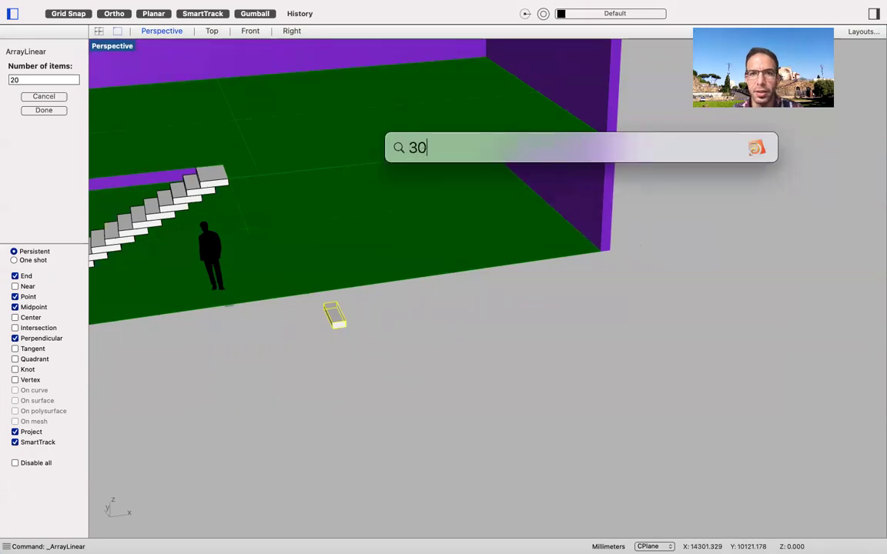
type("00/150")
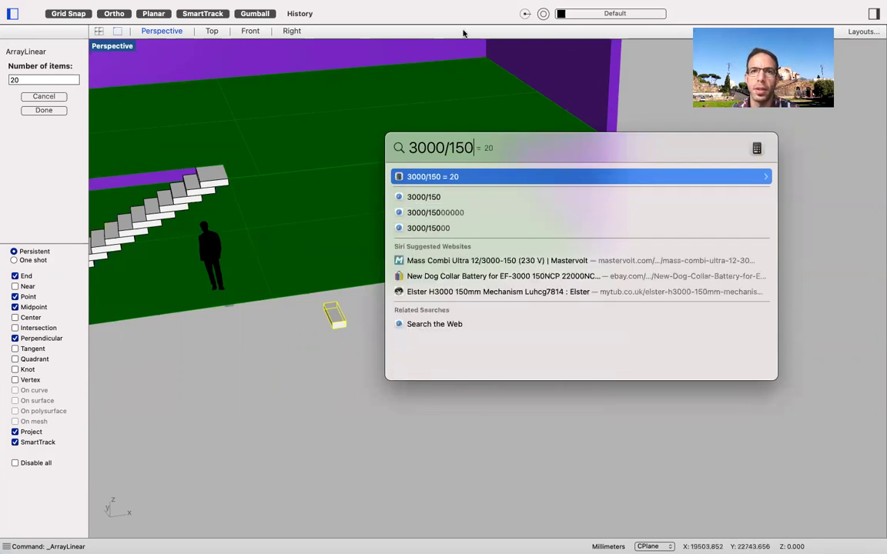
left_click(435, 13)
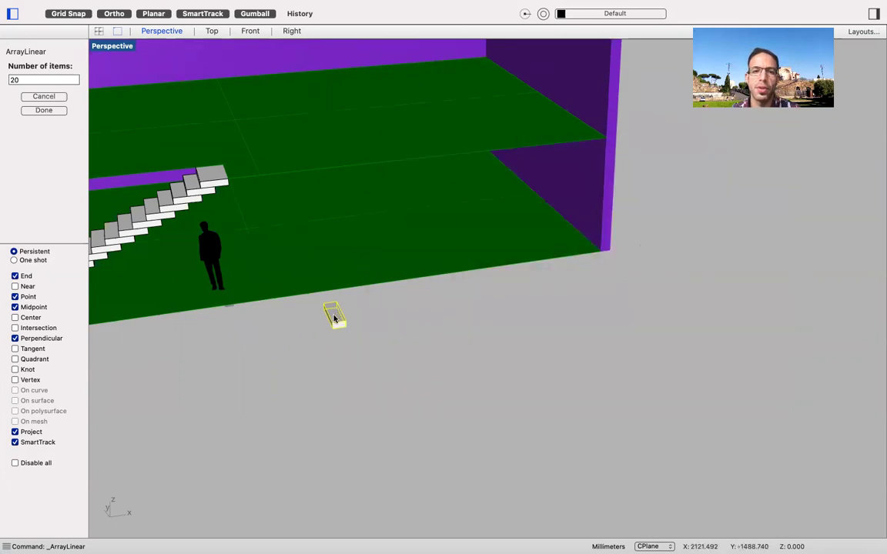
Accept 20 items for the linear array and set its first reference point at a lower corner of the step's white end face.
scroll(332, 325, "up", 10)
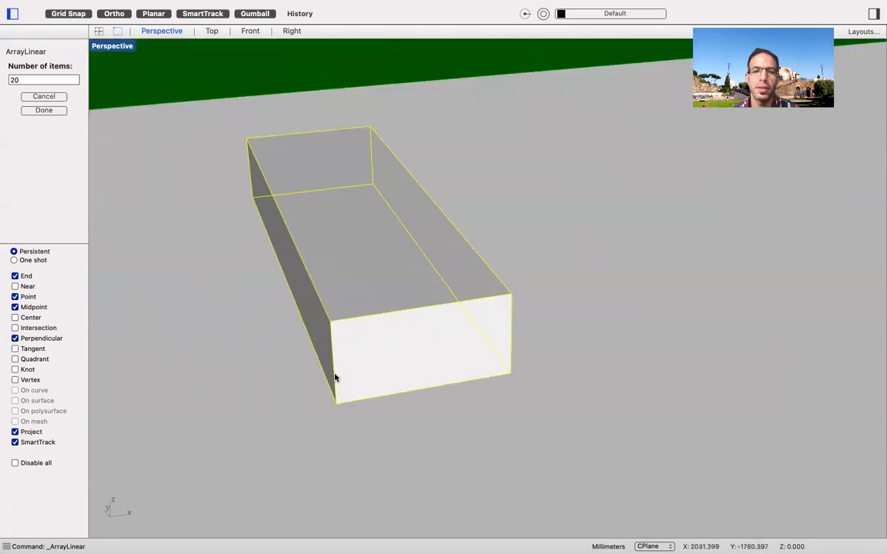
scroll(327, 331, "down", 10)
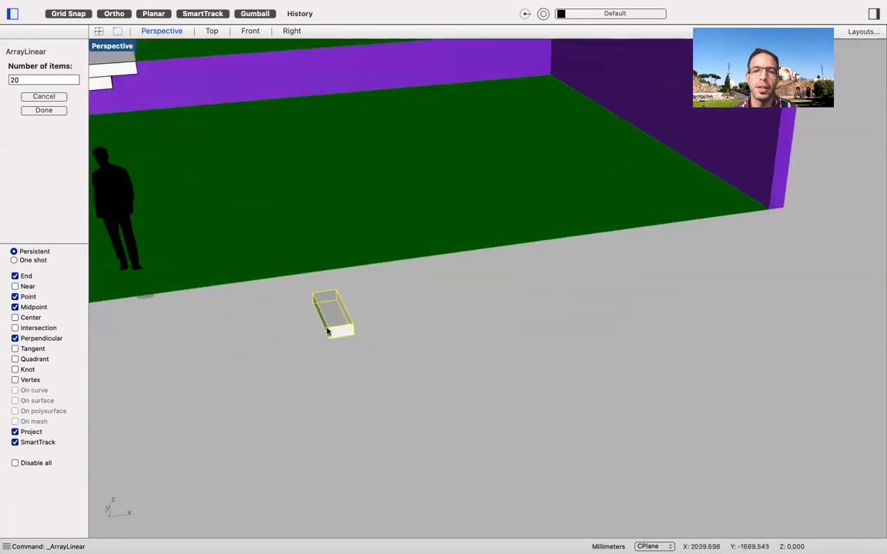
scroll(424, 263, "down", 3)
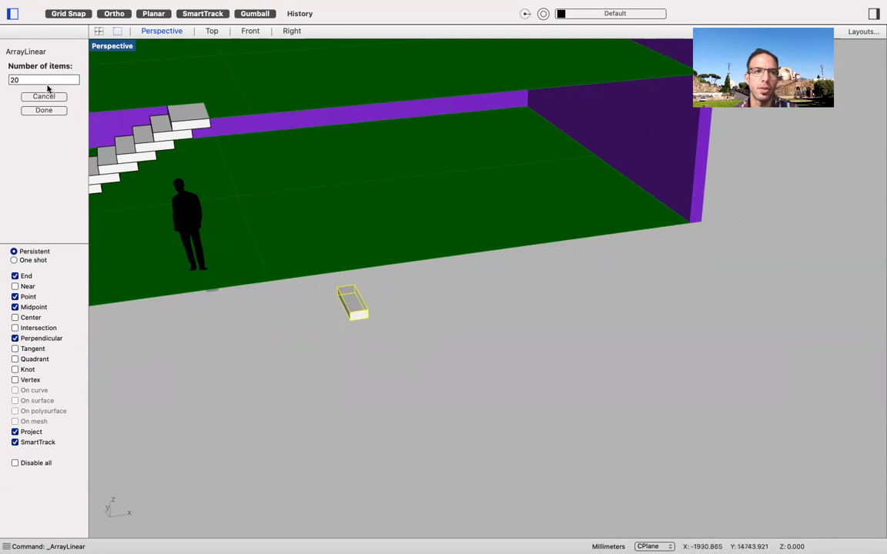
left_click(45, 111)
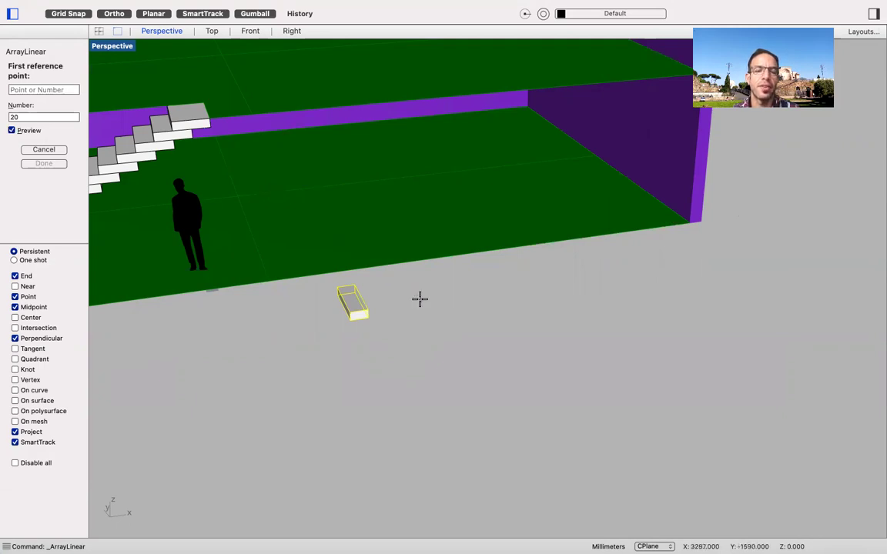
scroll(367, 291, "up", 5)
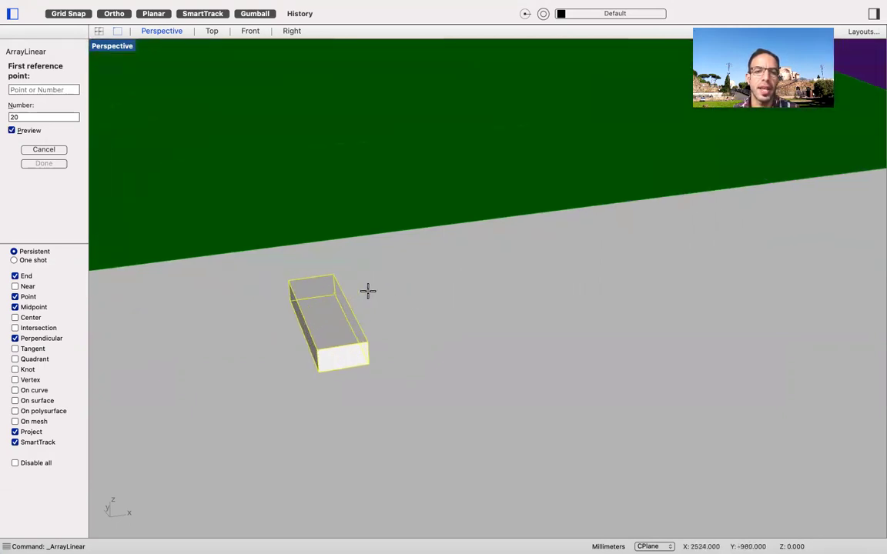
left_click(317, 377)
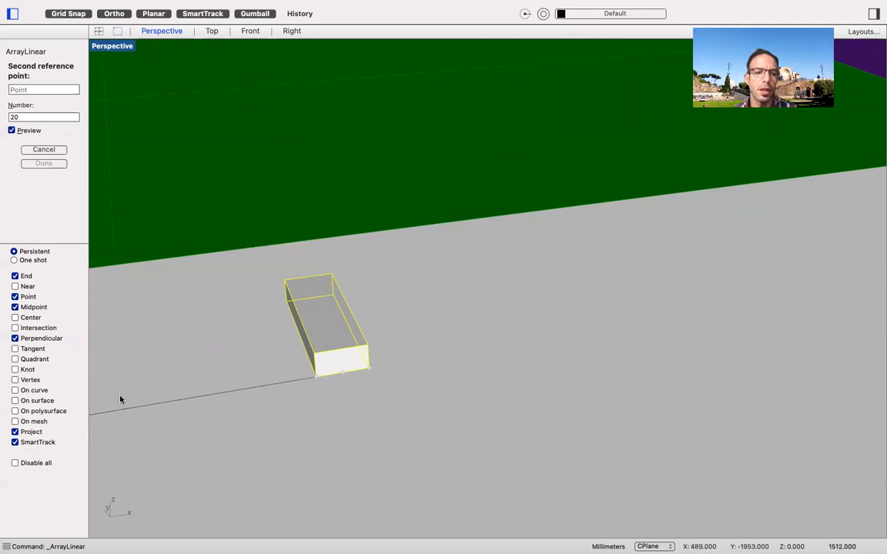
Turn off the Project snap and finish the array with the second reference point at the end face's diagonally opposite upper corner.
scroll(368, 345, "up", 5)
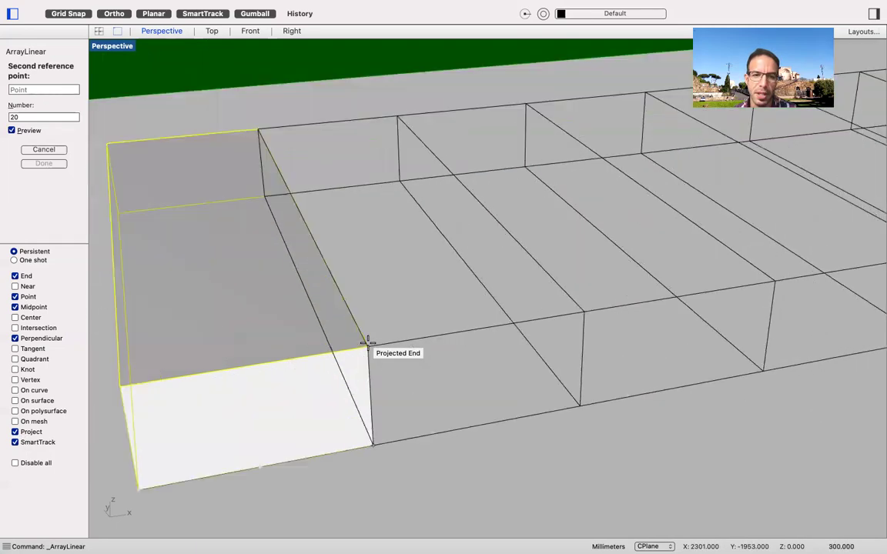
scroll(368, 347, "down", 5)
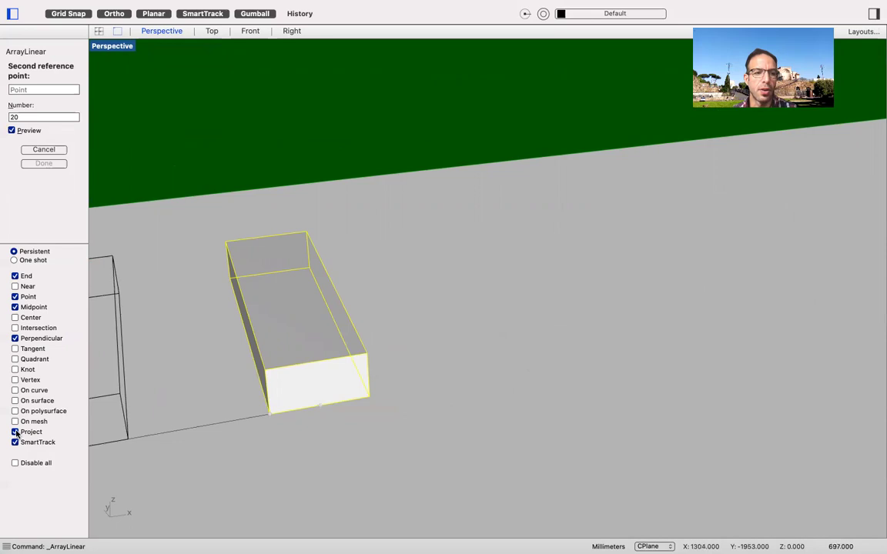
left_click(15, 433)
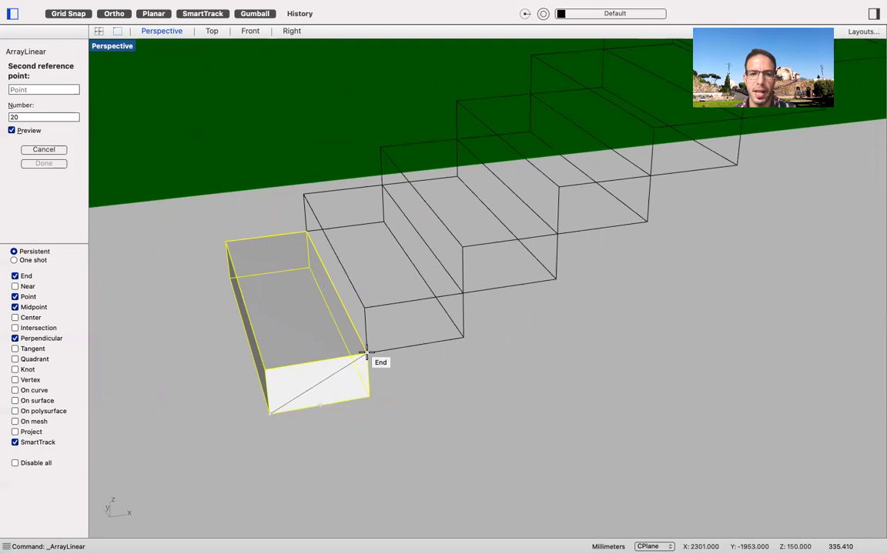
left_click(367, 356)
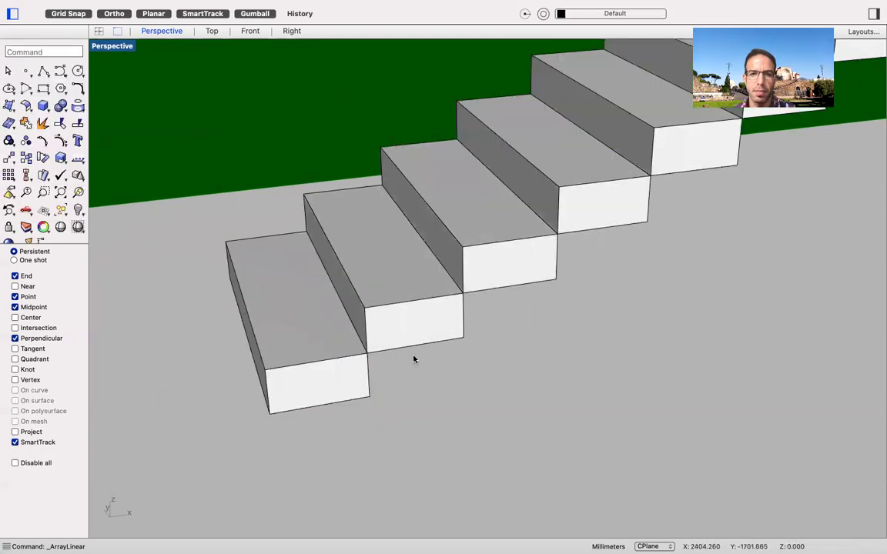
Select all the steps of the new staircase outside the room and group them.
scroll(420, 358, "down", 8)
right_click_drag(473, 356, 646, 396)
left_click_drag(792, 141, 846, 317)
left_click_drag(778, 302, 862, 343)
mouse_move(737, 310)
right_mouse_down()
mouse_move(720, 305)
mouse_move(737, 278)
right_mouse_up()
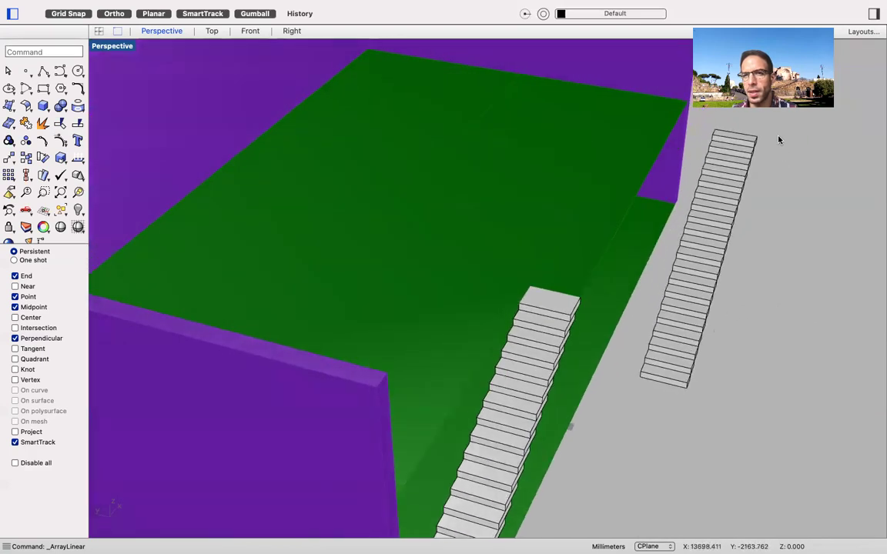
left_click_drag(778, 135, 686, 391)
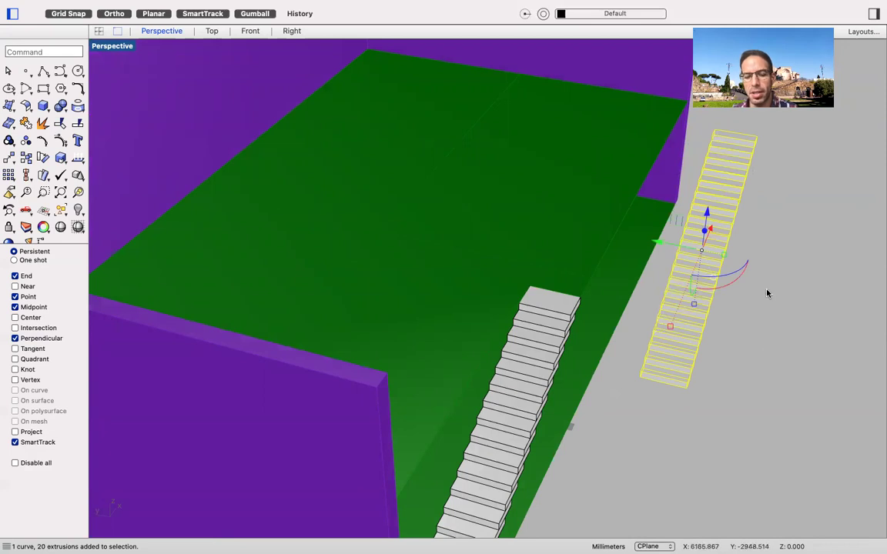
key("super+g")
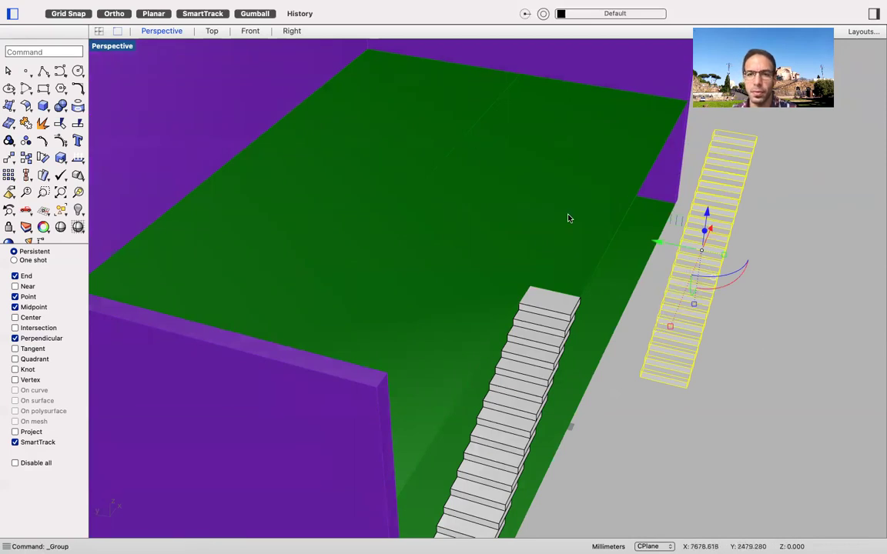
right_click_drag(701, 307, 700, 310)
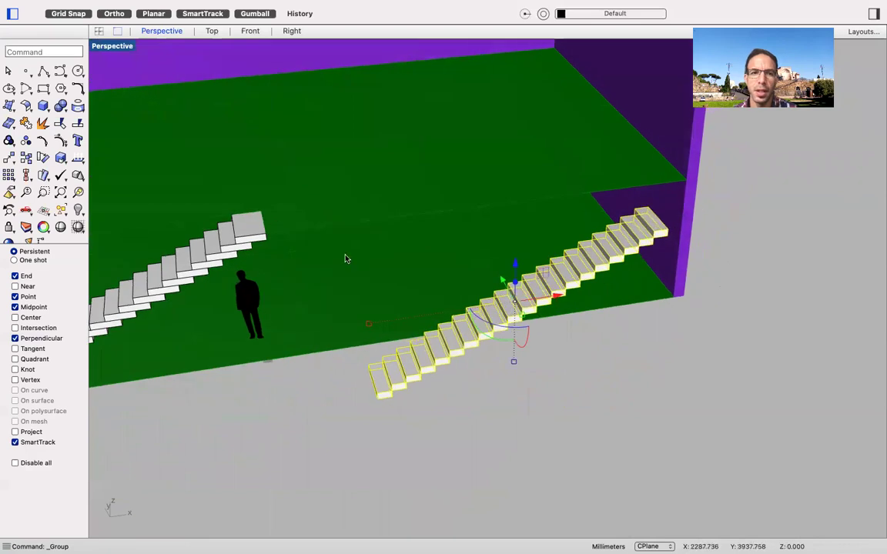
Move the grouped staircase by its top step's upper back corner onto the matching corner of the existing staircase's top step.
left_click(247, 228)
left_click(578, 358)
left_click(575, 281)
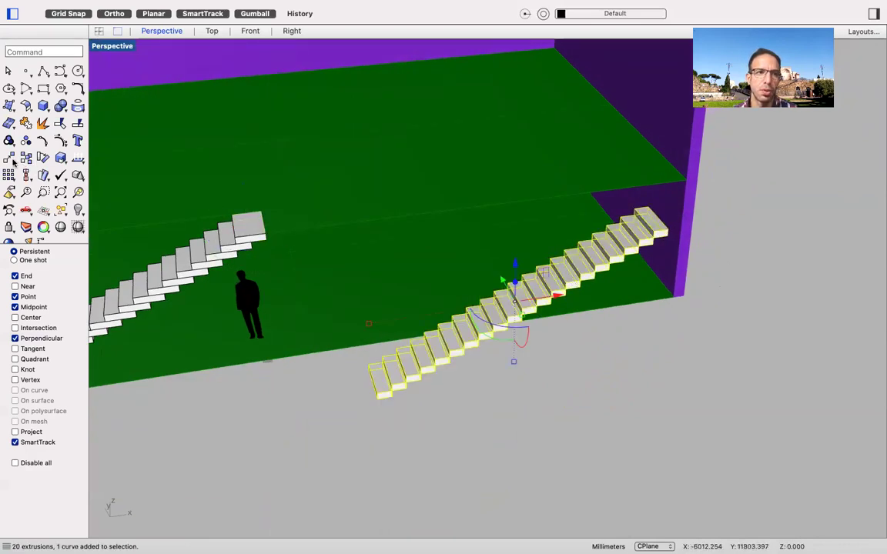
left_click(45, 176)
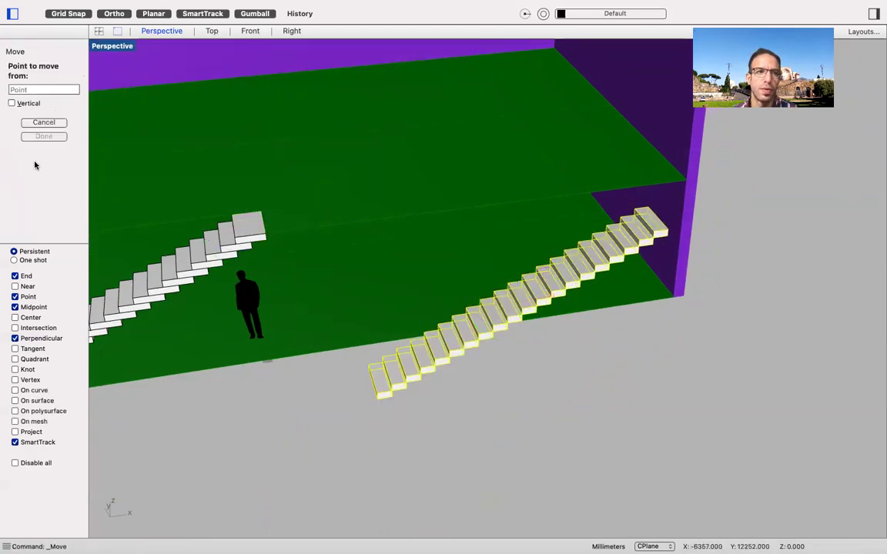
left_click(648, 208)
left_click(259, 209)
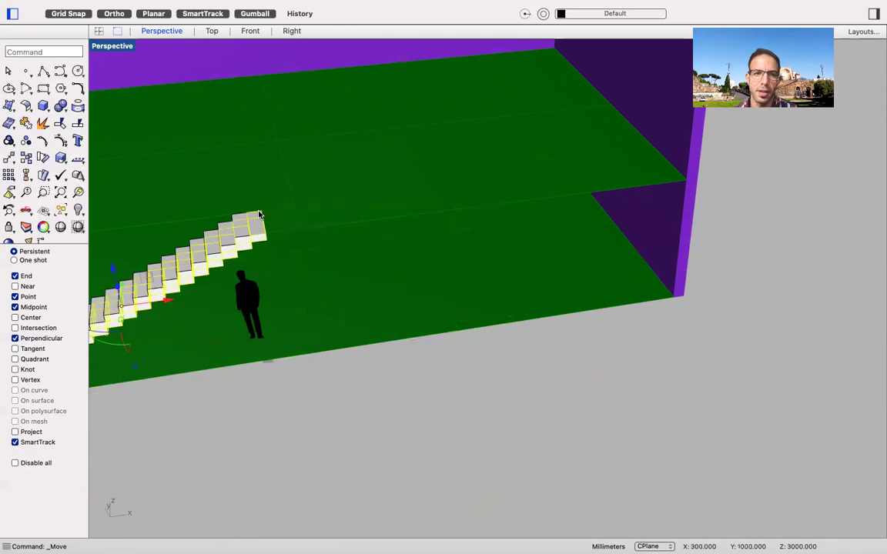
scroll(352, 218, "down", 5)
scroll(273, 282, "up", 4)
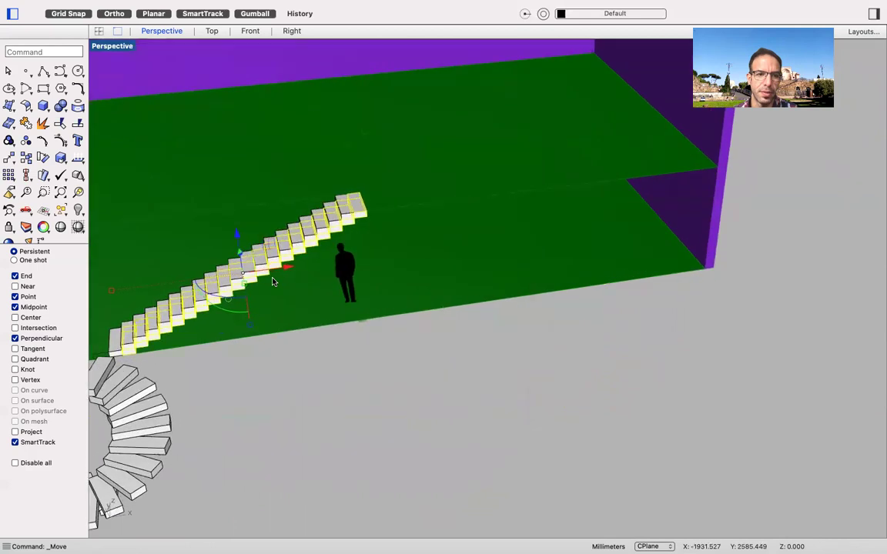
Move the grouped staircase back outside the room, away from the existing stairs, and delete it.
left_click_drag(282, 271, 513, 230)
key("alt")
right_click_drag(513, 229, 513, 202)
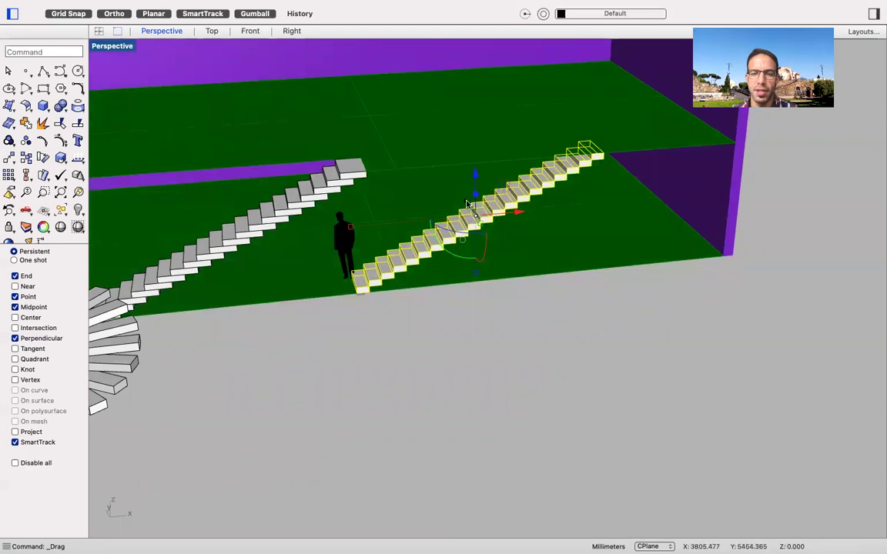
left_click_drag(466, 222, 531, 323)
left_click(373, 336)
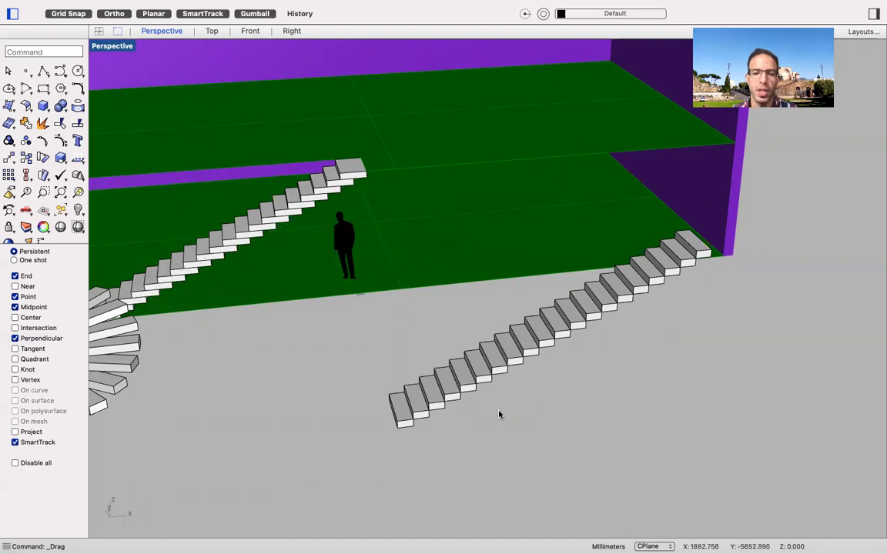
left_click(486, 376)
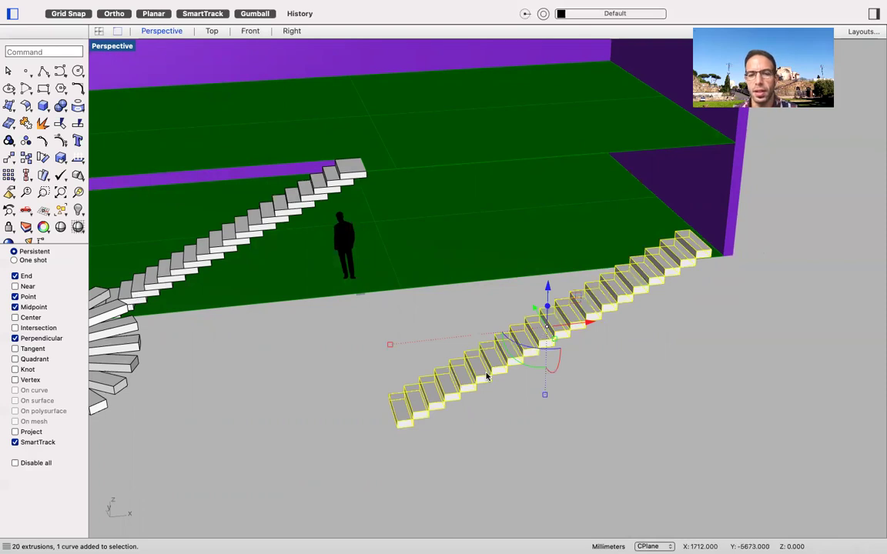
key("Delete")
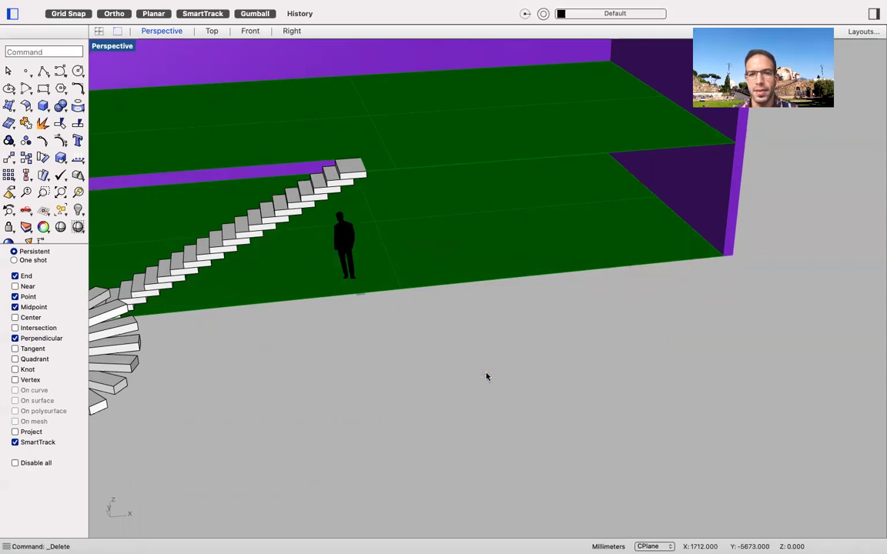
Start a corner-to-corner box on the ground outside the room near the human figure, with a base length of 600 mm.
left_click(45, 106)
mouse_move(171, 111)
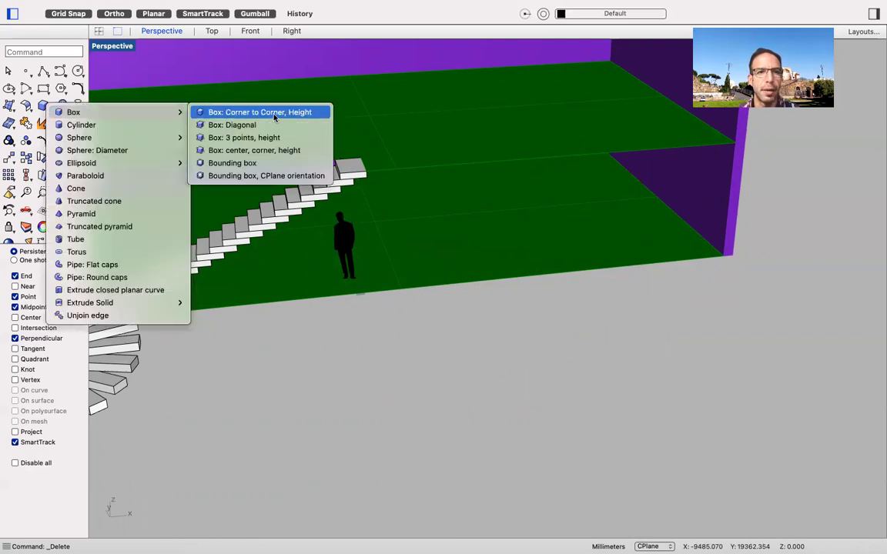
left_click(246, 112)
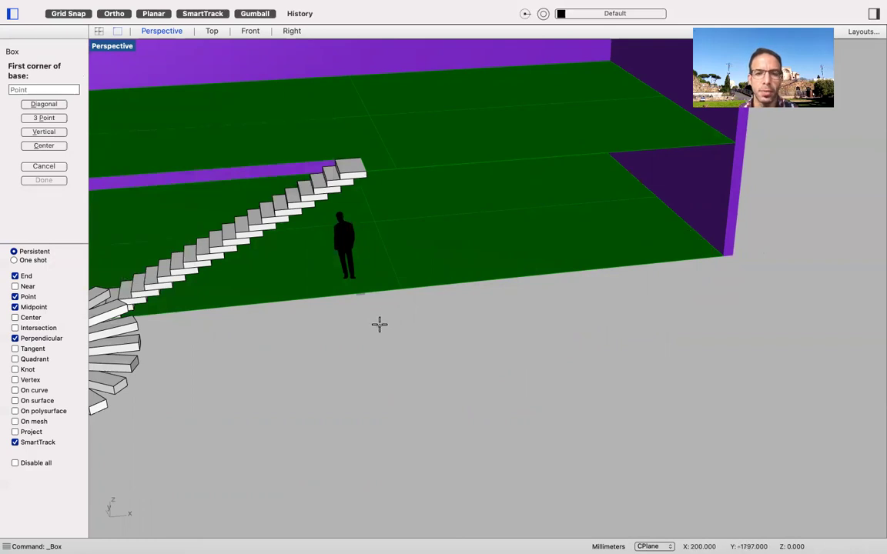
left_click(379, 325)
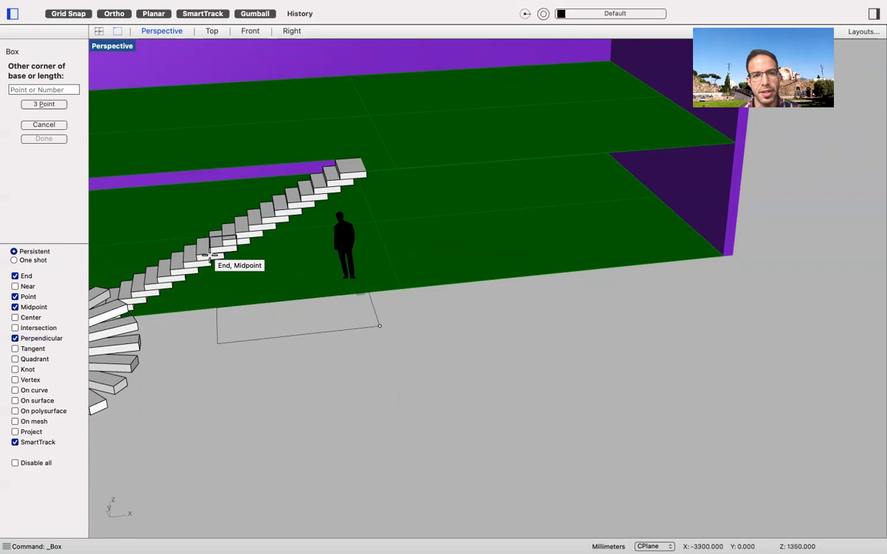
scroll(210, 256, "up", 5)
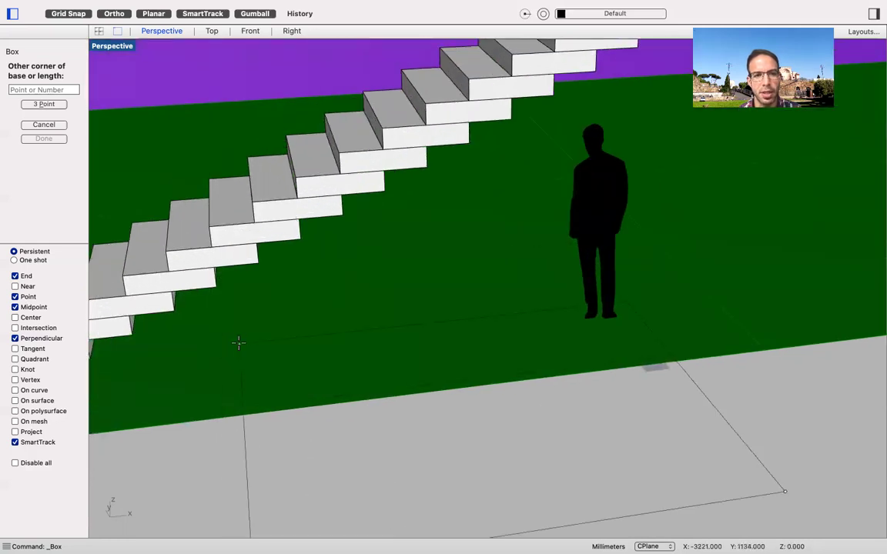
scroll(237, 343, "down", 5)
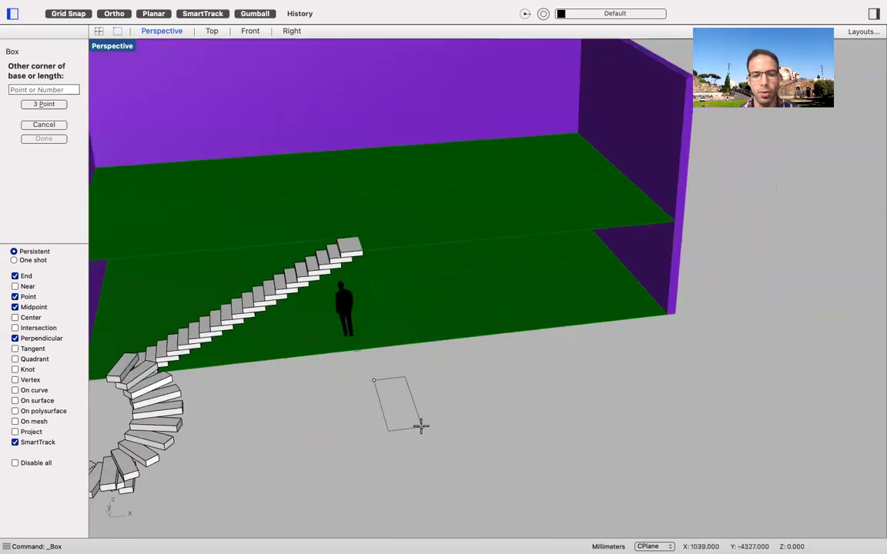
type("600")
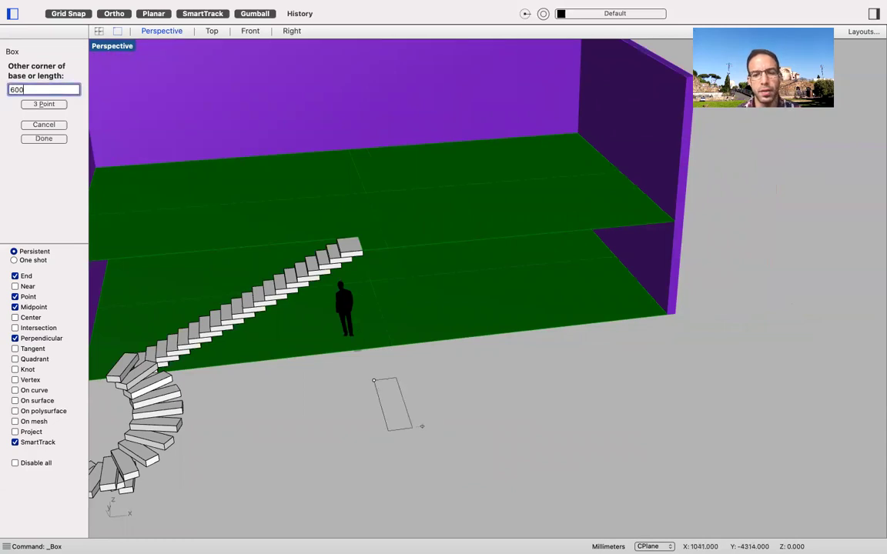
key("Return")
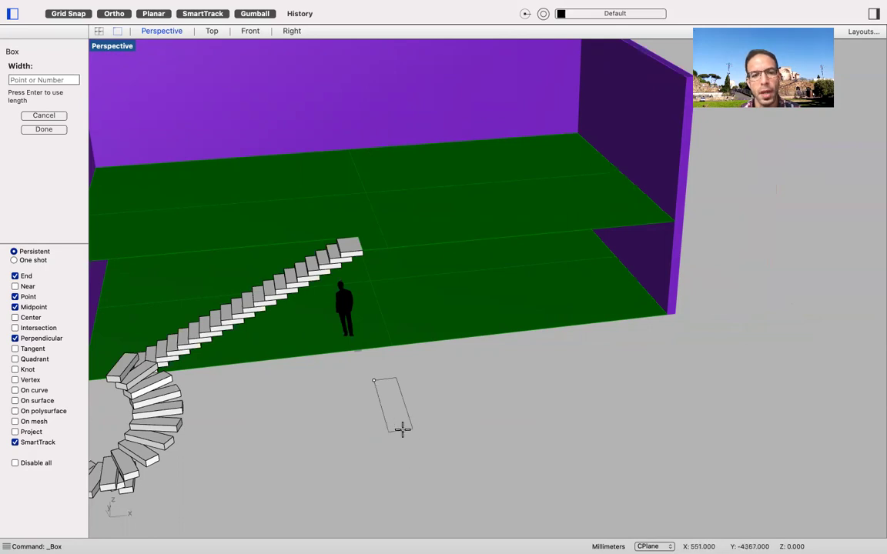
Complete the box step near the human figure with a width of 1000 mm and a height of 150 mm.
scroll(402, 430, "up", 3)
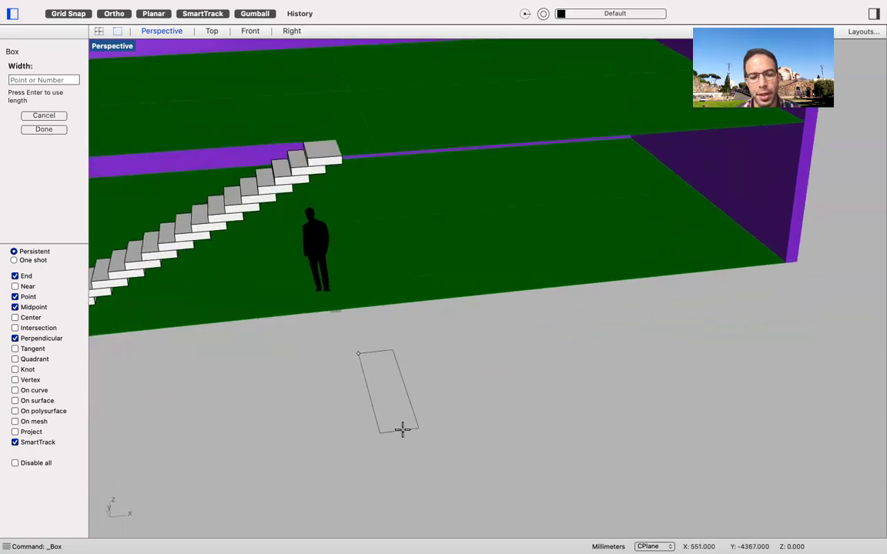
type("1000")
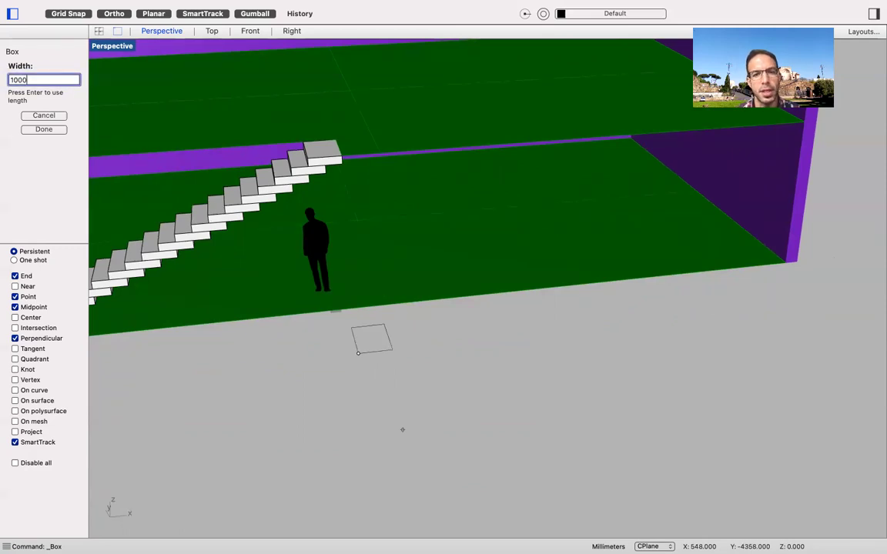
key("Return")
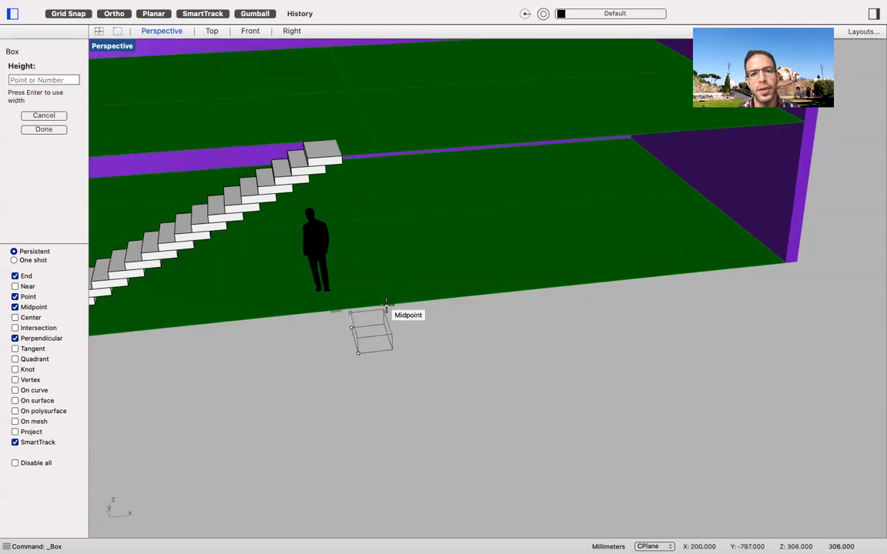
right_click_drag(406, 353, 409, 319)
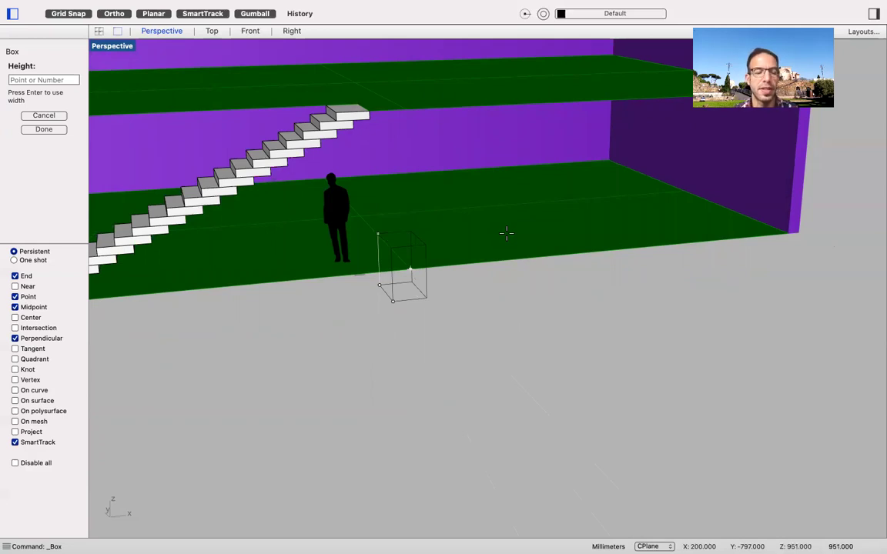
type("15")
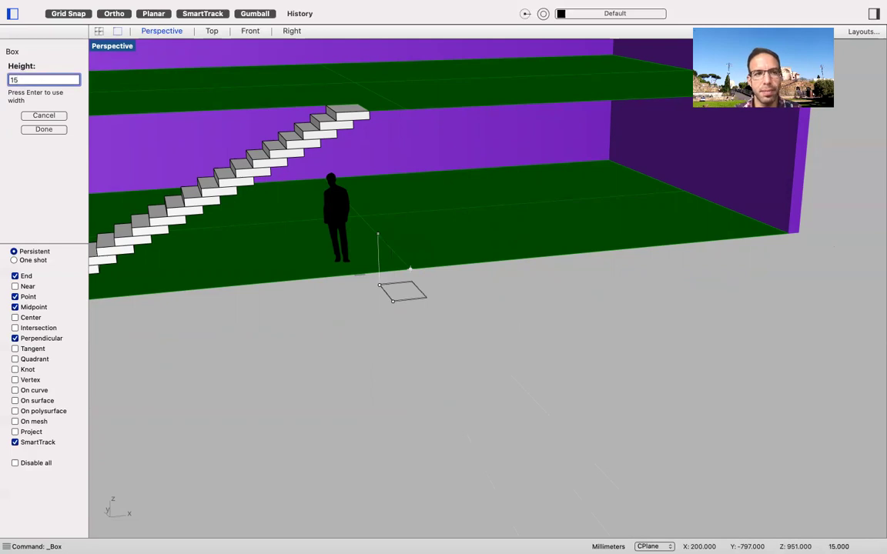
type("0")
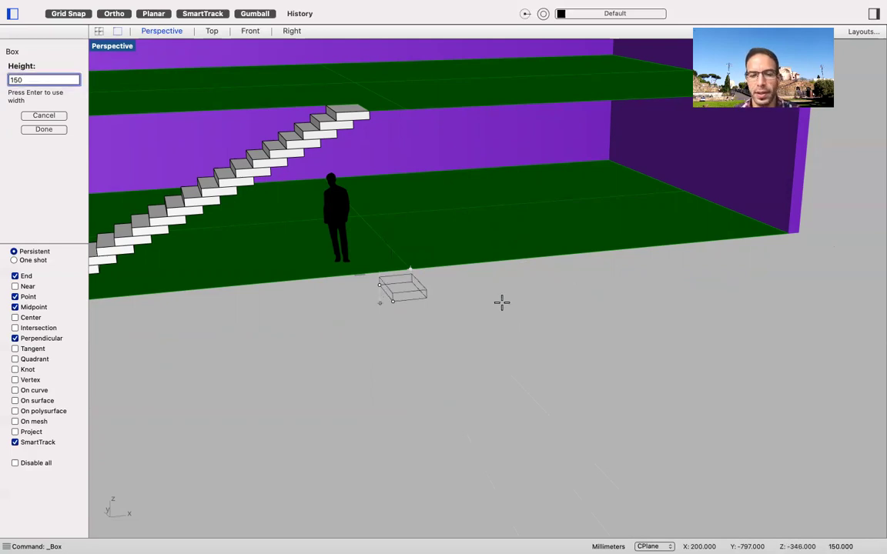
key("Return")
Linear array the new box as 20 items, from its lower front corner to the midpoint of its upper front edge.
scroll(425, 285, "up", 3)
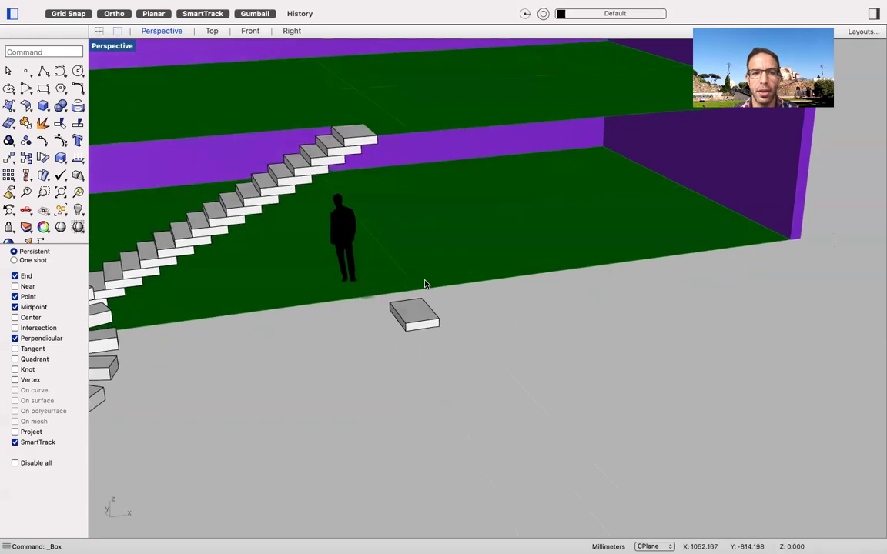
scroll(424, 283, "up", 2)
left_click(424, 341)
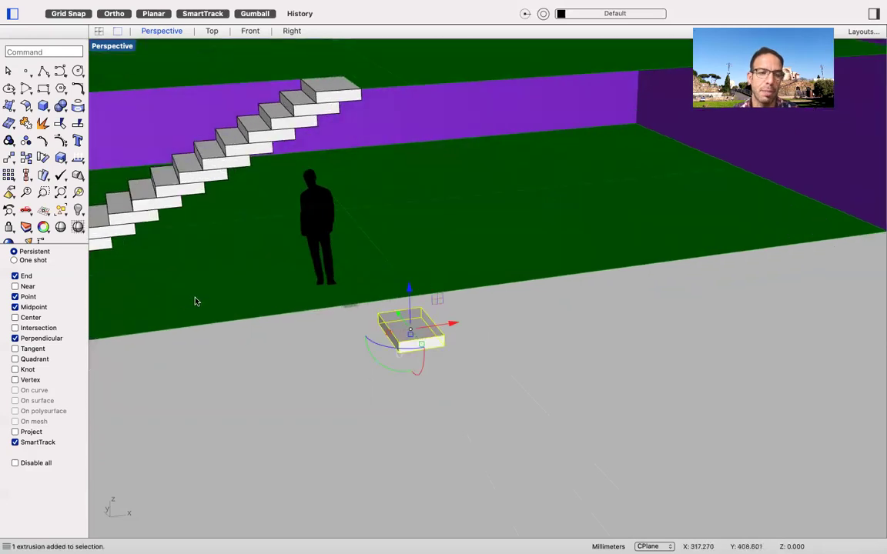
left_click(9, 176)
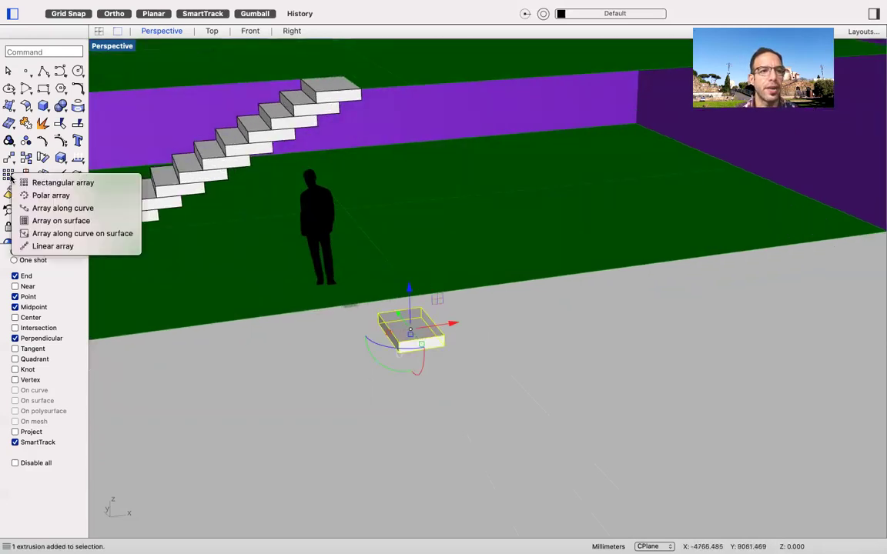
left_click(59, 247)
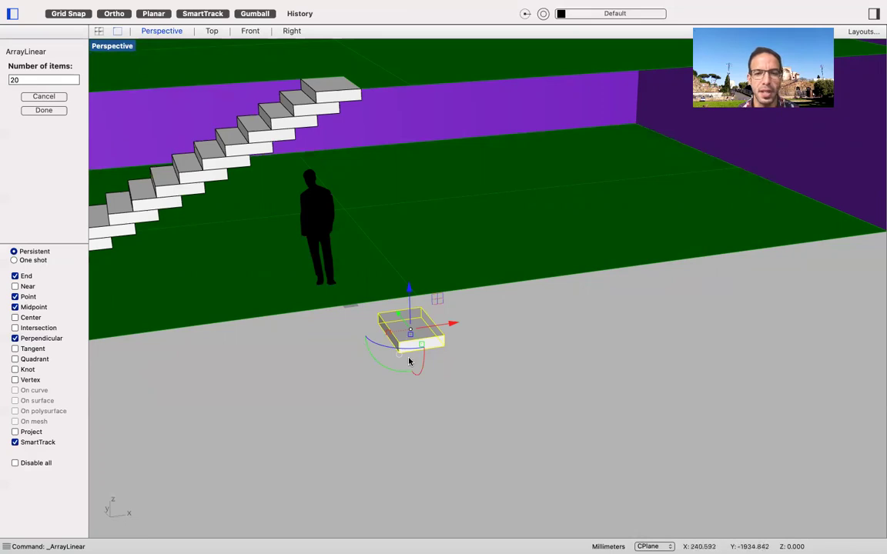
key("Return")
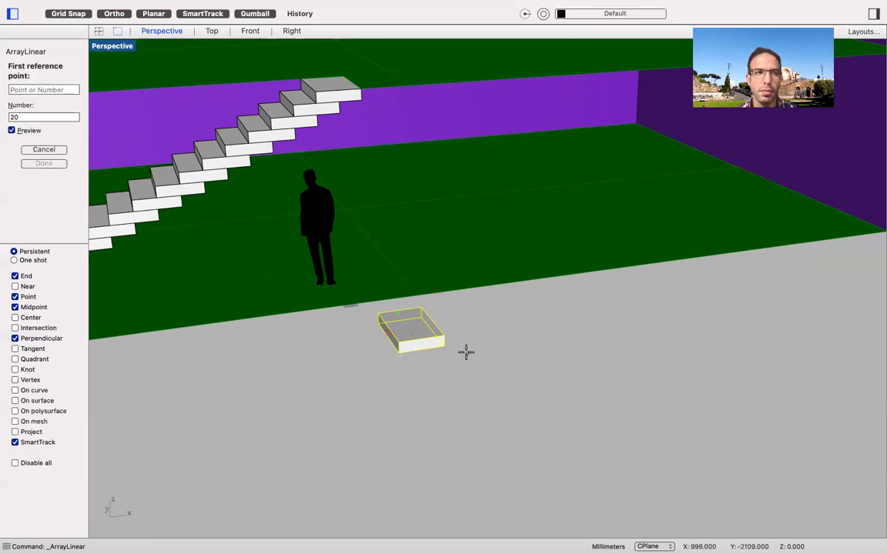
scroll(463, 312, "up", 3)
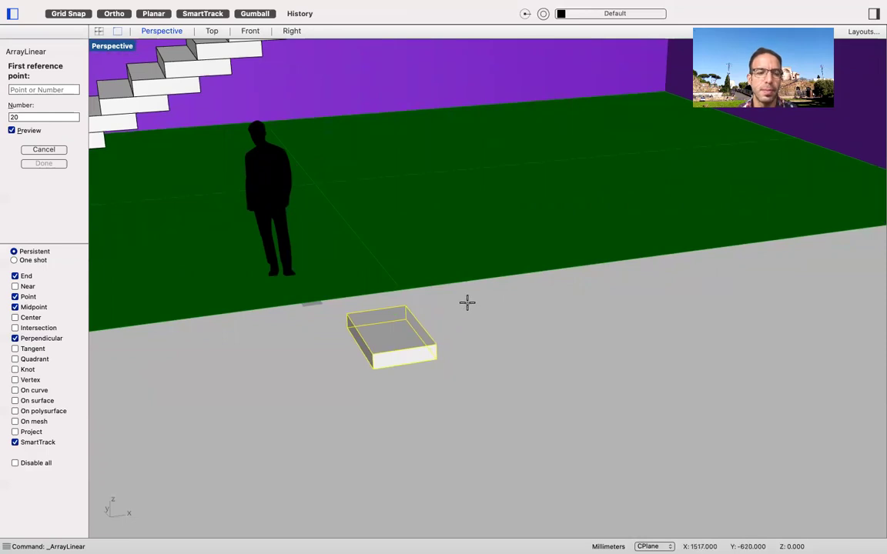
left_click(372, 369)
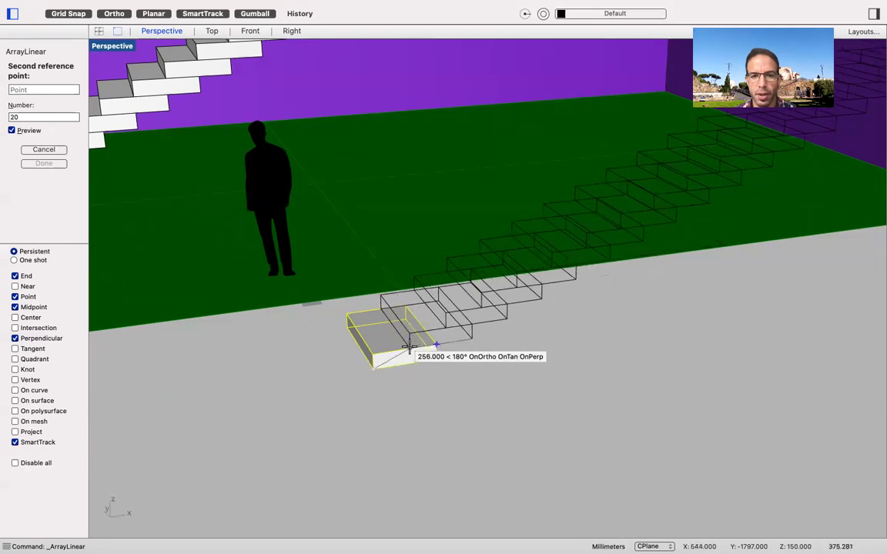
left_click(403, 350)
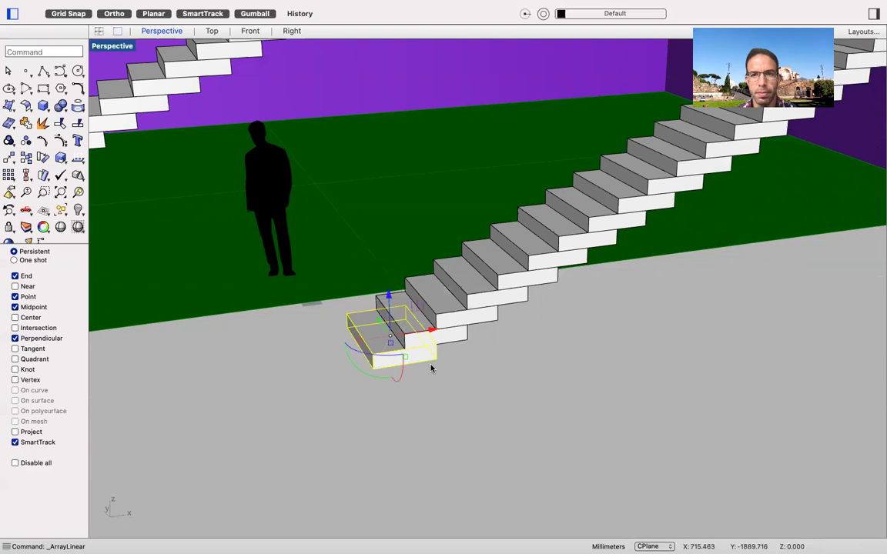
Select all the steps of the new arrayed staircase outside the room and group them.
scroll(431, 366, "down", 5)
right_click_drag(497, 392, 499, 392)
scroll(665, 349, "down", 5)
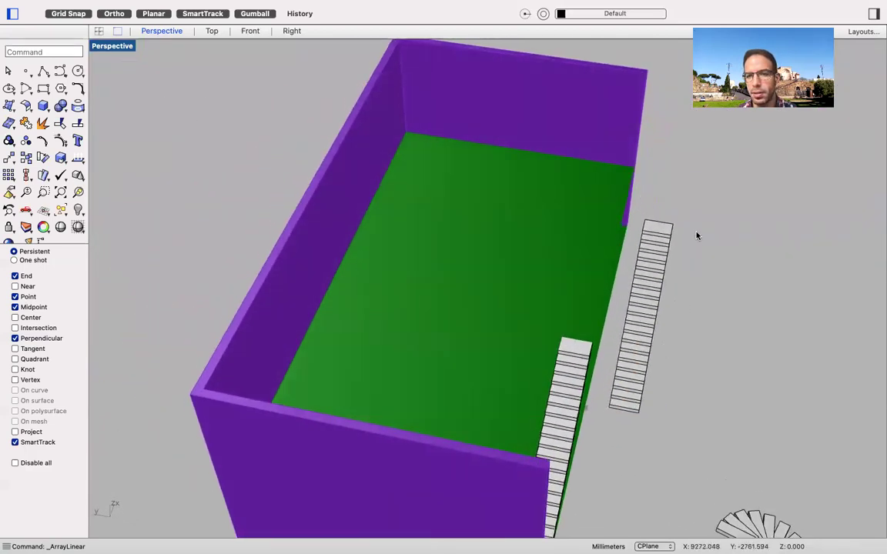
left_click_drag(698, 223, 637, 428)
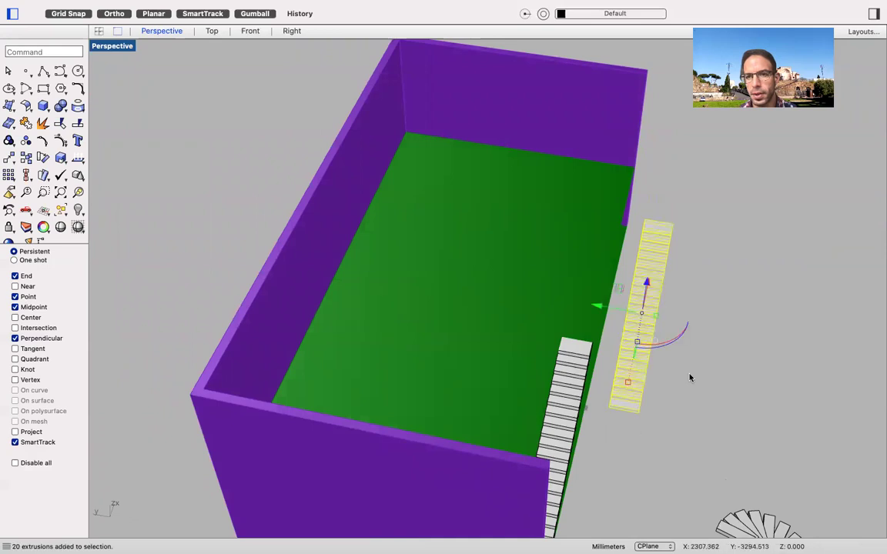
scroll(690, 378, "up", 10)
scroll(689, 374, "up", 3)
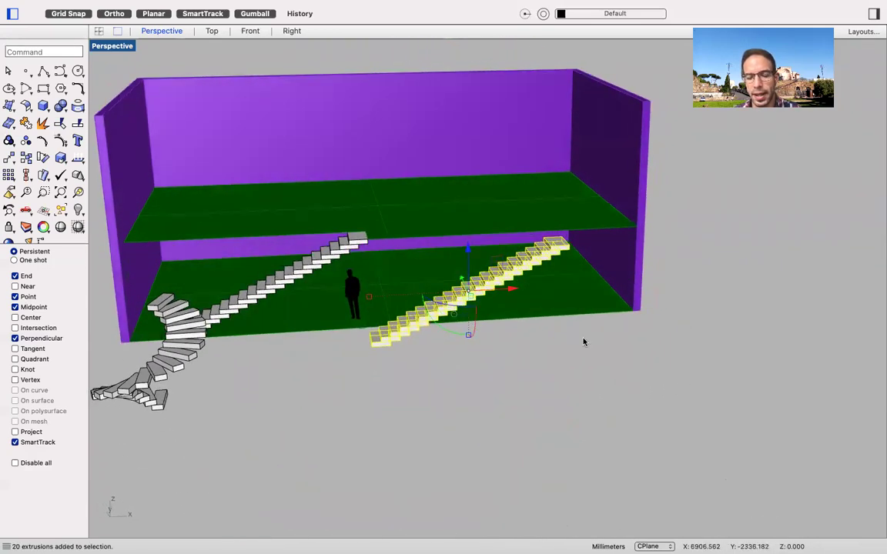
key("super+g")
Move the new grouped staircase by its top step's upper back corner onto the matching corner of the existing straight staircase.
scroll(404, 244, "up", 5)
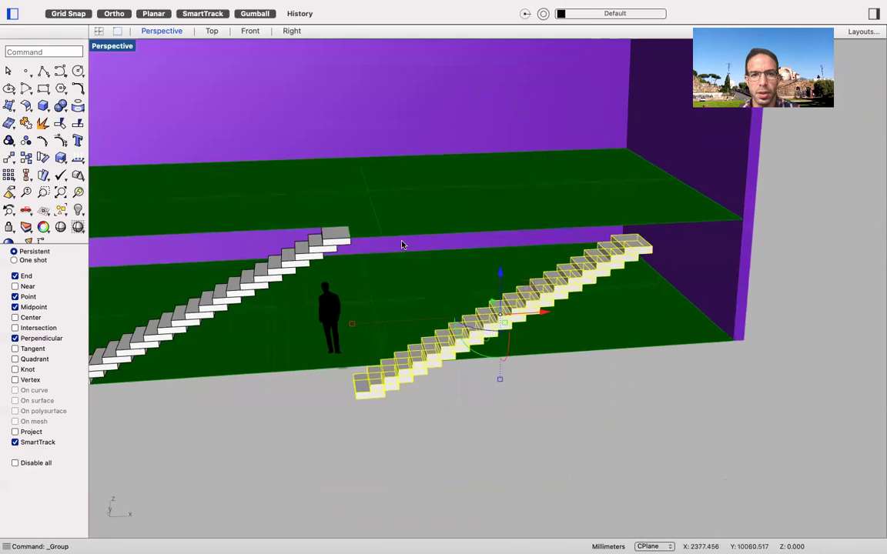
left_click(7, 159)
left_click(671, 232)
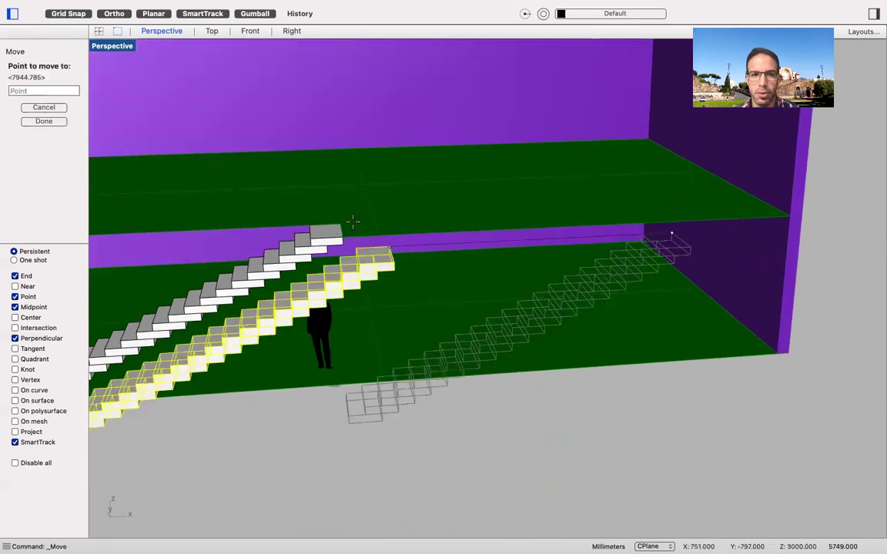
left_click(350, 229)
Move the deeper-step staircase out of the room onto the open ground in front of it and deselect it.
scroll(359, 236, "down", 5)
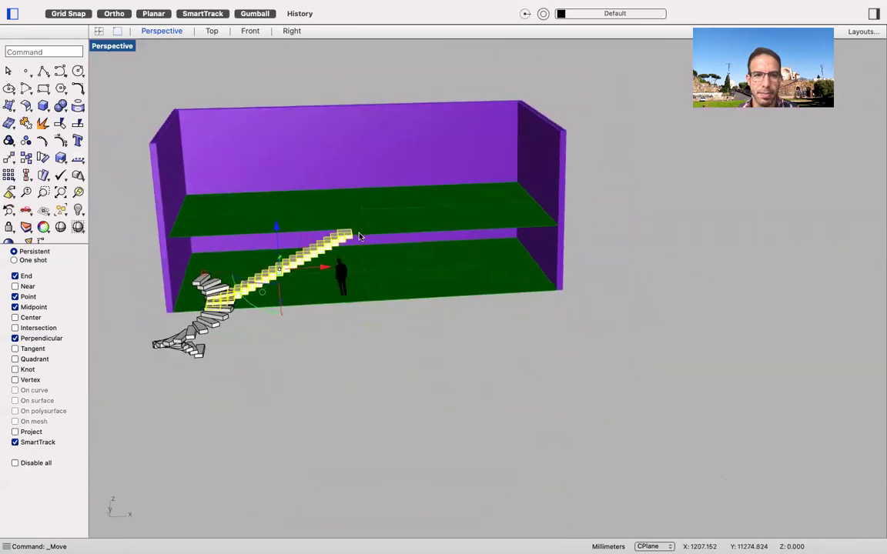
left_click_drag(316, 237, 563, 316)
left_click(650, 270)
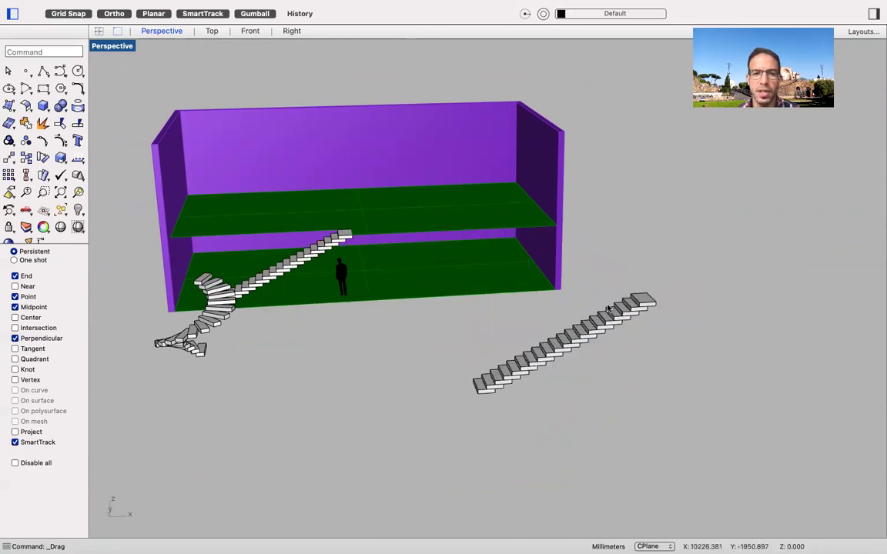
In the Front view, shift the deeper-step staircase along the X axis until it stands entirely beyond the room's far wall.
scroll(581, 303, "down", 2)
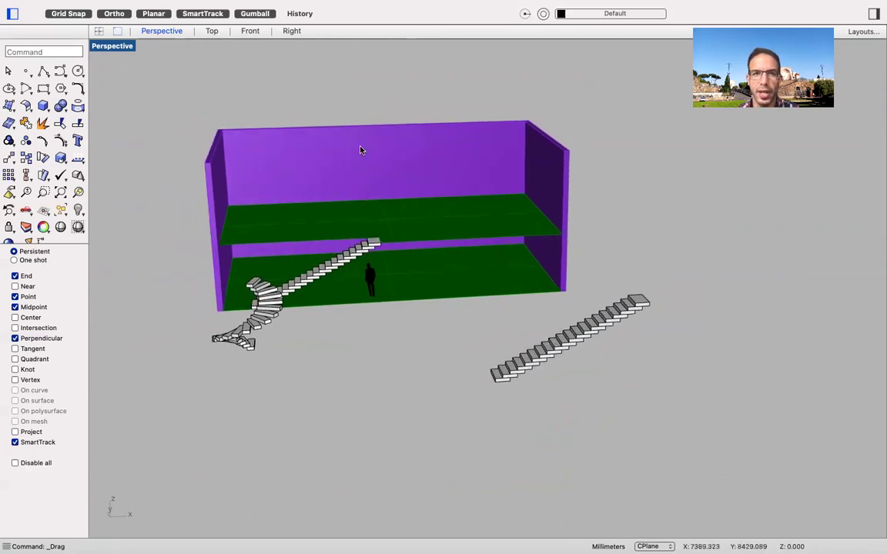
left_click(251, 34)
scroll(381, 229, "down", 2)
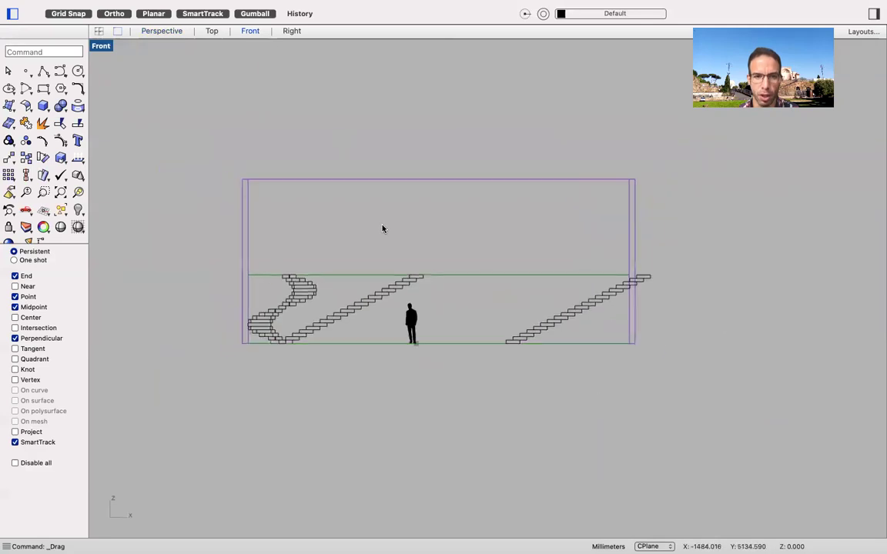
left_click(581, 310)
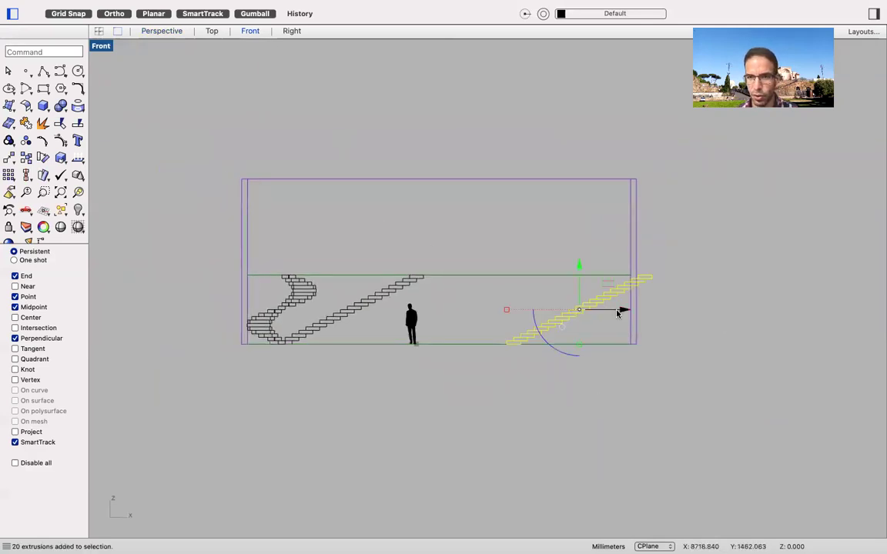
left_click_drag(620, 311, 795, 311)
left_click(705, 254)
Draw a vertical polyline 150 mm high up from the lower floor line in the Front view as a riser.
scroll(599, 263, "up", 2)
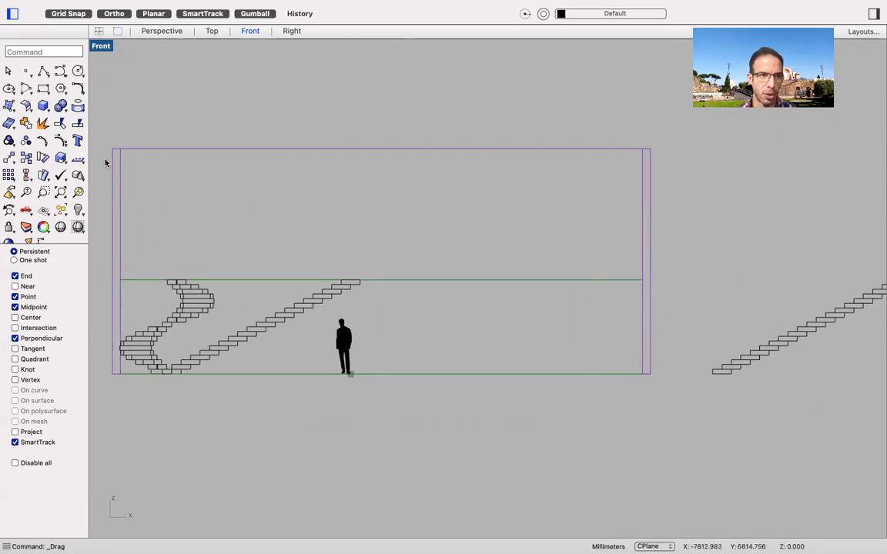
left_click(43, 70)
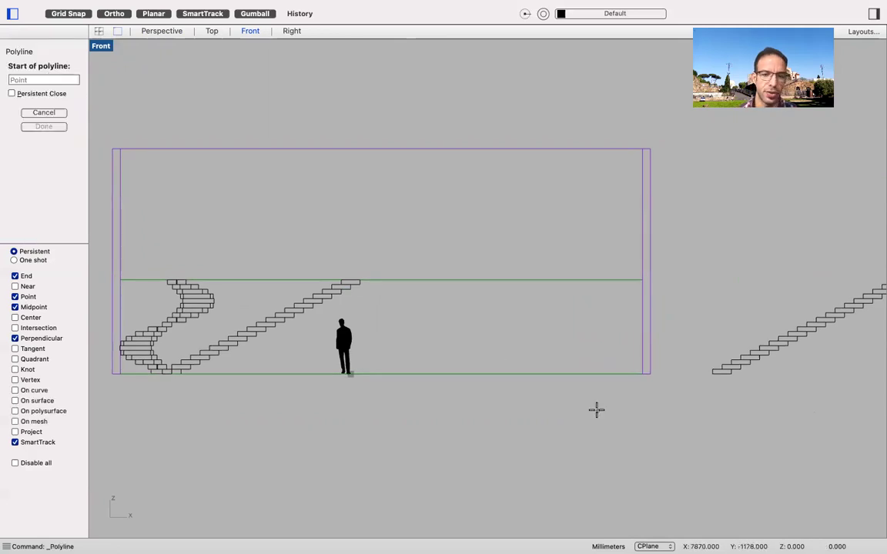
scroll(689, 382, "up", 2)
scroll(386, 350, "up", 3)
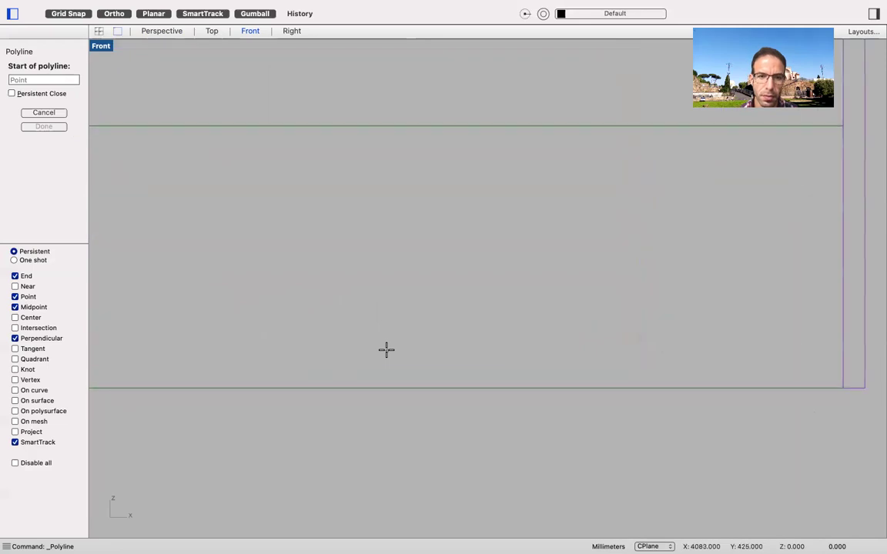
left_click(398, 387)
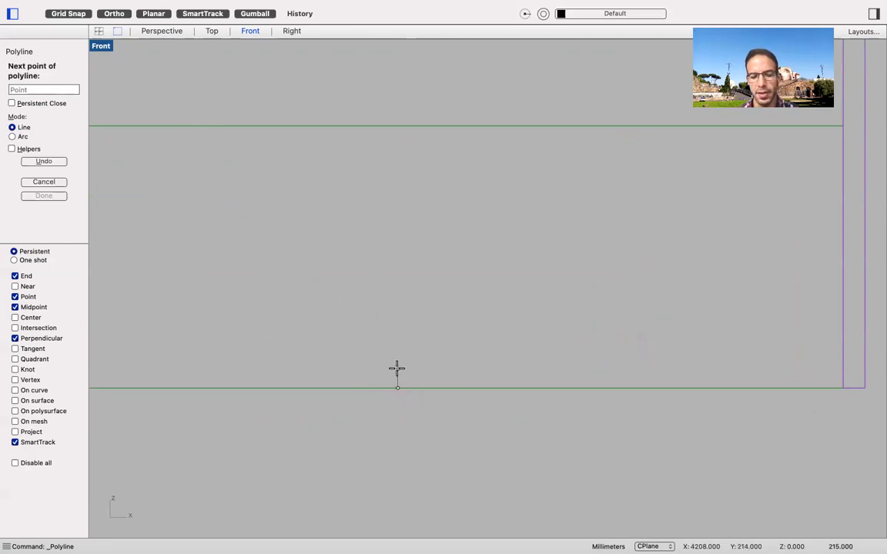
type("150")
key("Return")
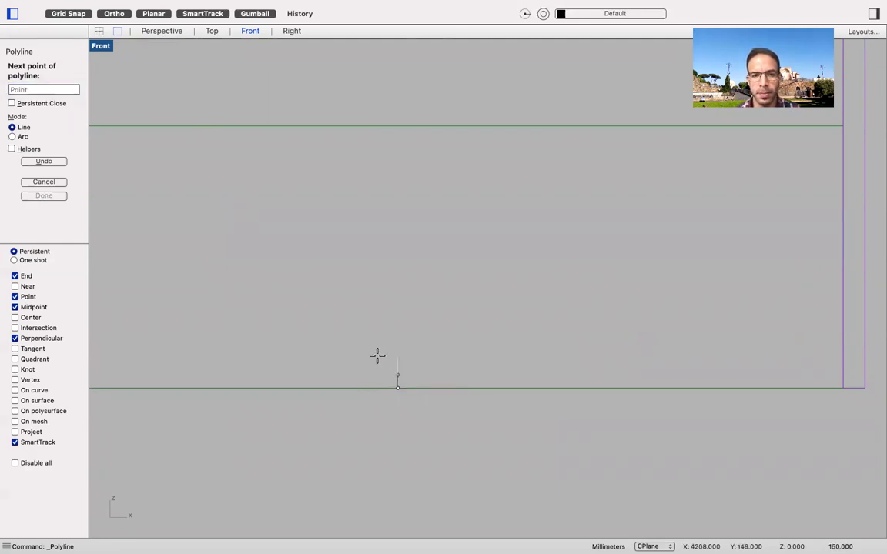
left_click(379, 358)
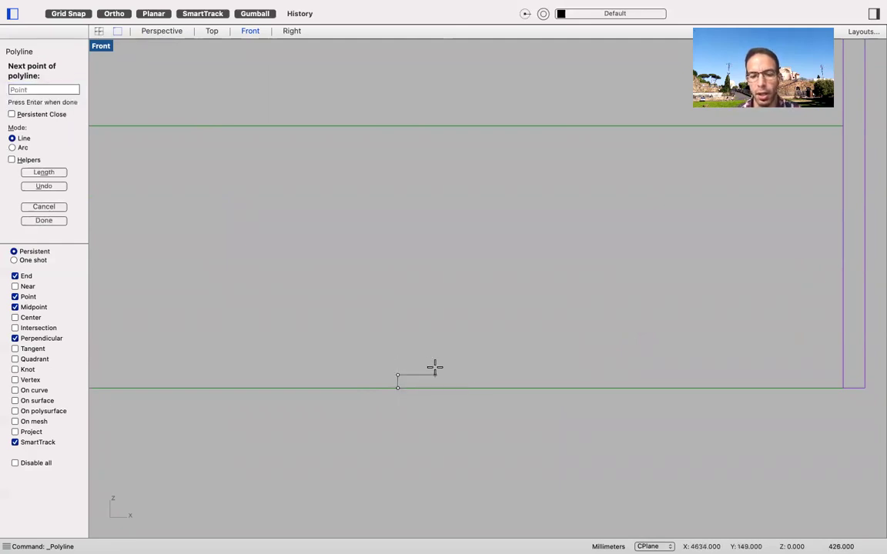
type("300")
key("Return")
key("Return")
Draw a separate 300 mm horizontal polyline from the upper end of the riser as a tread.
key("Return")
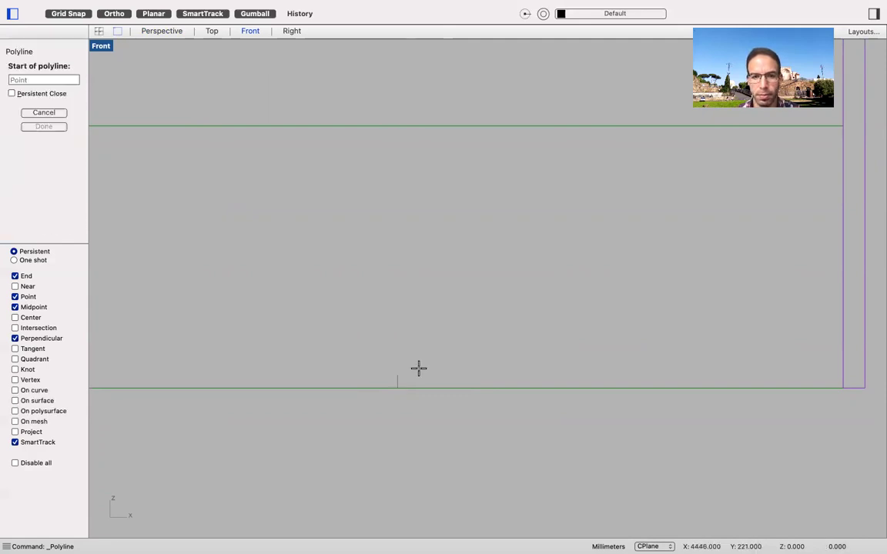
left_click(398, 375)
type("300")
key("Return")
key("Return")
Delete the separate riser and tread lines from the Front view.
left_click(408, 375)
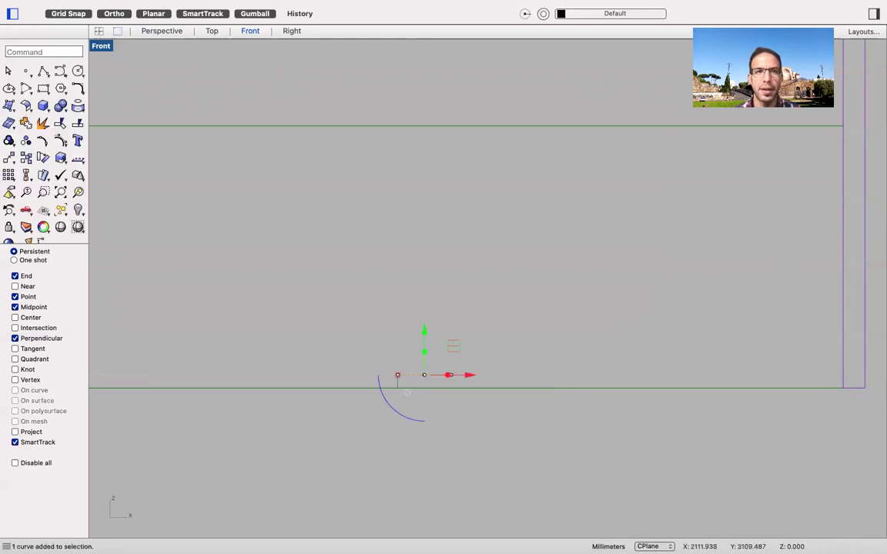
key("Escape")
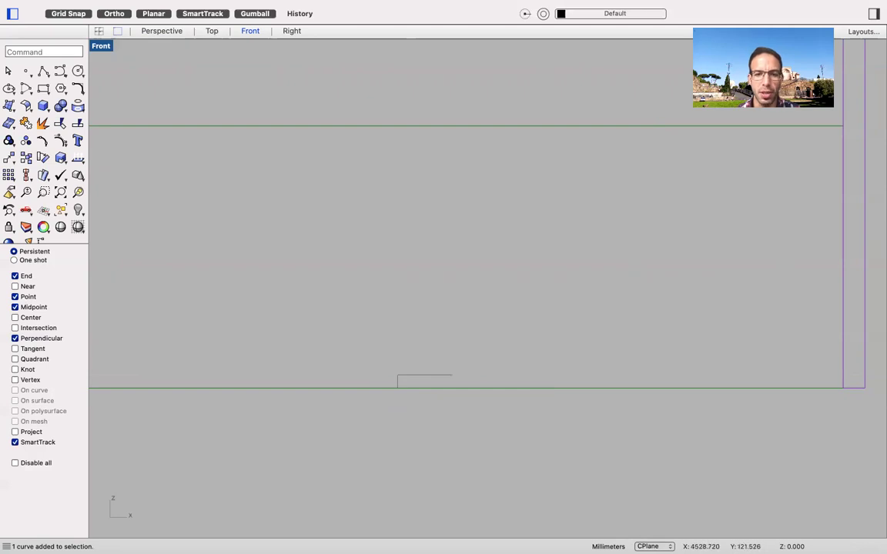
left_click_drag(420, 382, 385, 354)
key("Delete")
Draw one continuous polyline in the Front view, rising 150 mm from the lower floor line and running 300 mm horizontally as a tread.
left_click(43, 71)
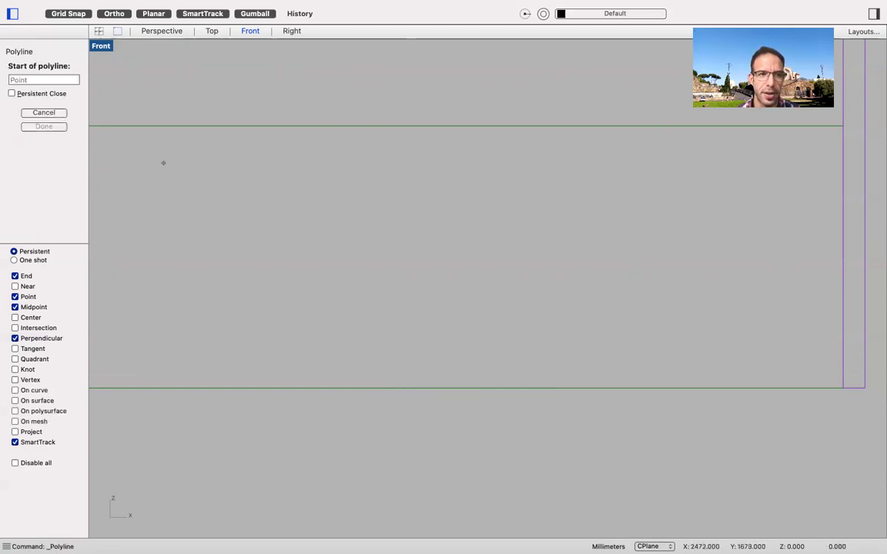
left_click(359, 387)
type("150")
key("Return")
left_click(362, 358)
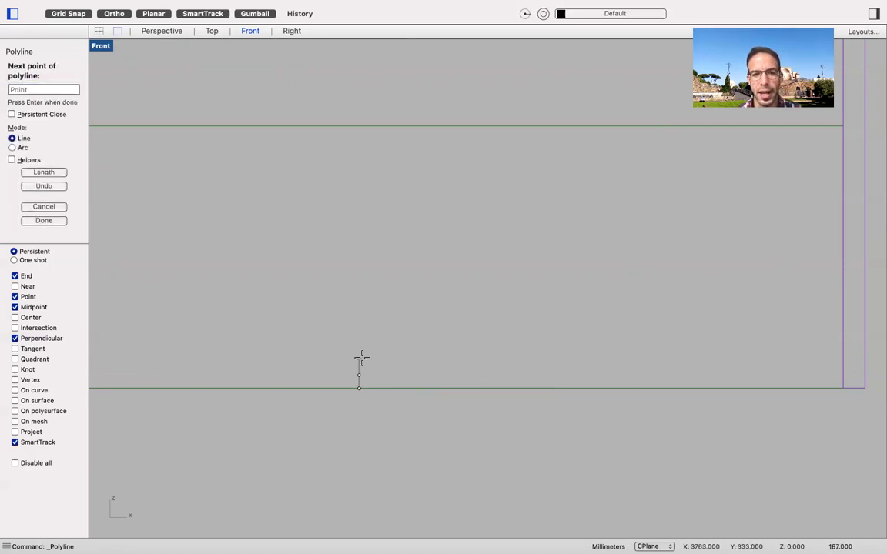
type("300")
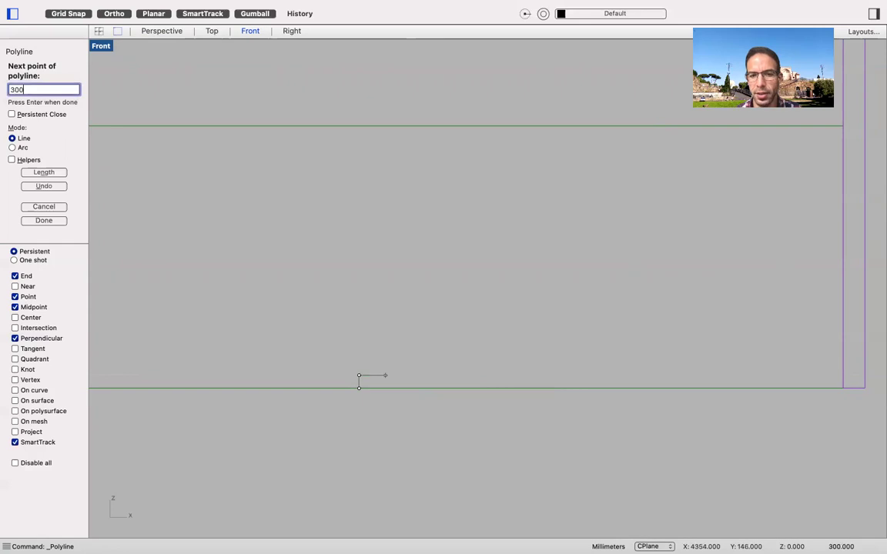
key("Return")
left_click(412, 348)
key("Return")
Create a linear array of 20 riser-and-tread polylines, spaced from the riser's base to the outer end of the tread.
left_click(378, 376)
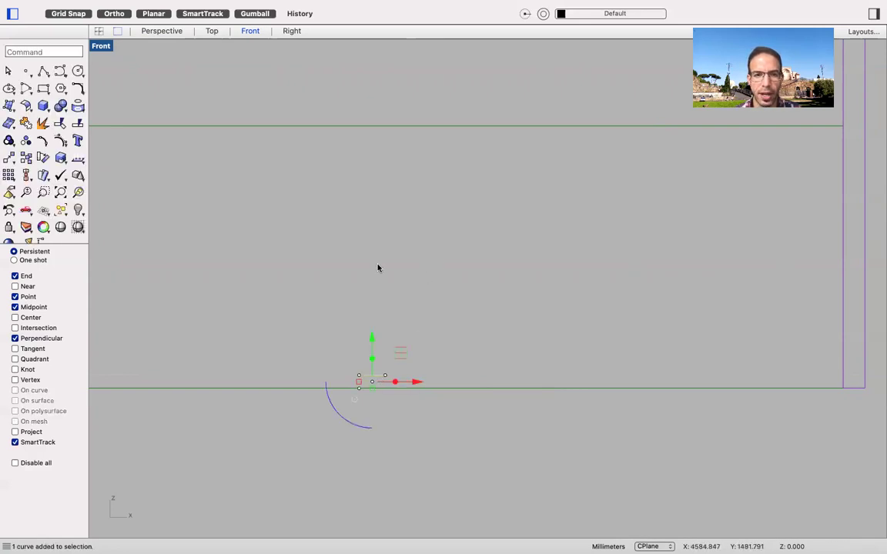
left_click(13, 178)
left_click(43, 246)
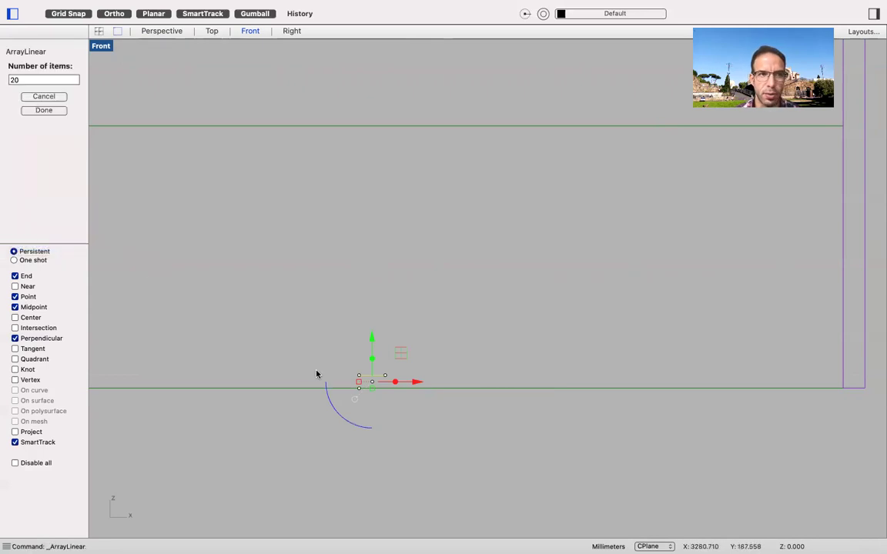
key("Return")
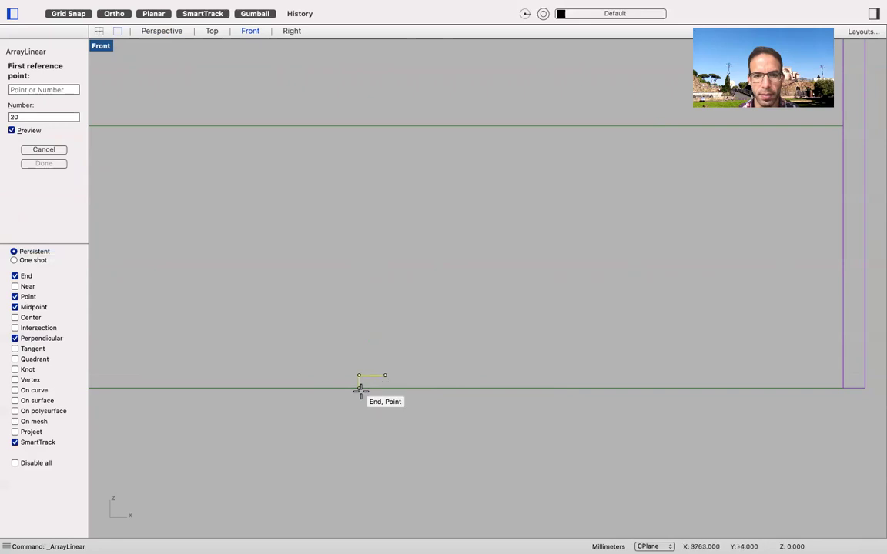
left_click(359, 387)
left_click(388, 375)
scroll(393, 377, "down", 4)
key("Escape")
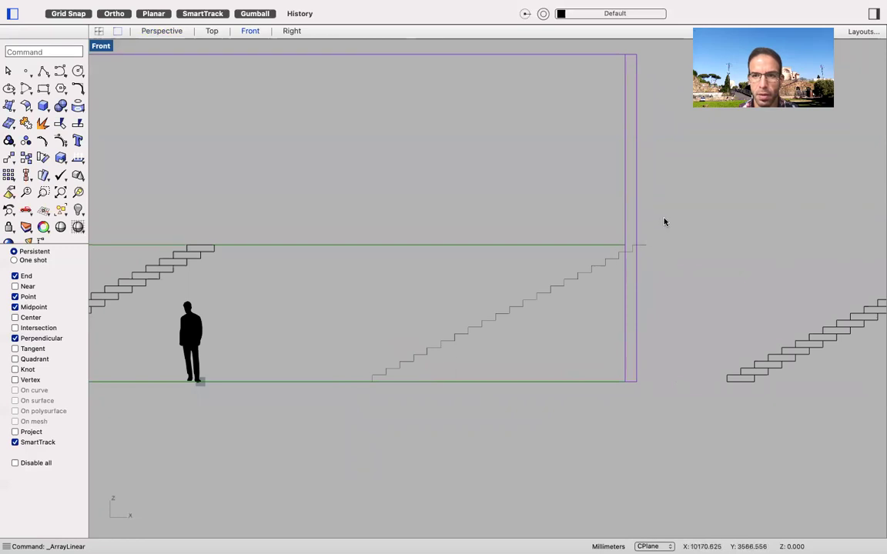
Lock the upper and lower floor surfaces of the room in the Perspective view.
left_click_drag(661, 224, 362, 417)
left_click_drag(392, 214, 360, 263)
left_click(512, 271)
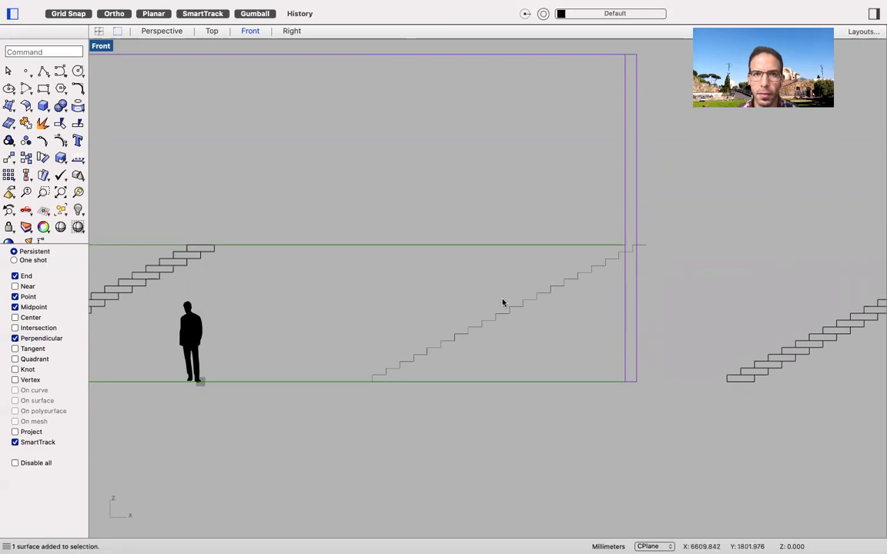
left_click(171, 32)
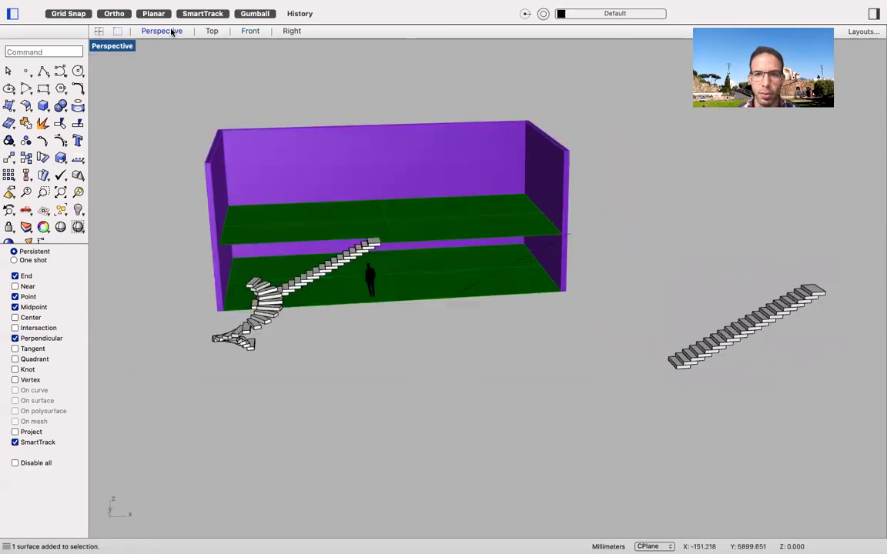
right_click_drag(344, 166, 459, 235)
left_click(456, 242)
left_click(429, 309, "shift")
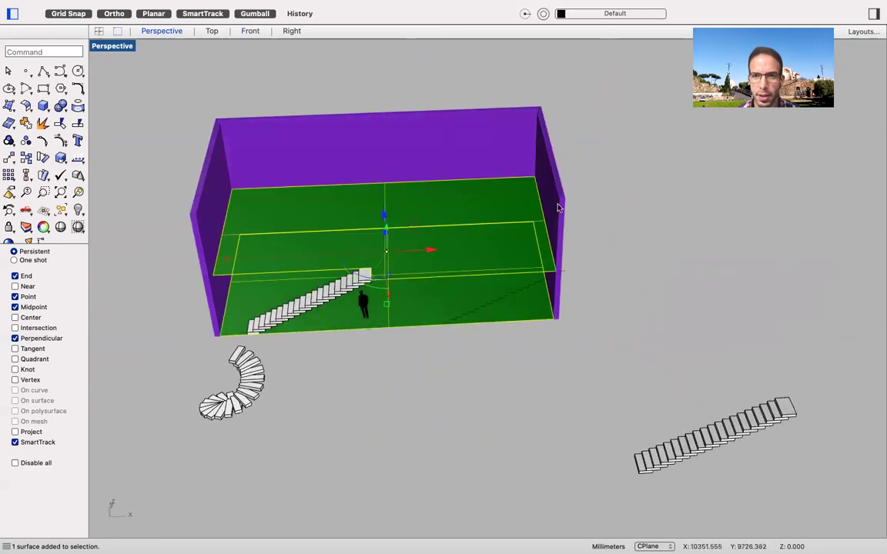
left_click(10, 228)
left_click(58, 233)
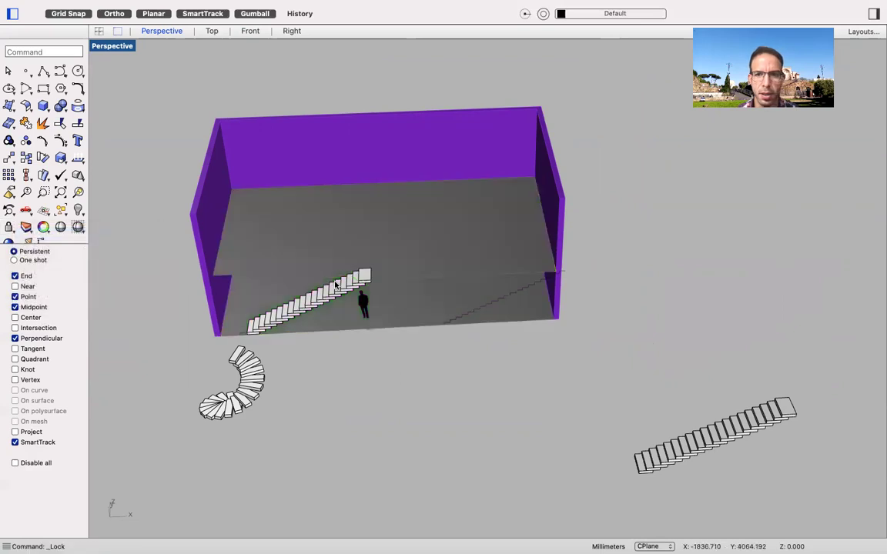
Select the arrayed riser-and-tread curves beside the far wall and join them.
right_click_drag(335, 285, 645, 210)
left_click_drag(640, 210, 474, 363)
left_click(618, 246)
right_click_drag(617, 246, 619, 245)
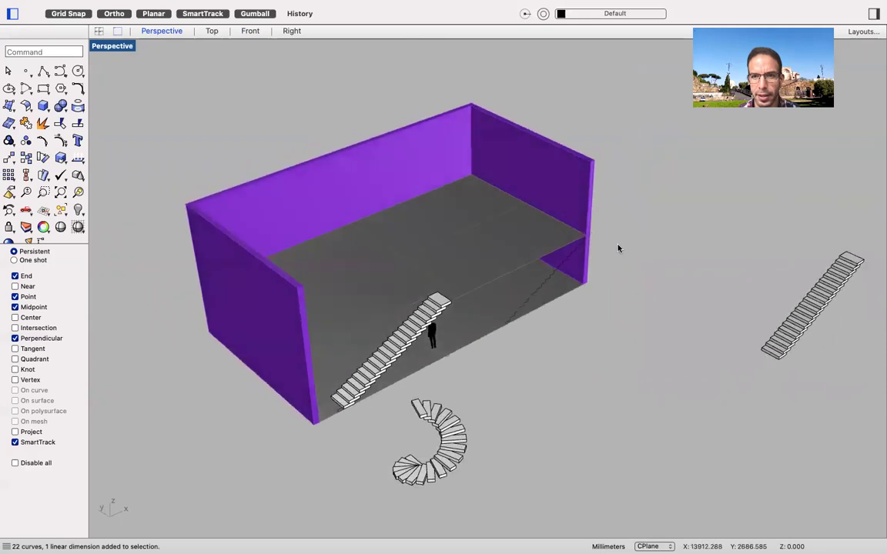
scroll(618, 248, "left", 5)
left_click_drag(599, 200, 537, 332)
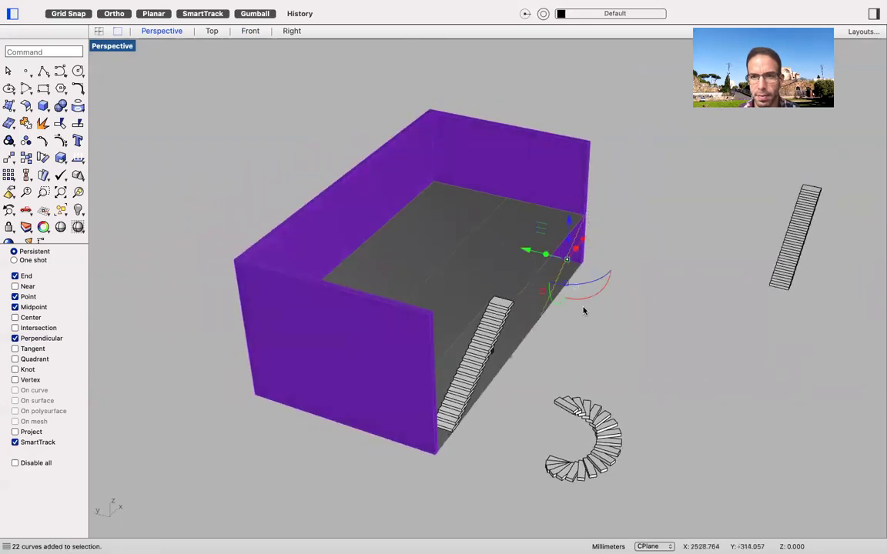
left_click(26, 124)
Extrude the joined stair profile curve straight by 1000 mm as an open surface.
right_click_drag(713, 295, 714, 296)
scroll(628, 258, "up", 8)
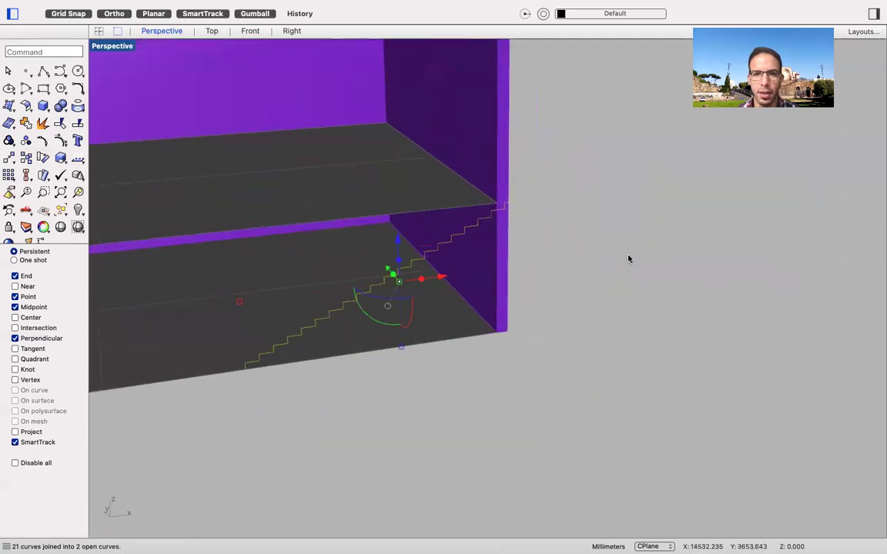
left_click(551, 199)
left_click(512, 203)
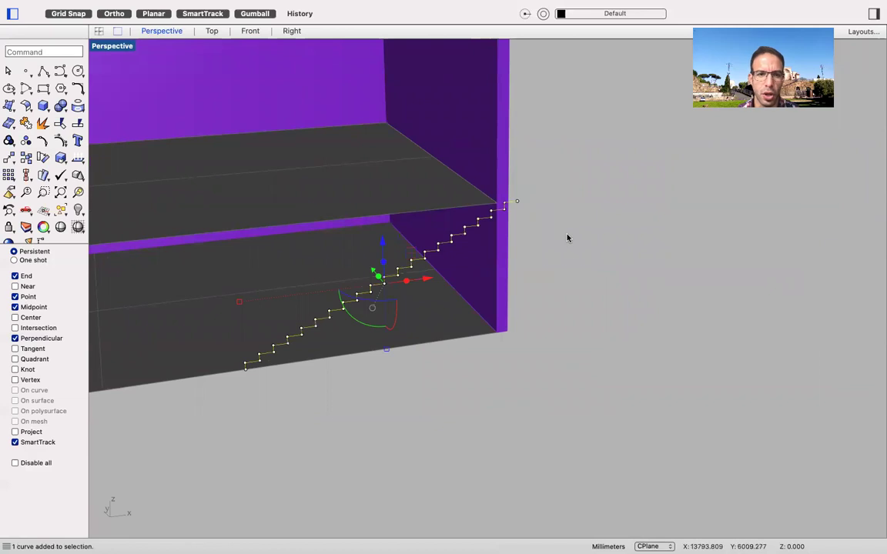
scroll(576, 263, "up", 5)
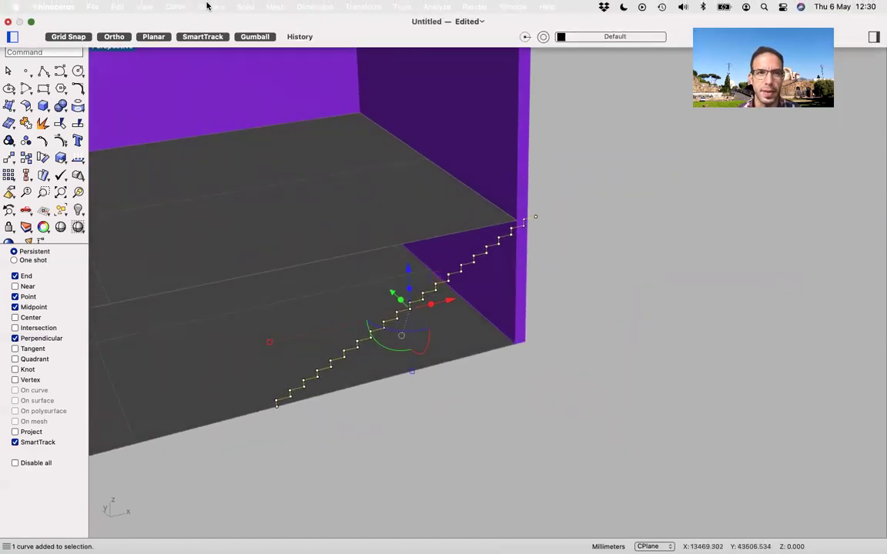
left_click(211, 6)
mouse_move(254, 176)
left_click(346, 177)
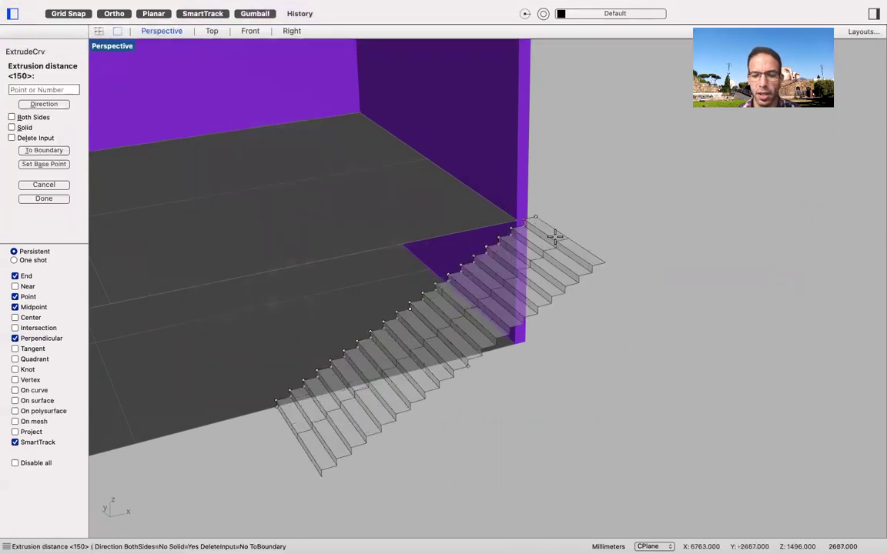
type("1000")
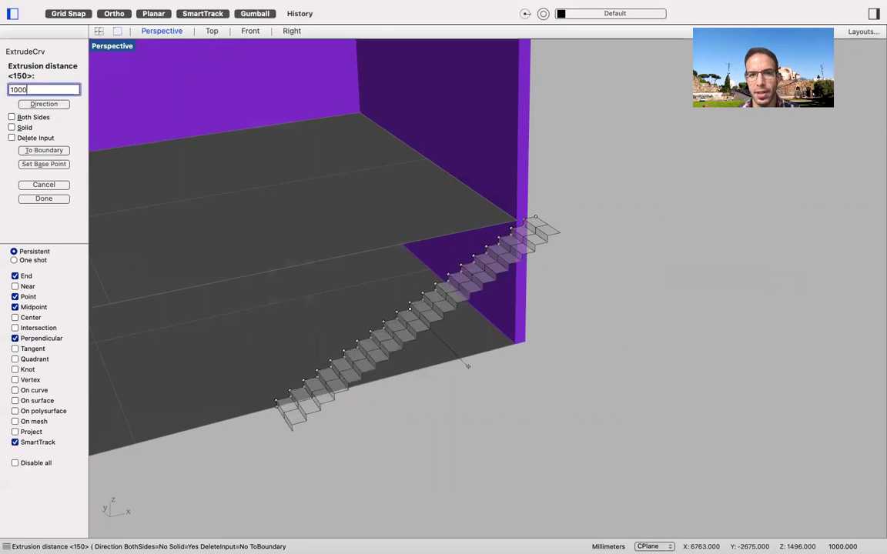
key("Return")
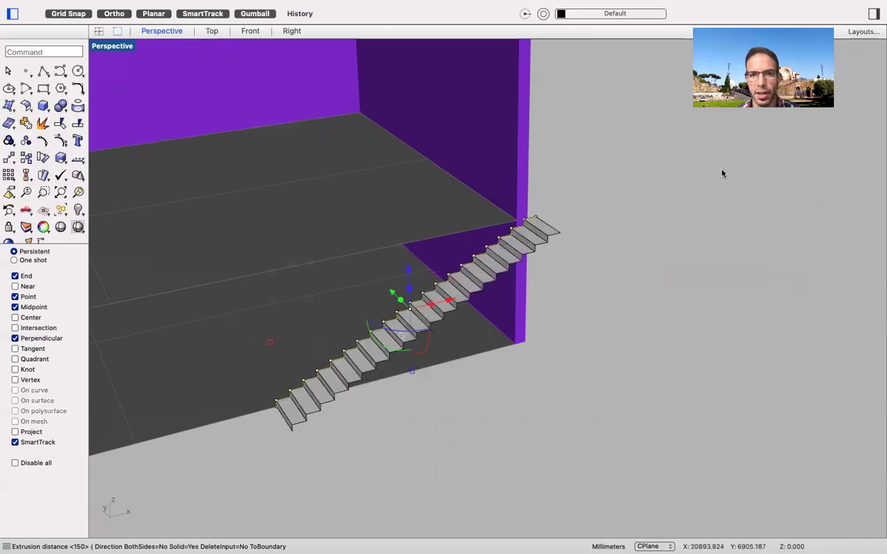
Examine the extruded zigzag staircase from above, below and the front of the room.
left_click(722, 173)
left_click(551, 231)
right_click_drag(552, 355, 551, 355)
scroll(552, 356, "down", 5)
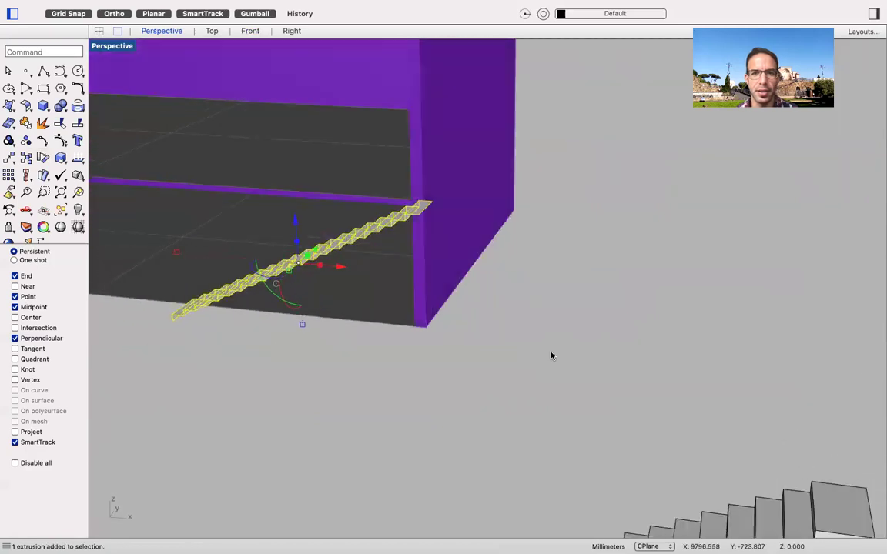
right_click_drag(551, 356, 551, 354)
scroll(549, 358, "down", 6)
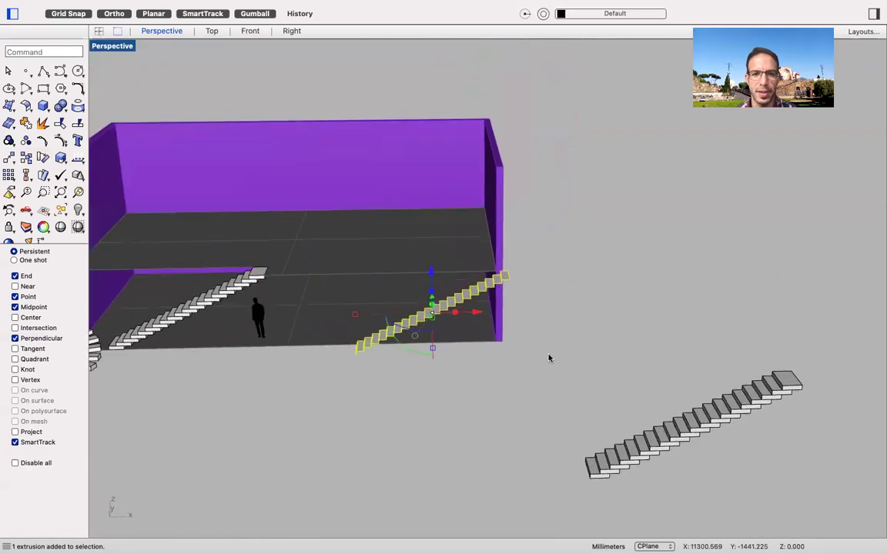
left_click(427, 389)
right_click_drag(372, 370, 429, 306)
scroll(429, 306, "up", 5)
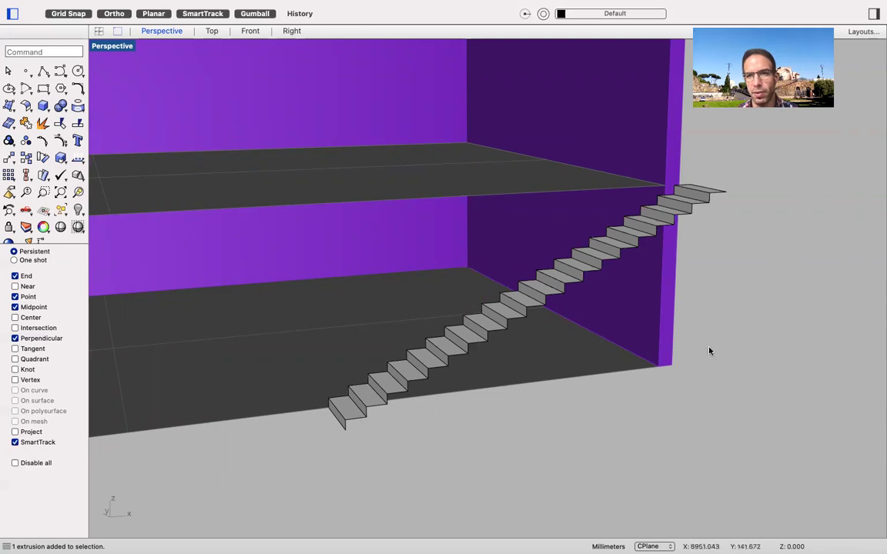
scroll(724, 194, "right", 5)
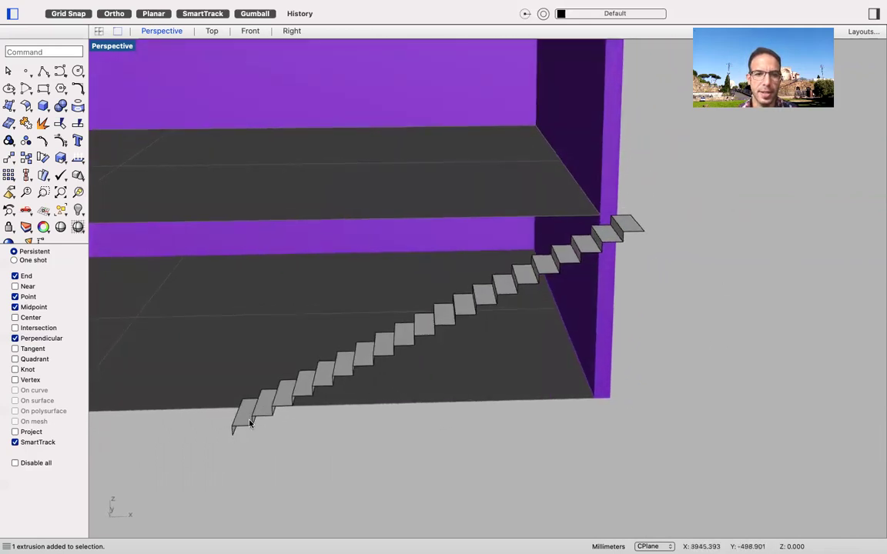
Compare the zigzag staircase with the straight and curved solid-step stairs in and around the room.
scroll(443, 412, "down", 10)
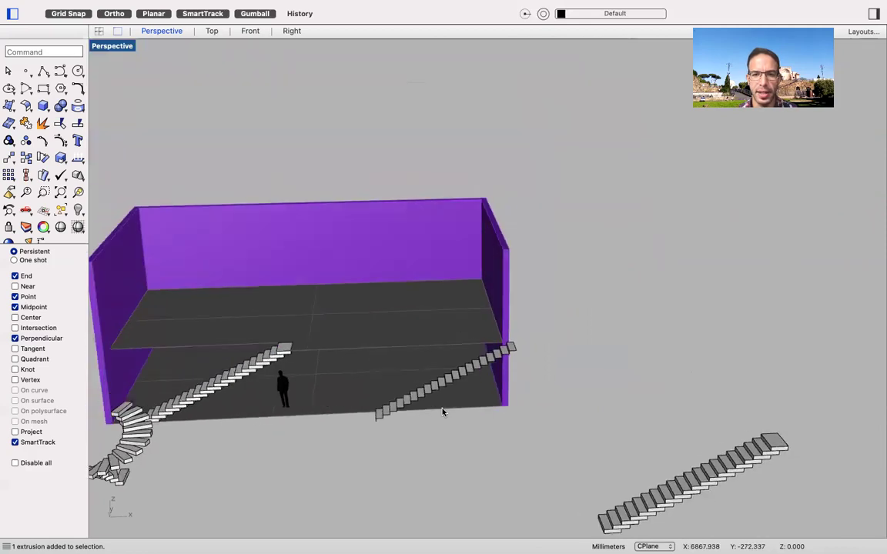
scroll(442, 412, "down", 2)
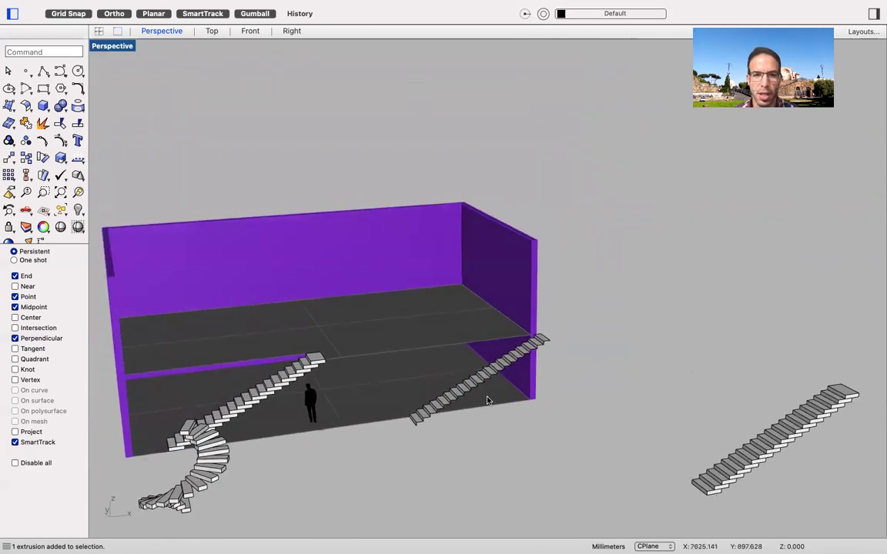
scroll(487, 400, "down", 5)
scroll(410, 357, "up", 4)
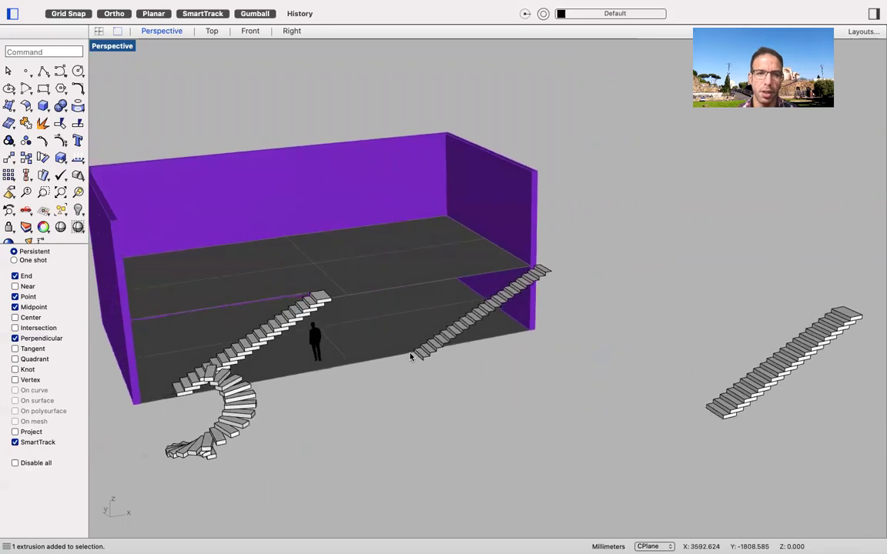
scroll(410, 357, "left", 4, "shift")
scroll(409, 357, "down", 2, "shift")
scroll(505, 336, "right", 5)
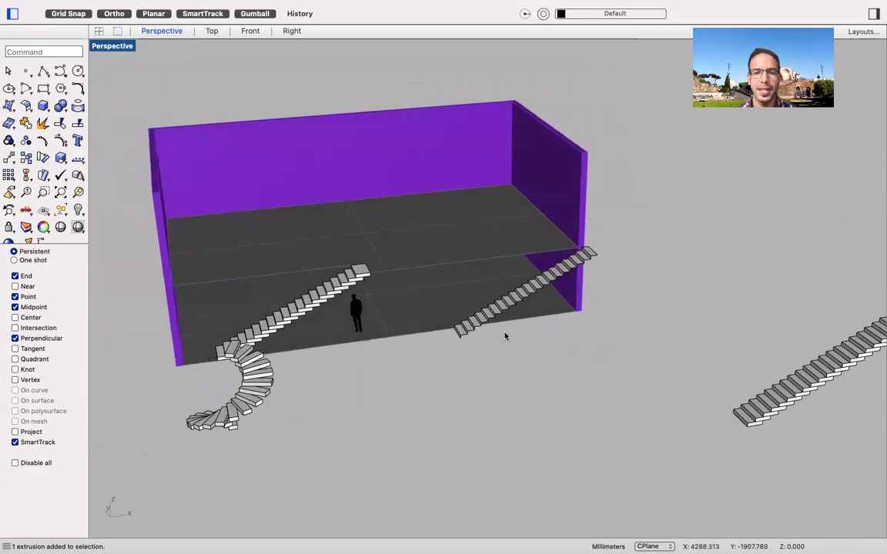
scroll(505, 335, "down", 3)
scroll(505, 335, "left", 10)
scroll(505, 336, "down", 3, "shift")
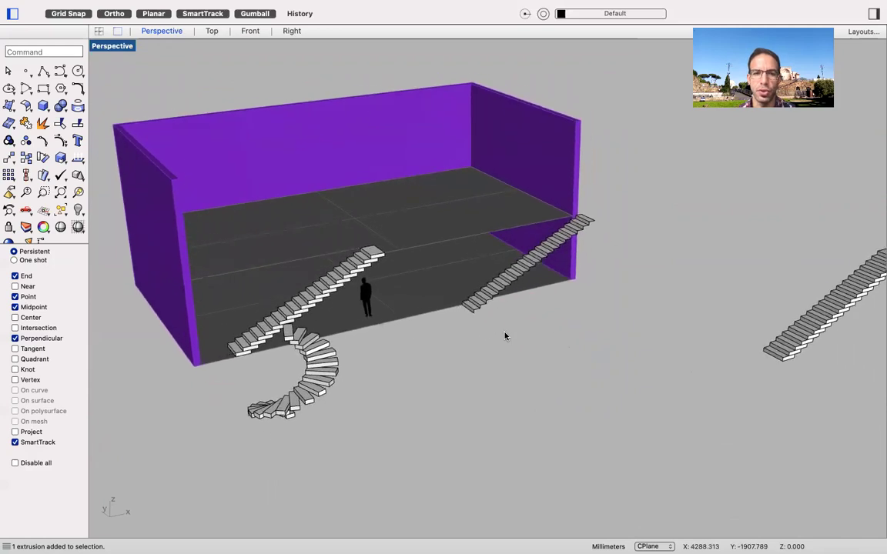
scroll(414, 356, "down", 2)
scroll(414, 357, "left", 6)
scroll(415, 356, "up", 3)
scroll(415, 356, "down", 4)
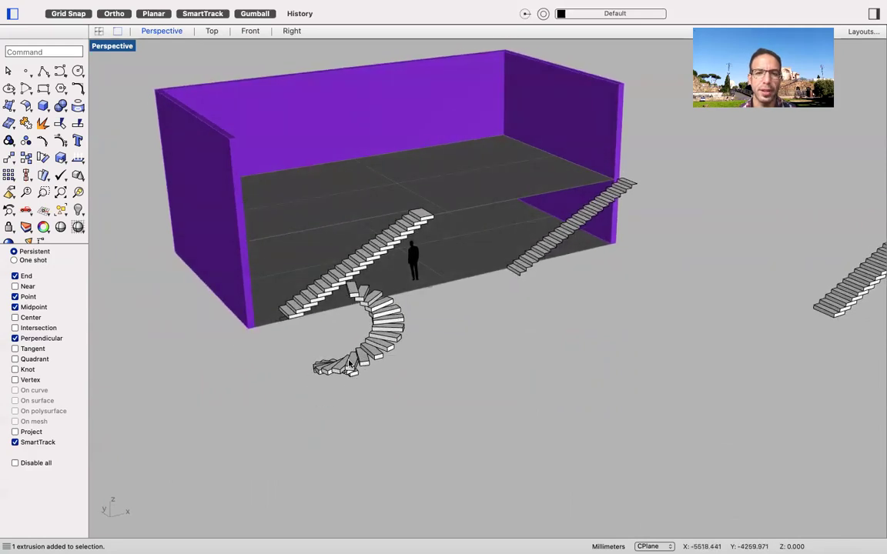
scroll(406, 356, "up", 5)
scroll(405, 356, "down", 10)
scroll(388, 287, "up", 5)
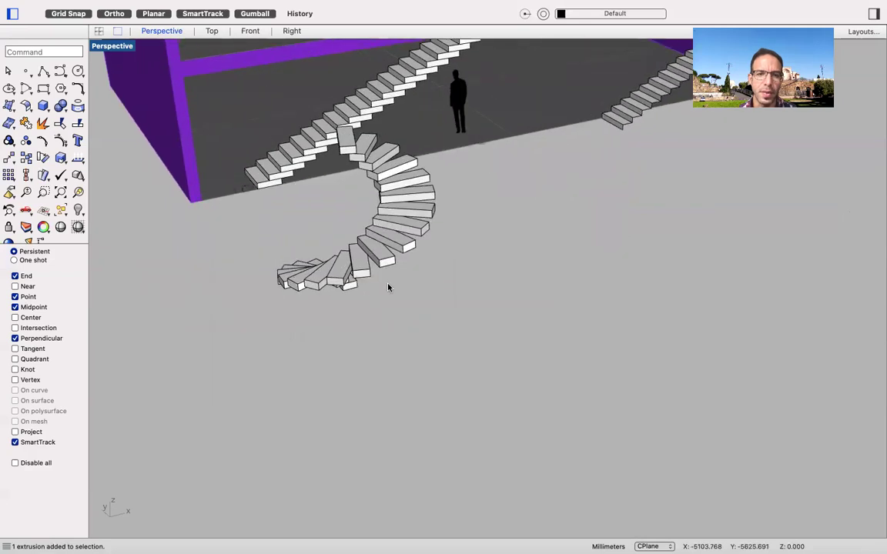
Try pulling one tread of the curved staircase out onto the open ground in front of the room, and undo the move.
left_click(327, 265)
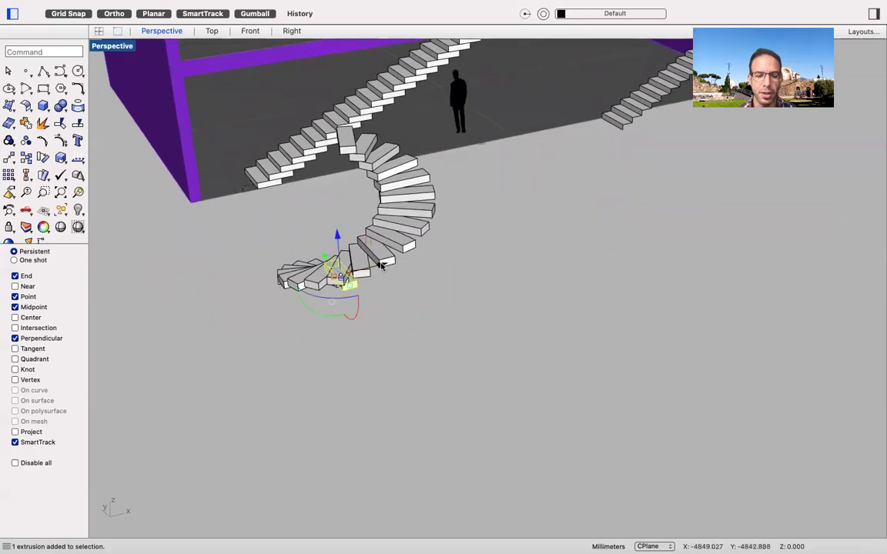
left_click_drag(380, 266, 608, 205)
left_click(639, 186)
scroll(619, 193, "up", 5)
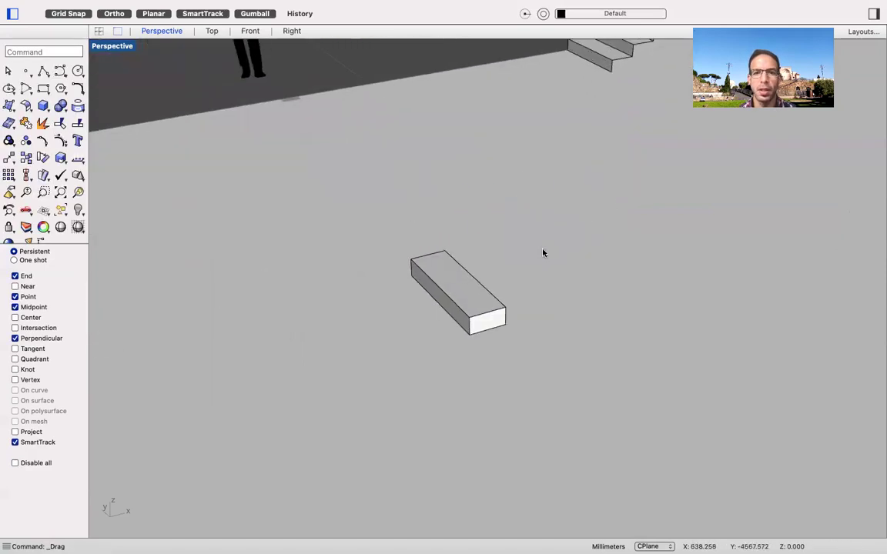
scroll(545, 251, "down", 1)
right_click_drag(542, 252, 419, 267, "shift")
key("super+z")
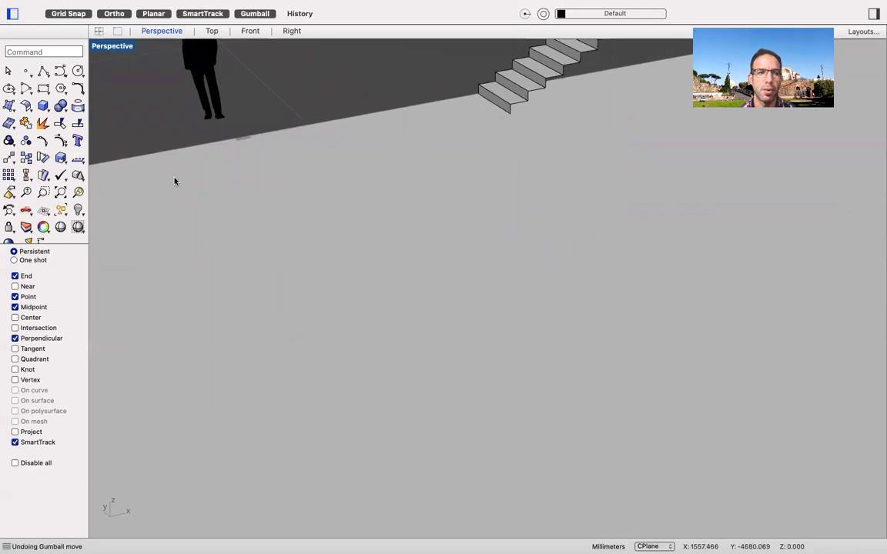
Create a solid box step 300 mm long, 1000 mm wide and 150 mm high on the open ground in front of the room.
left_click(44, 109)
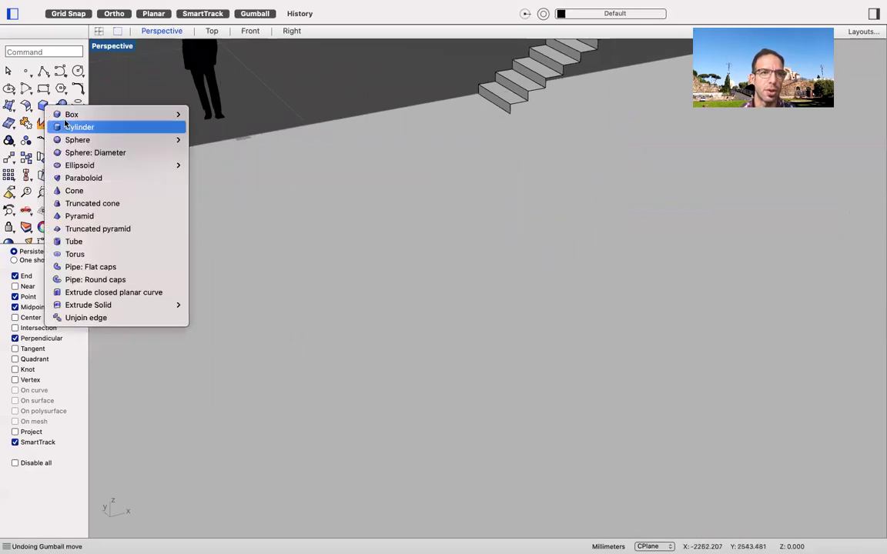
mouse_move(79, 114)
left_click(257, 114)
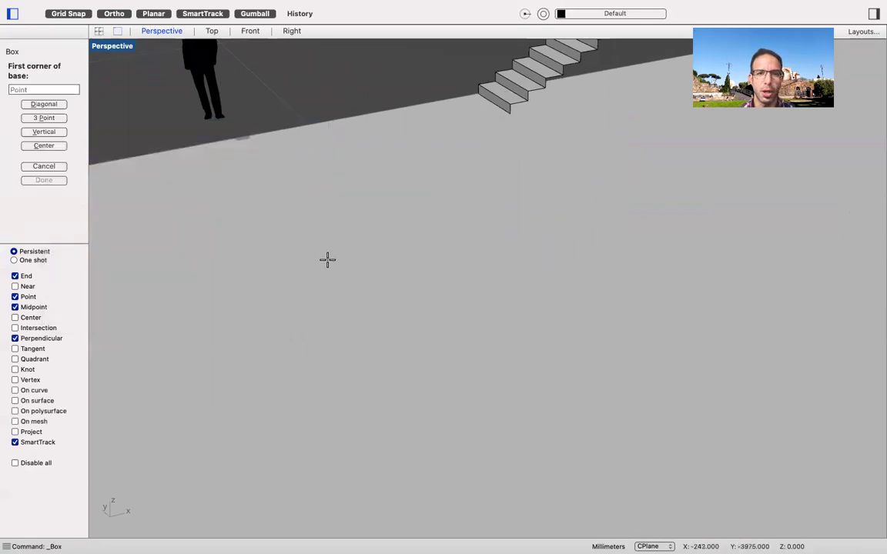
left_click(328, 261)
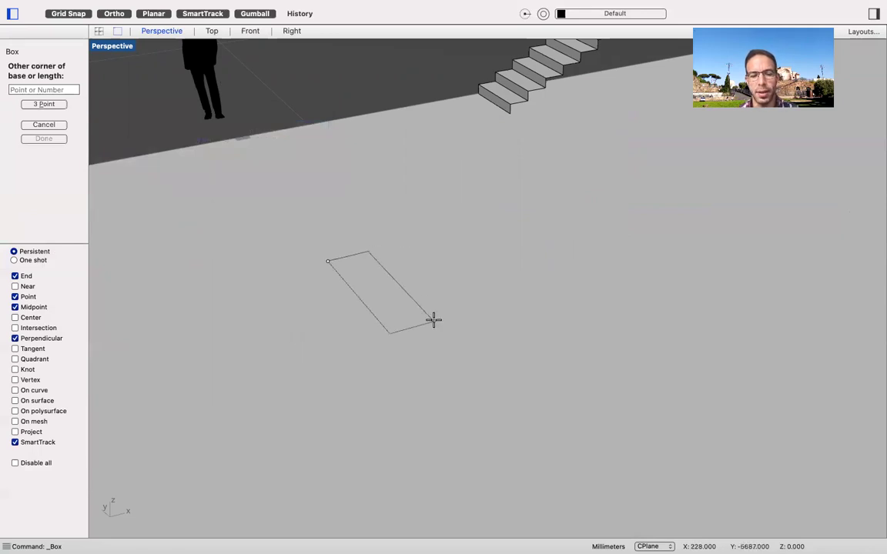
type("300")
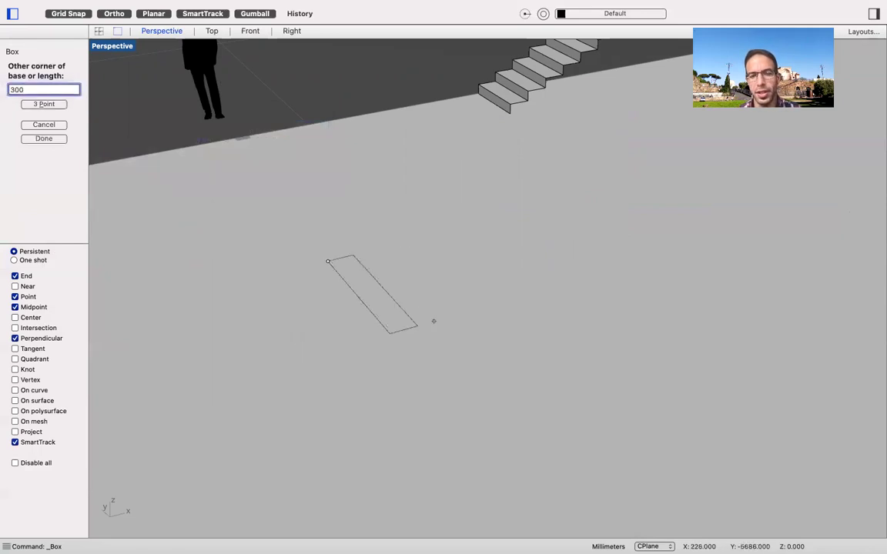
key("Return")
type("1000")
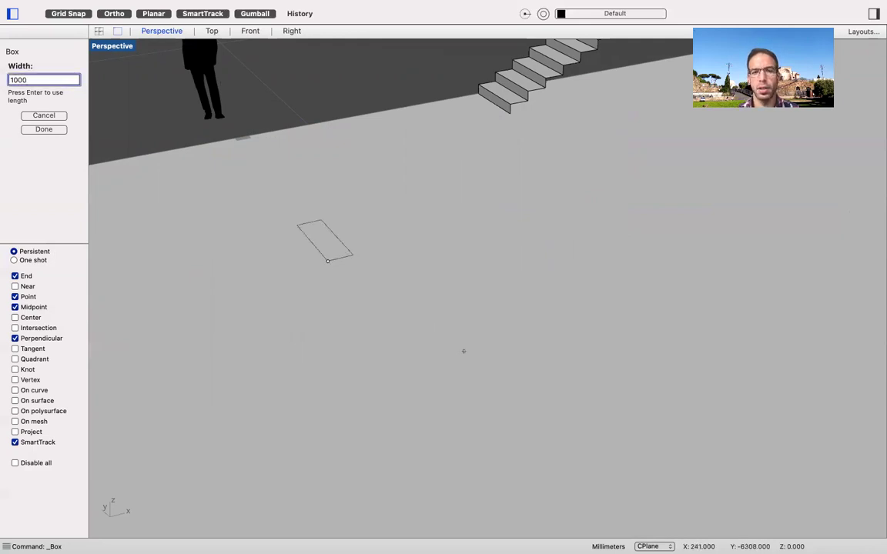
key("Return")
left_click(463, 351)
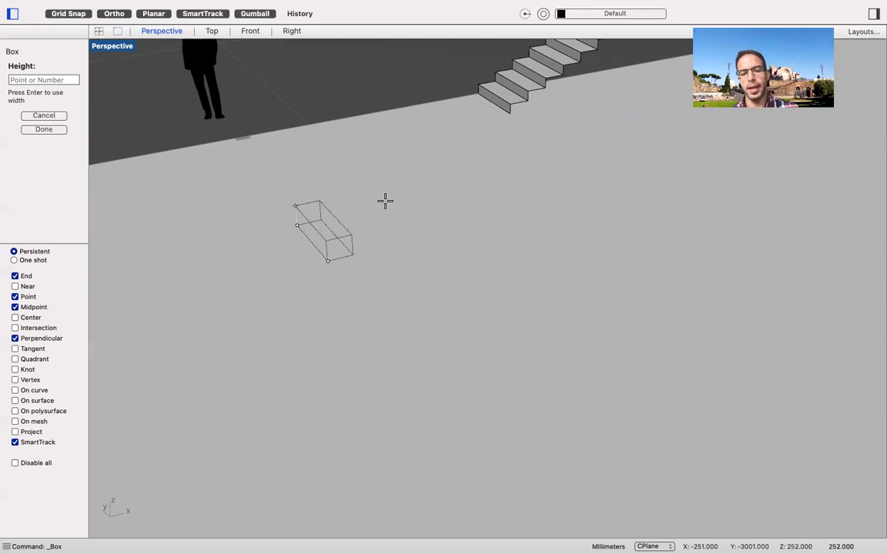
type("150")
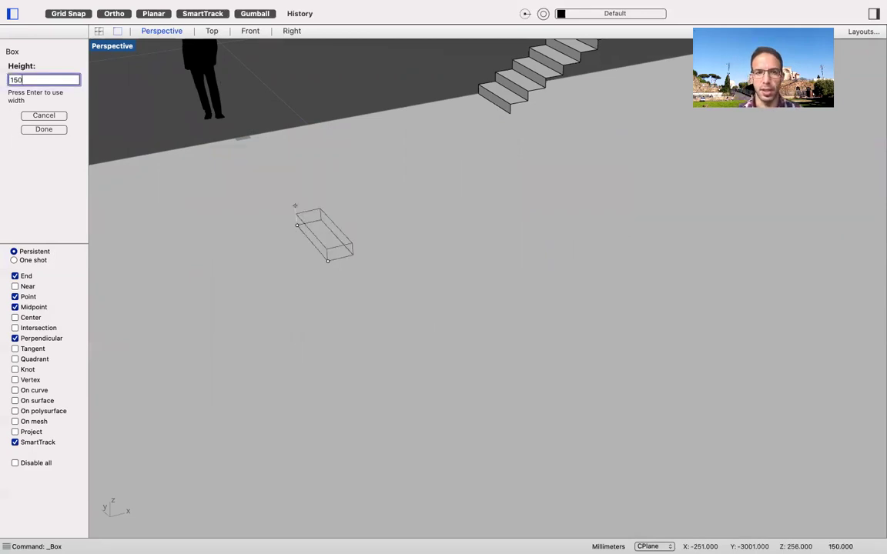
key("Return")
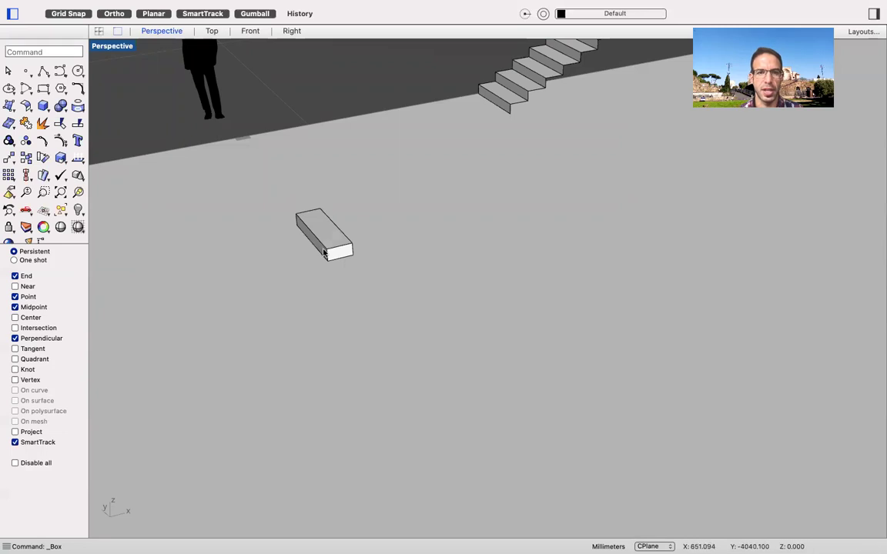
left_click(350, 250)
scroll(360, 253, "down", 5)
scroll(360, 254, "up", 5)
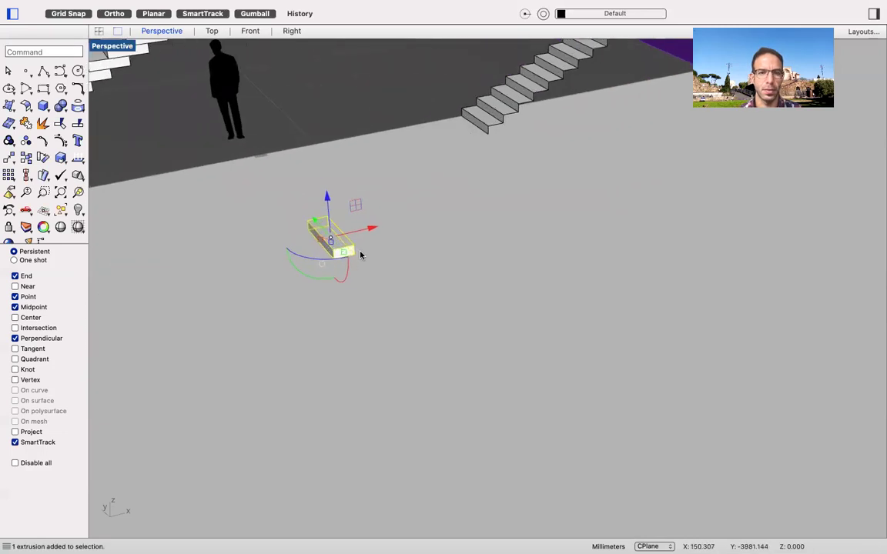
key("Escape")
scroll(390, 243, "up", 4)
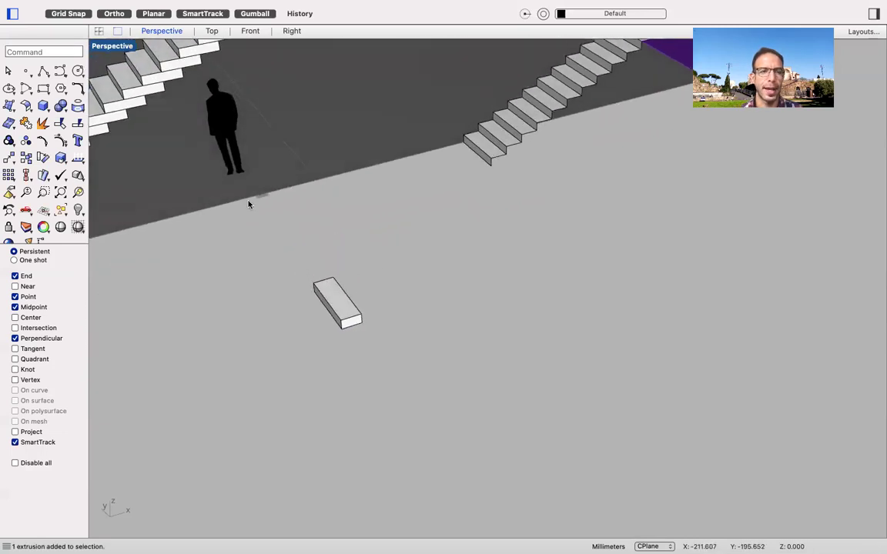
scroll(374, 256, "down", 5)
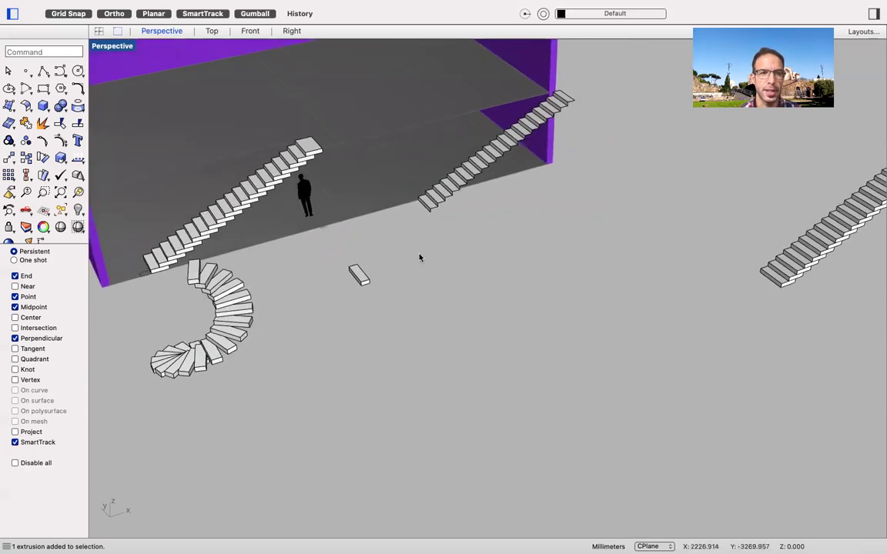
scroll(380, 258, "up", 5)
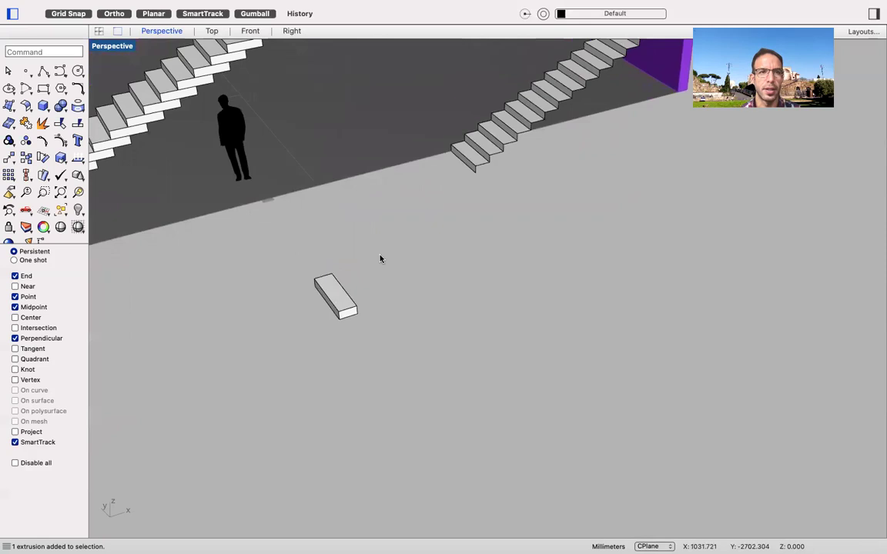
Start a polar array with the new box step as the object to copy.
left_click(9, 175)
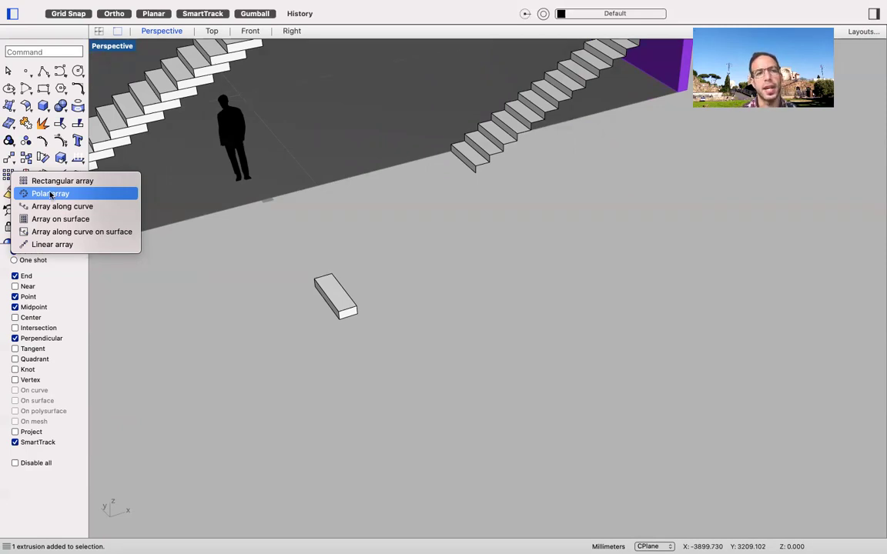
left_click(53, 194)
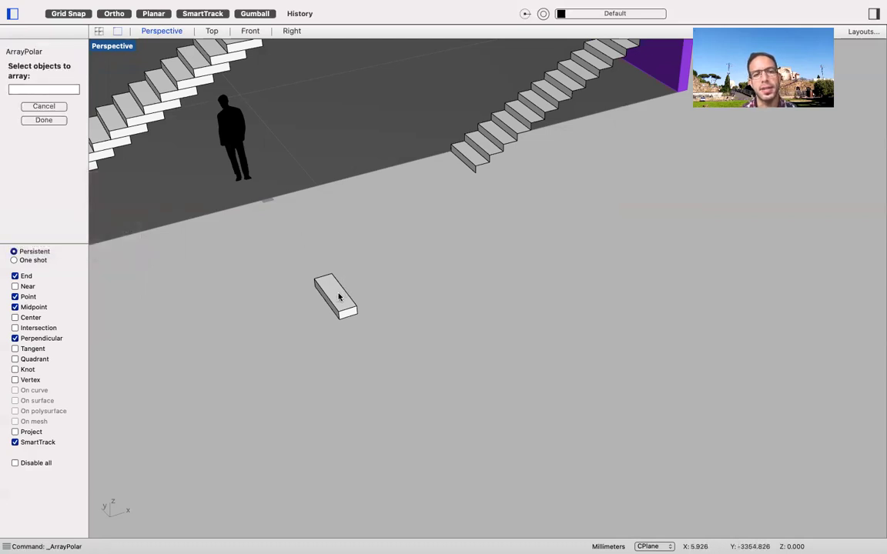
scroll(339, 297, "up", 2)
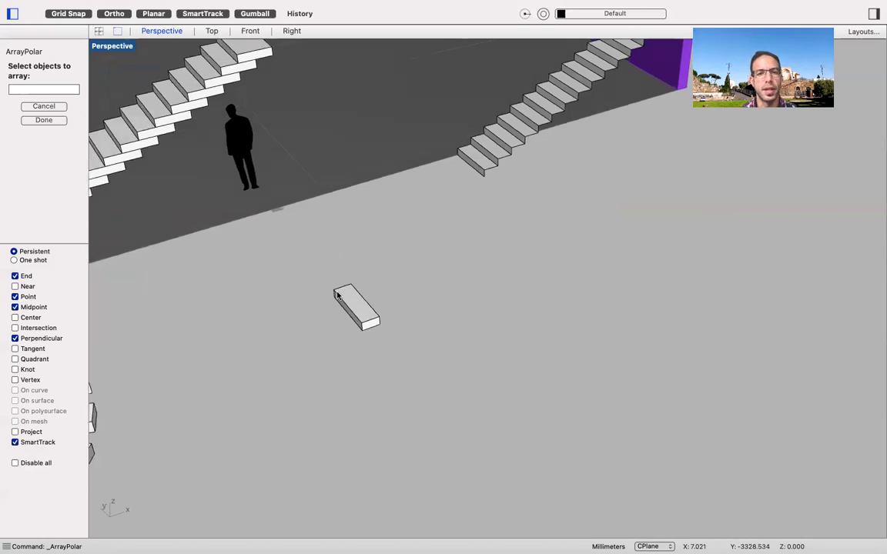
left_click(374, 314)
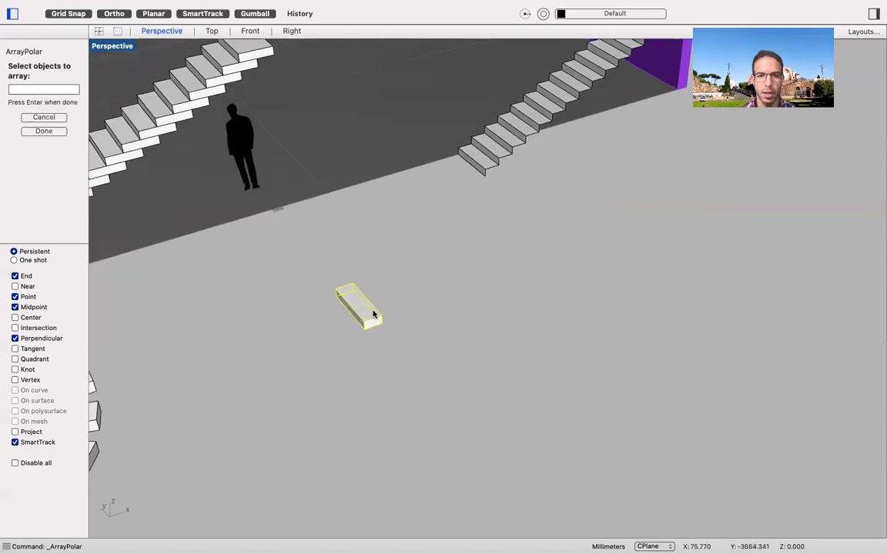
key("Return")
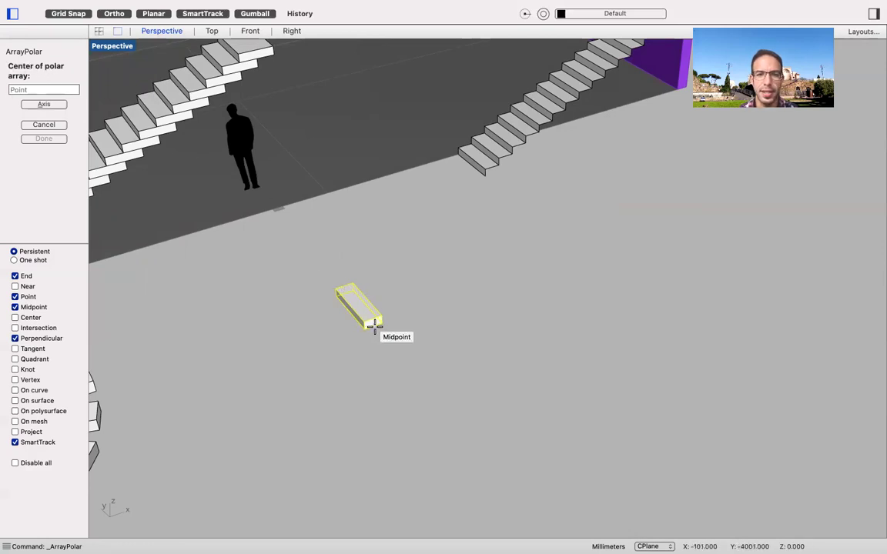
Turn SmartTrack off and back on while locating the center of the polar array.
mouse_move(373, 327)
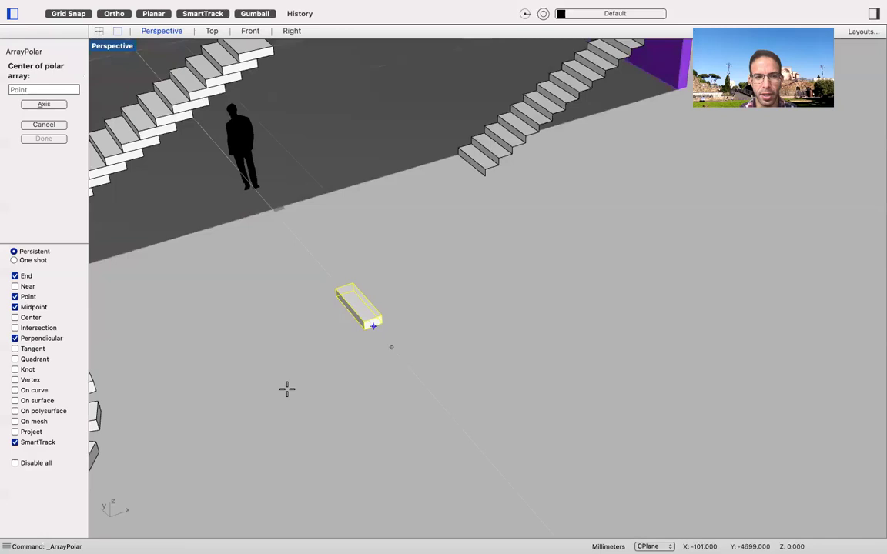
left_click(15, 442)
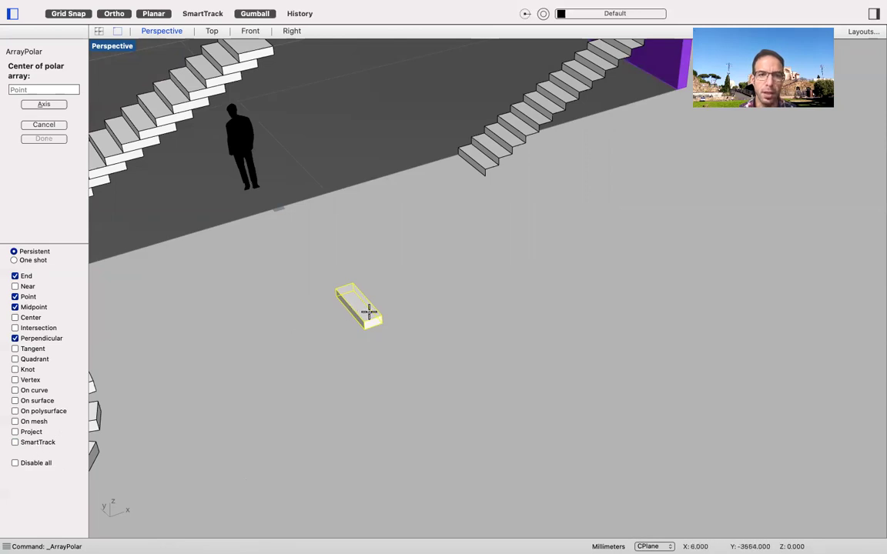
scroll(366, 312, "up", 10)
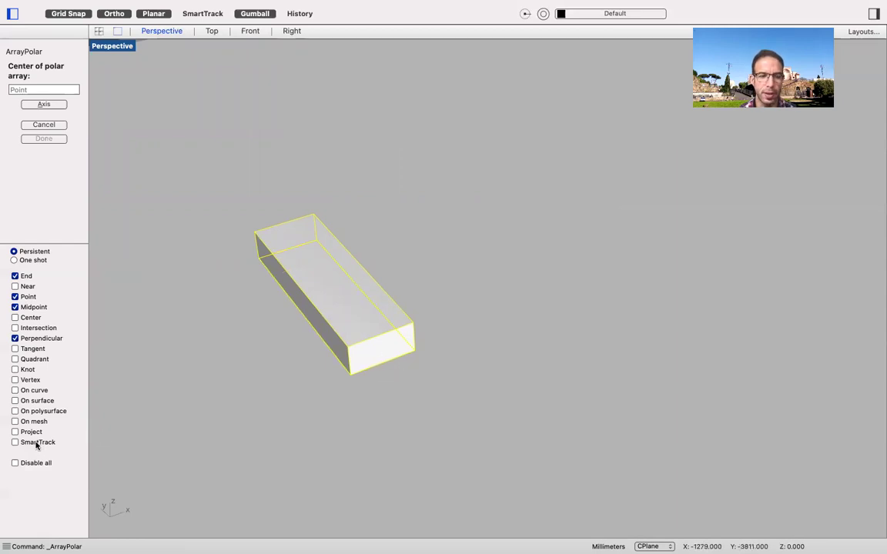
left_click(36, 444)
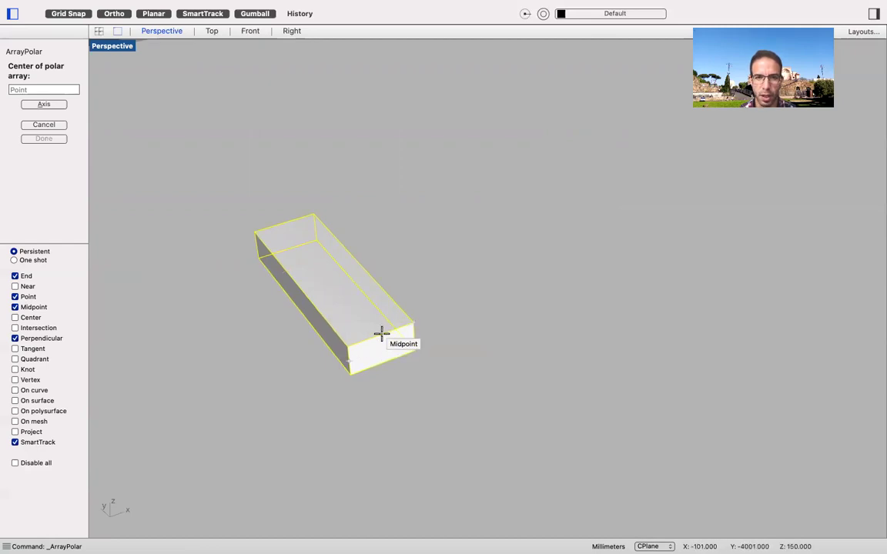
Place the array center 500 mm straight out from the midpoint of the lower front short edge of the box step.
mouse_move(383, 362)
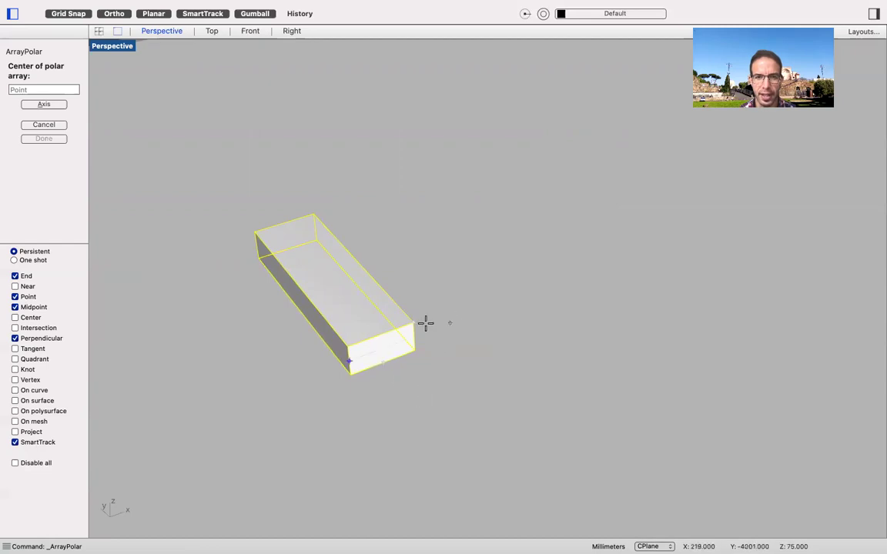
scroll(406, 356, "up", 5)
scroll(404, 354, "up", 2)
scroll(404, 354, "down", 8)
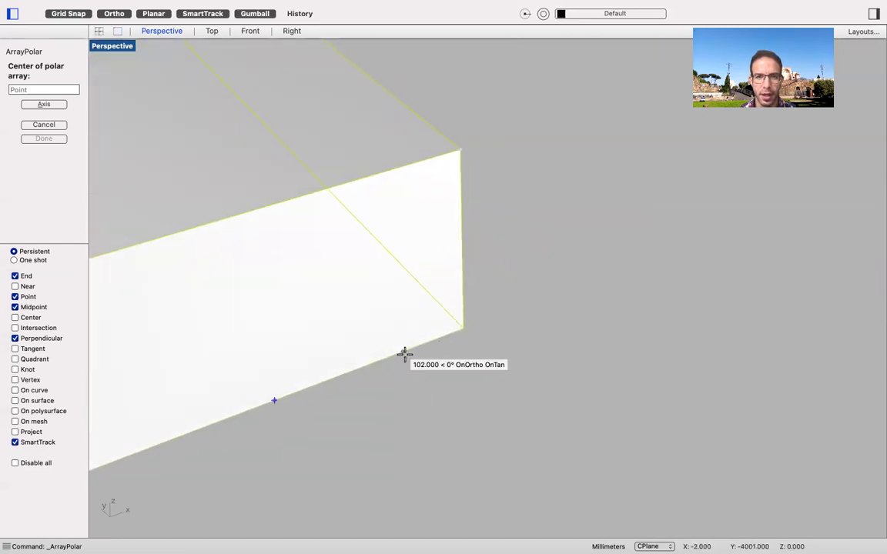
scroll(404, 354, "down", 3)
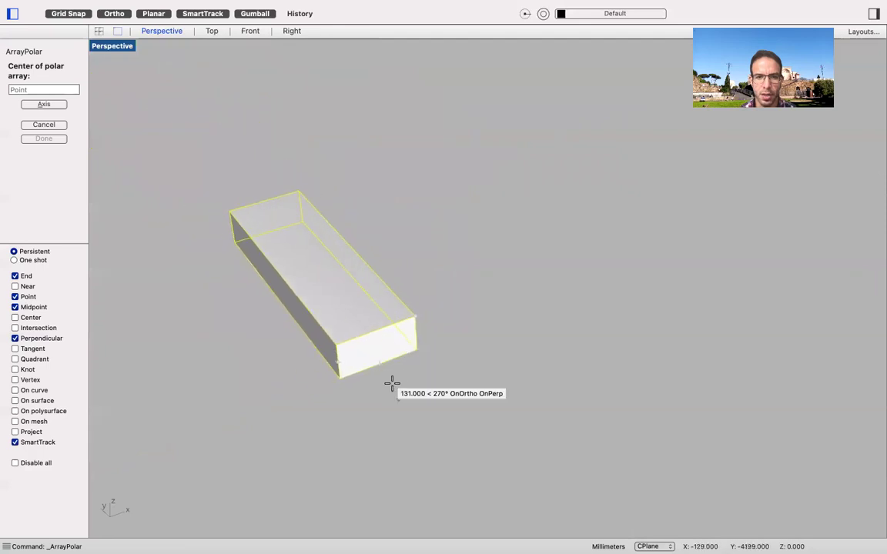
scroll(381, 363, "down", 2)
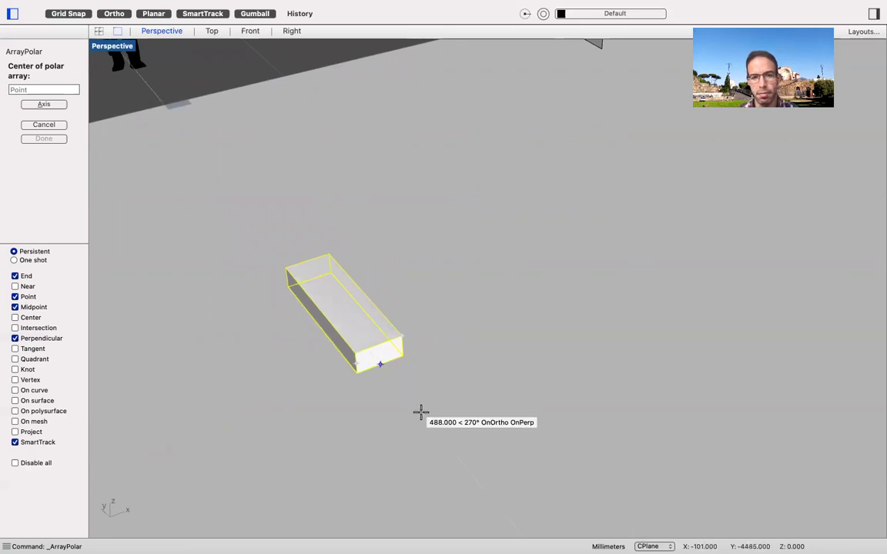
type("500")
key("Return")
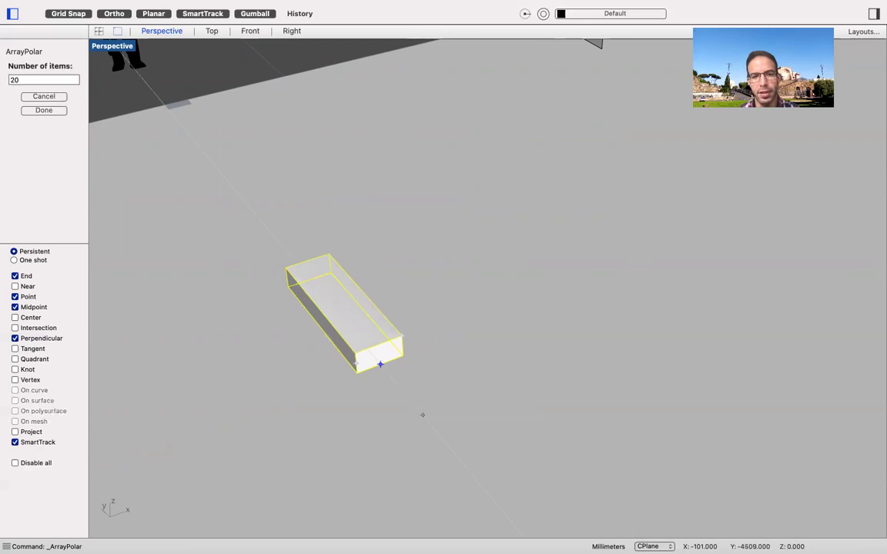
Set the number of items in the polar array to 20.
scroll(422, 412, "down", 5)
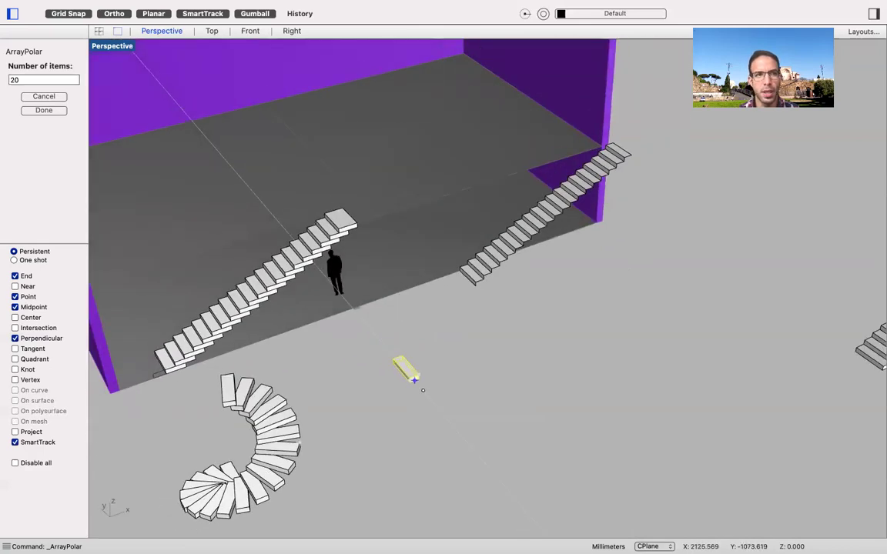
scroll(423, 390, "up", 3)
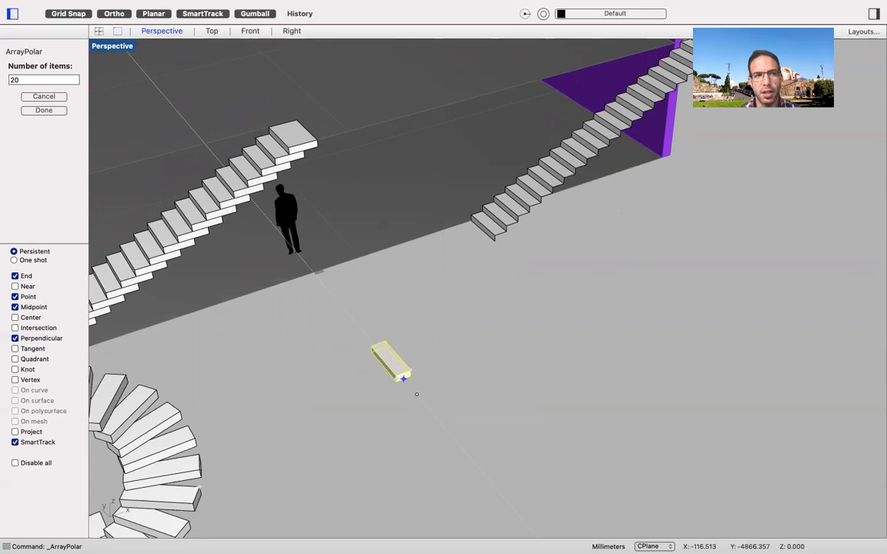
right_click_drag(403, 379, 413, 358)
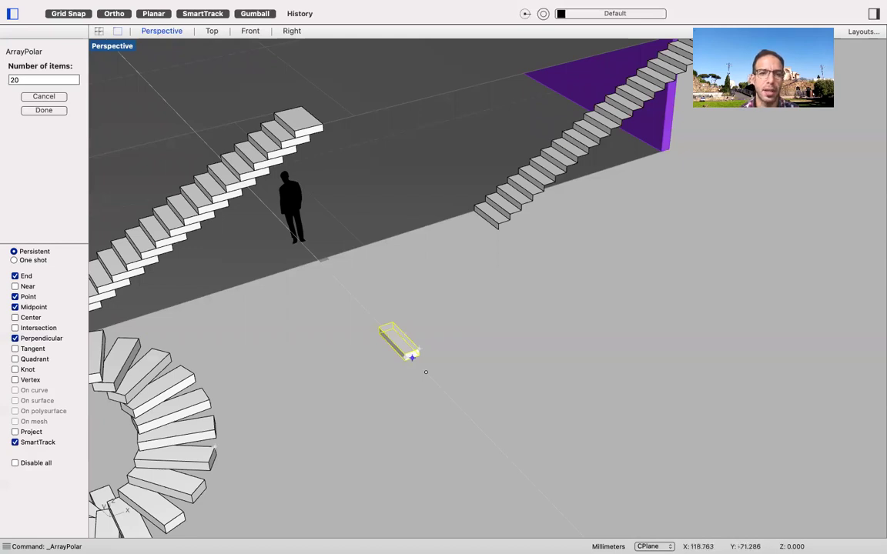
mouse_move(426, 372)
right_mouse_down()
mouse_move(413, 384)
mouse_move(413, 374)
right_mouse_up()
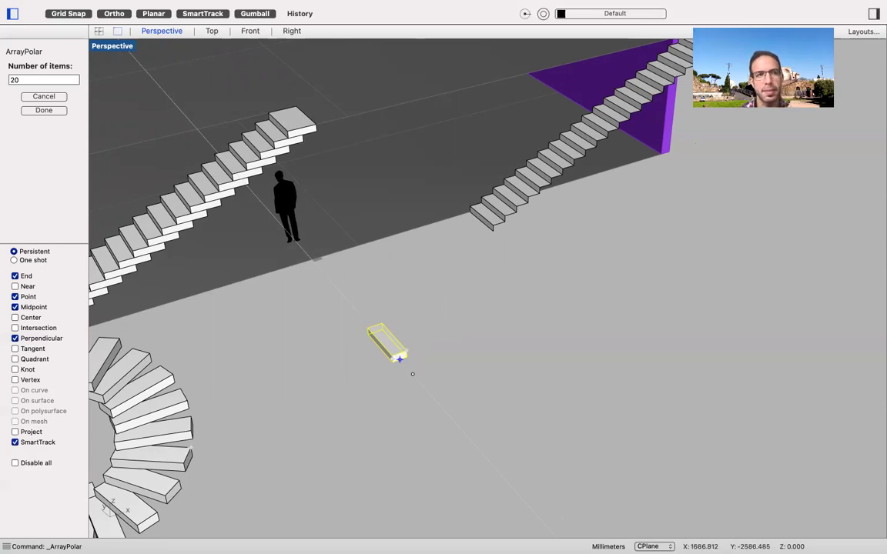
key("Return")
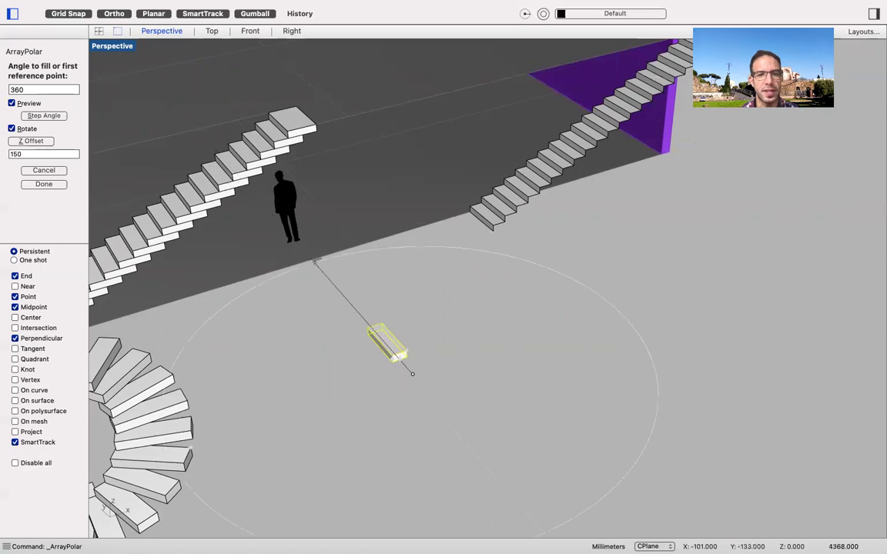
scroll(383, 331, "down", 5)
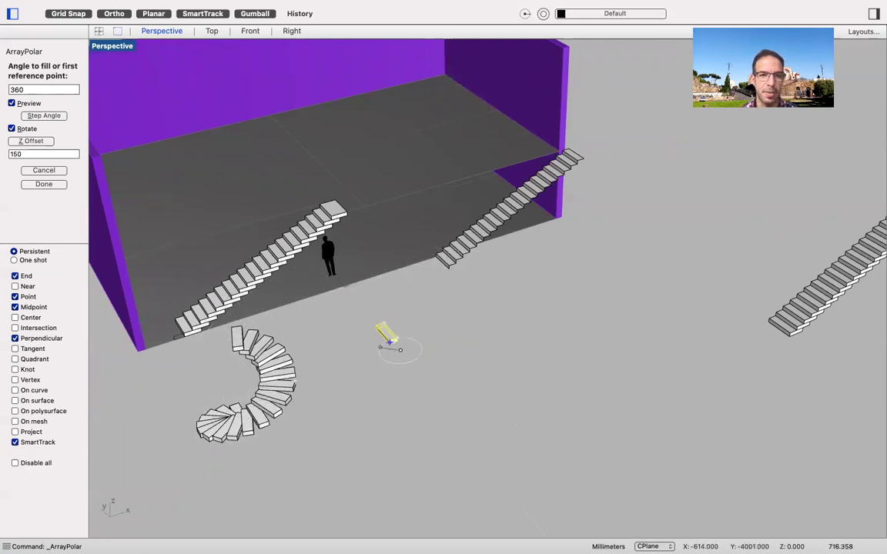
scroll(365, 410, "up", 5)
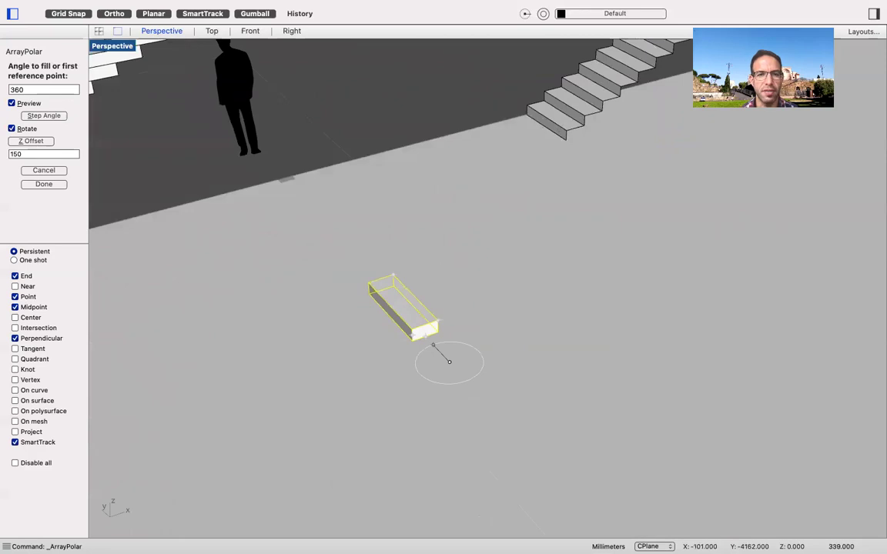
scroll(449, 361, "down", 5)
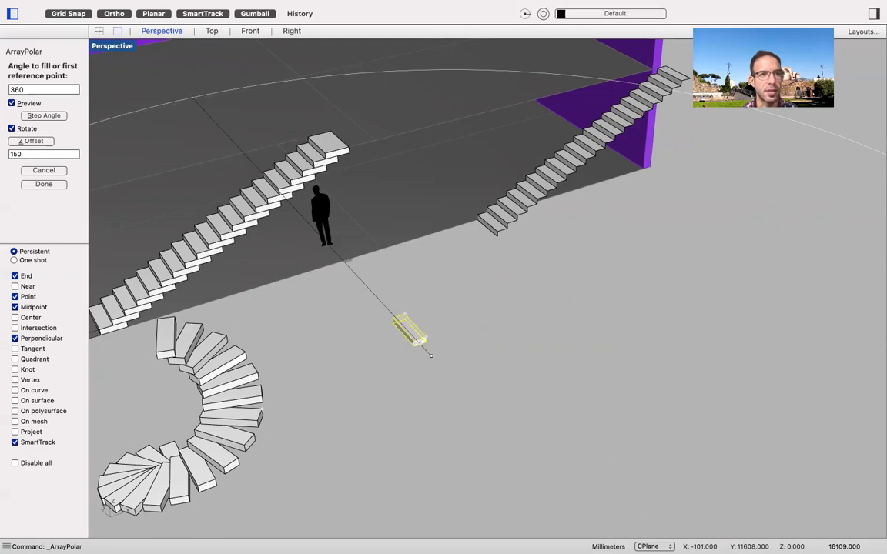
right_click_drag(332, 400, 335, 368)
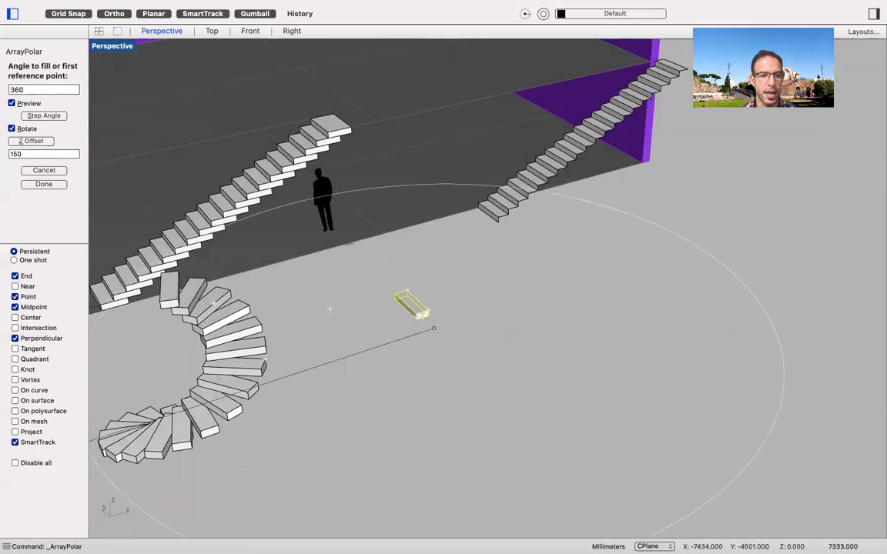
Complete the polar array of the box step with a 360-degree fill angle, 20 items, rotation on and a 150 mm Z offset.
right_click_drag(330, 310, 293, 357)
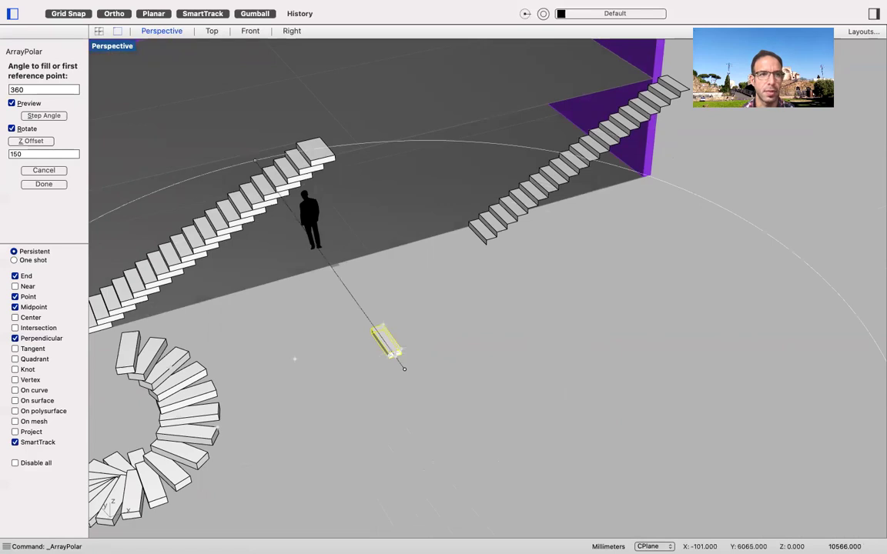
key("Return")
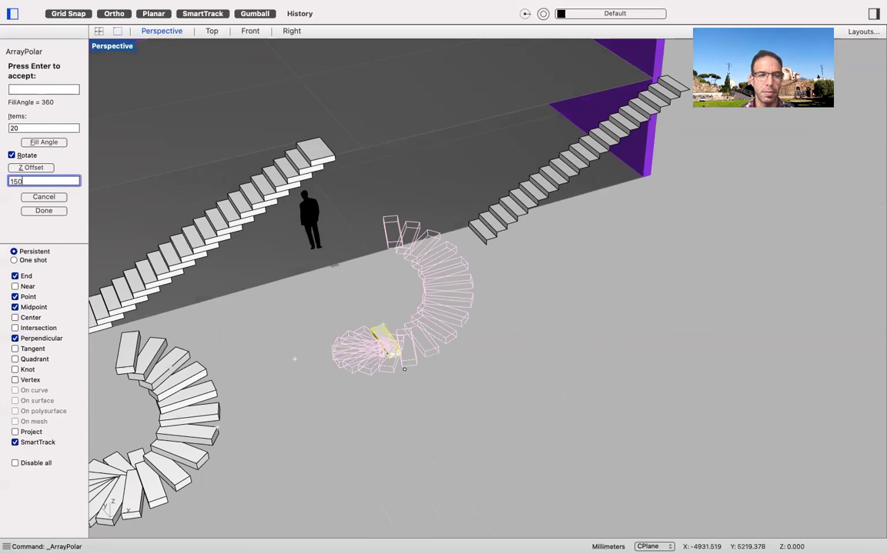
key("Return")
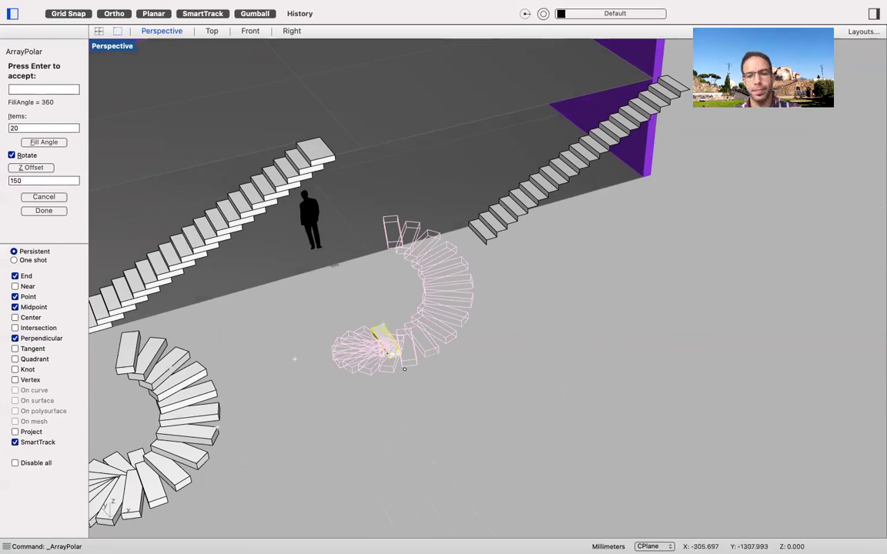
key("Return")
Select all the steps of the new curved staircase and group them.
right_click_drag(361, 331, 316, 382)
right_click_drag(358, 431, 358, 469)
scroll(485, 289, "down", 3)
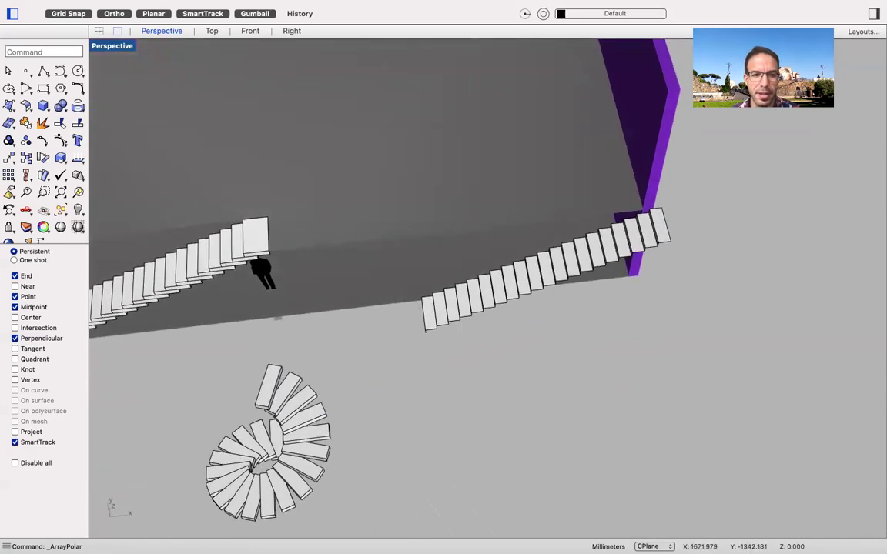
left_click_drag(346, 354, 181, 523)
right_click_drag(369, 420, 401, 358)
scroll(489, 286, "up", 6)
key("super+g")
scroll(380, 410, "down", 8)
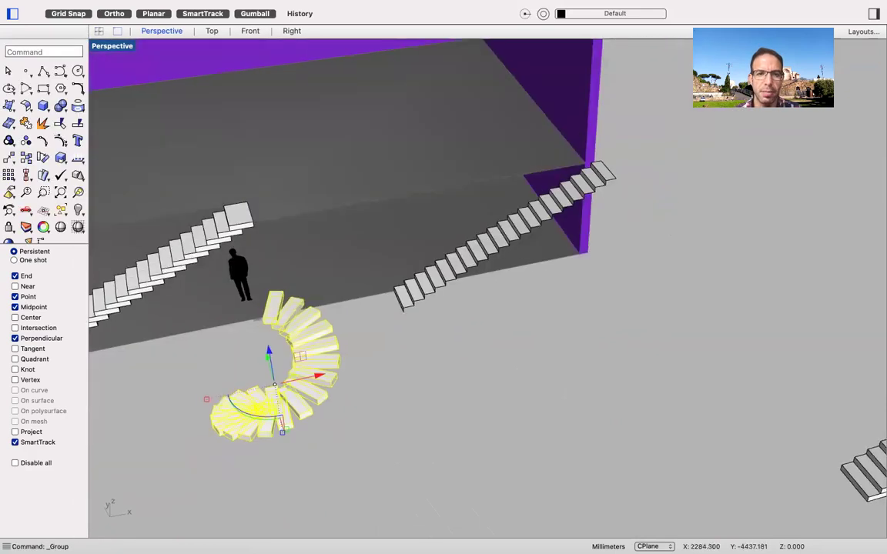
Move the grouped curved staircase along X toward the thin-step straight stair and back along Y to the room's open front edge.
left_click_drag(337, 379, 436, 357)
left_click_drag(384, 339, 368, 247)
right_click_drag(428, 278, 432, 169)
scroll(485, 289, "up", 10)
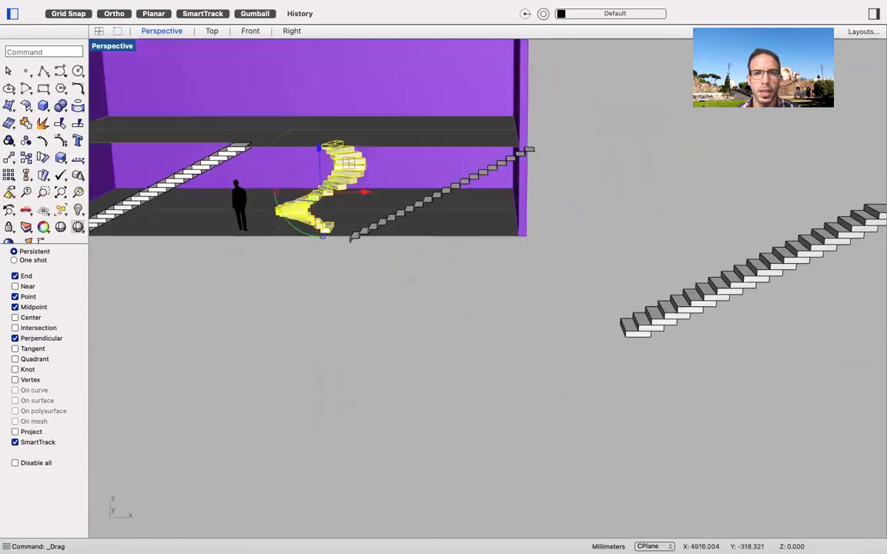
scroll(485, 288, "up", 8)
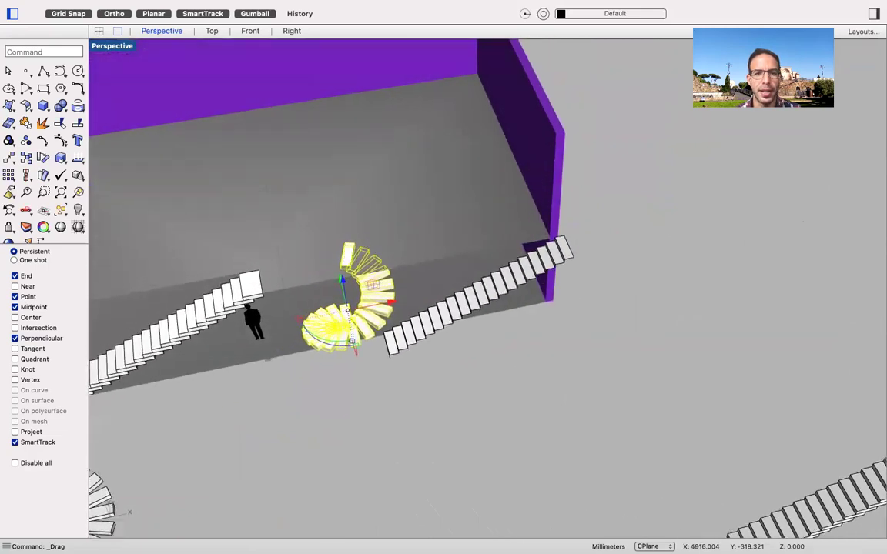
scroll(485, 289, "down", 6)
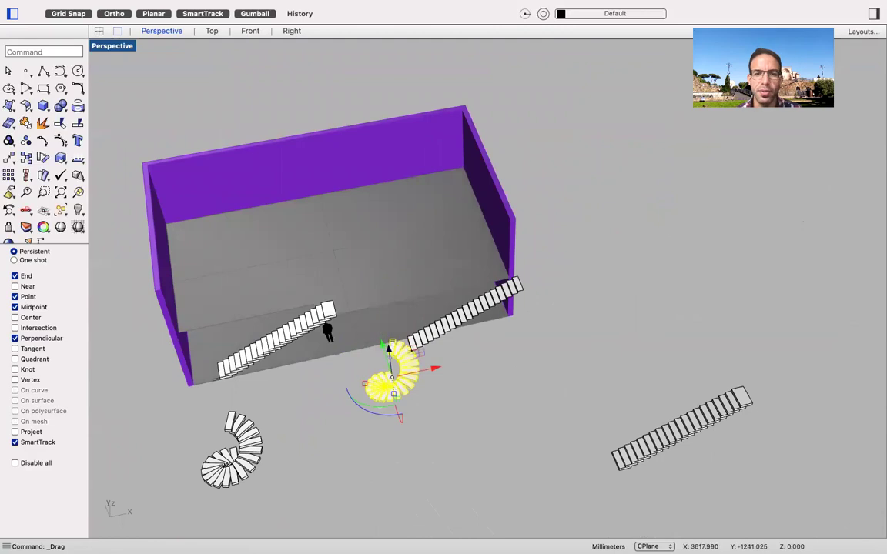
Undo the last move toward the room and shift the curved staircase farther along X, in front of the thin-step straight stair.
key("super+z")
right_click_drag(354, 331, 421, 286)
left_click_drag(419, 286, 514, 337)
key("Escape")
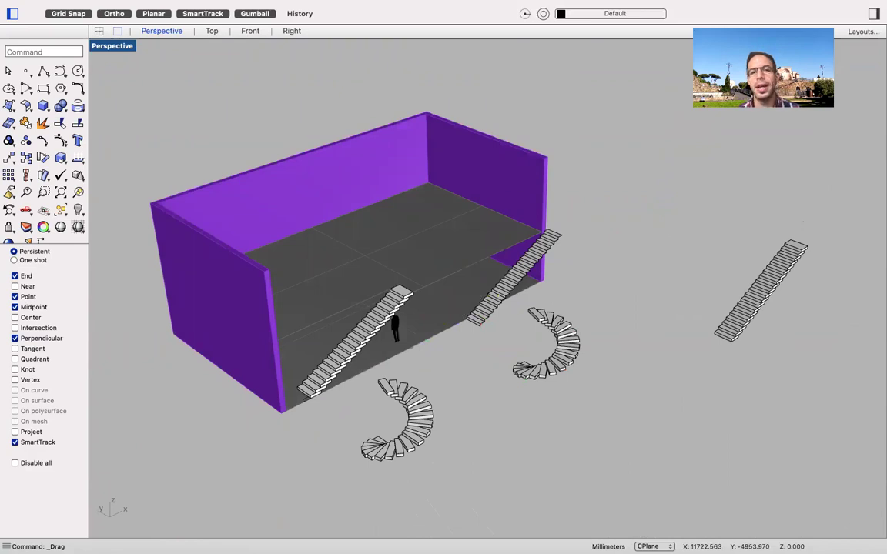
Check the new curved staircase's grouping by selecting it, and compare it with the other staircases around the room.
scroll(556, 327, "up", 3)
right_click_drag(508, 346, 450, 337, "shift")
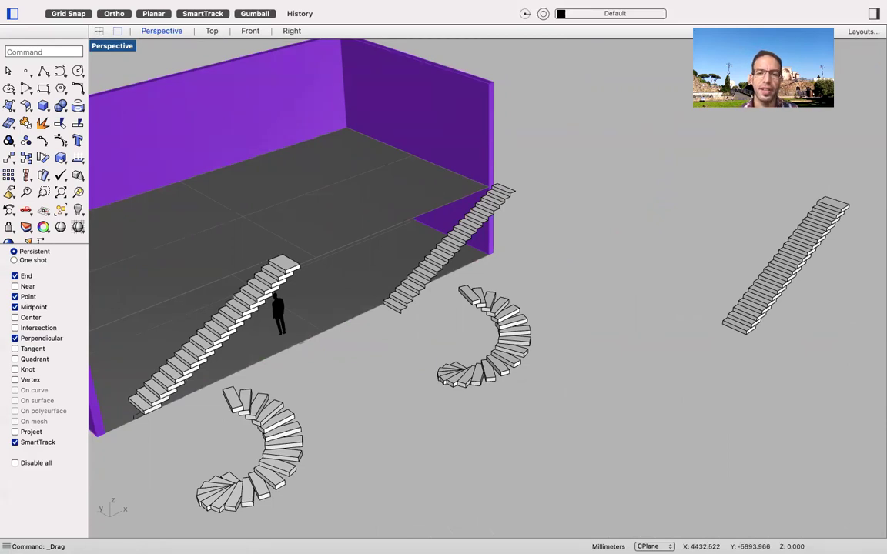
left_click(492, 368)
key("Escape")
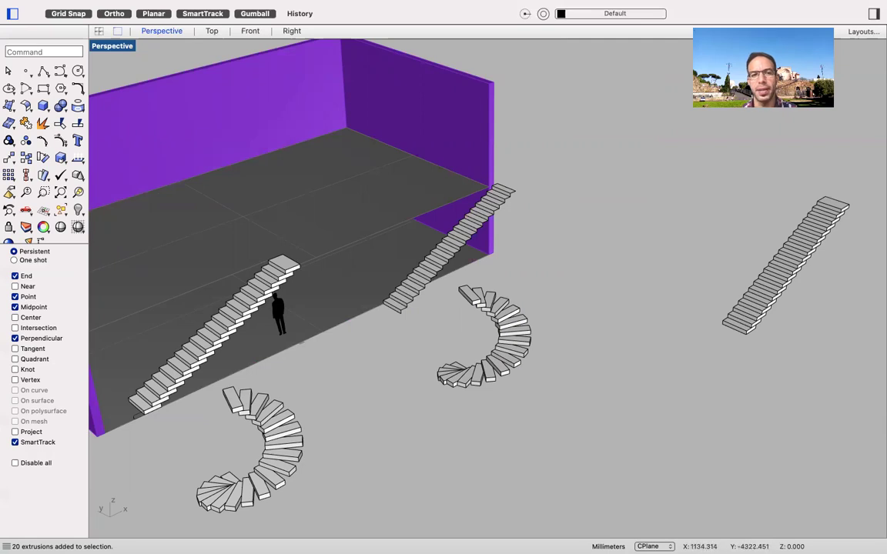
right_click_drag(539, 347, 539, 294)
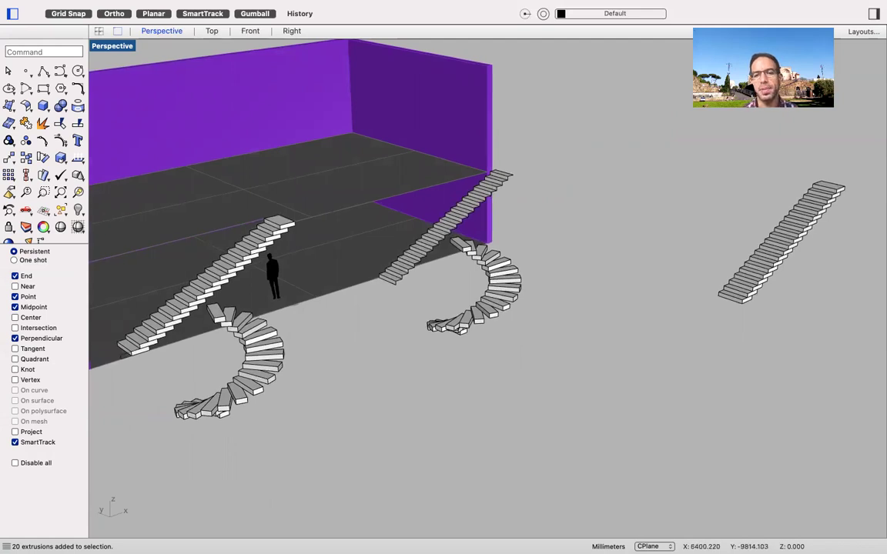